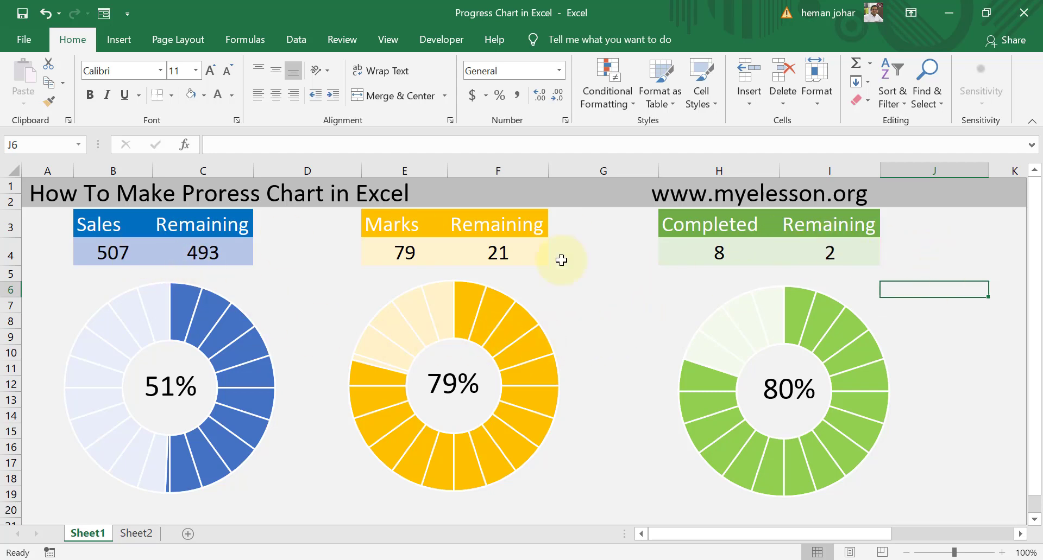
Check the Sales formula, then enter a test 1 in each cell of J8:J16 to watch the charts recalculate.
left_click(120, 248)
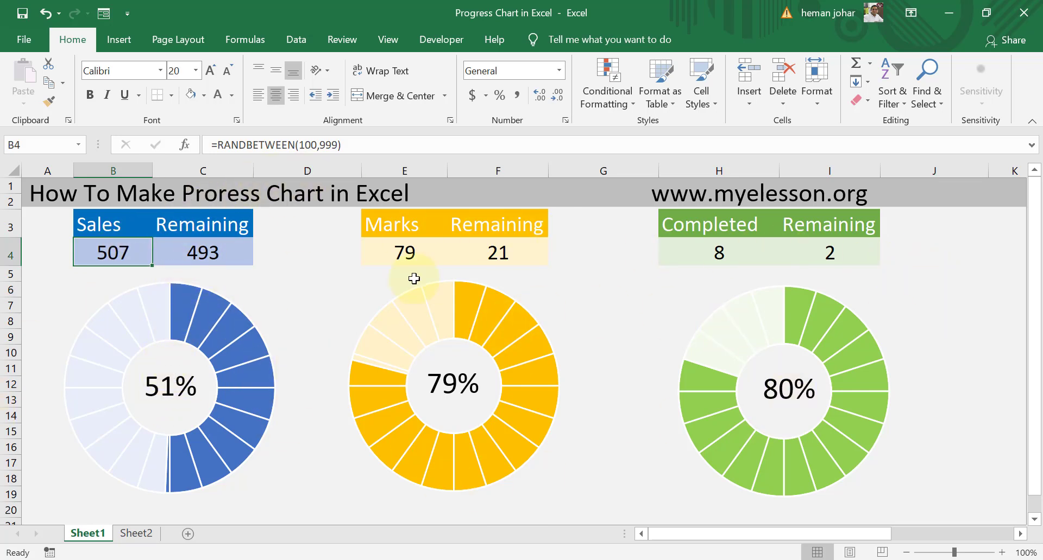
left_click(979, 317)
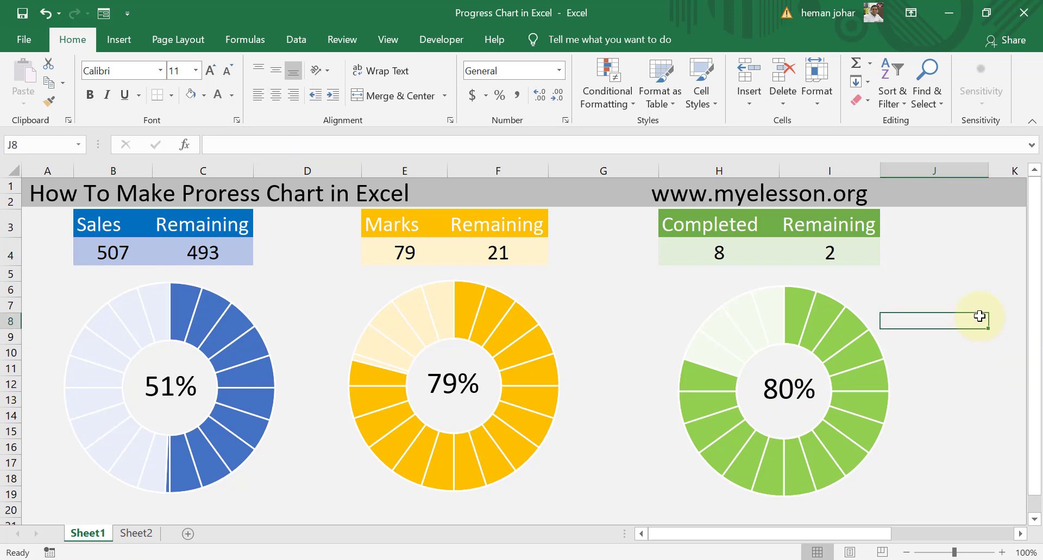
type("1")
key("Return")
type("1")
key("Return")
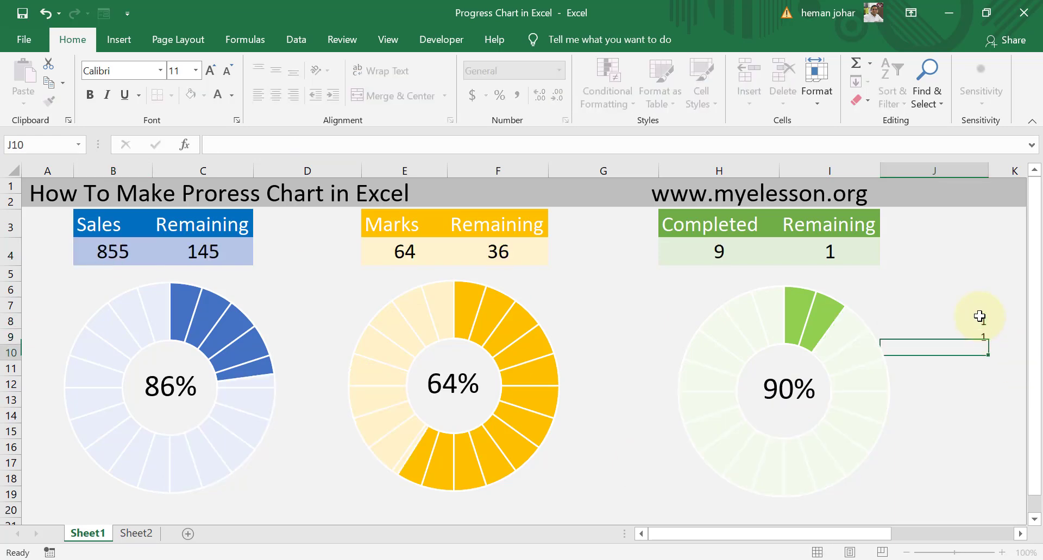
type("1")
key("Return")
type("1")
key("Return")
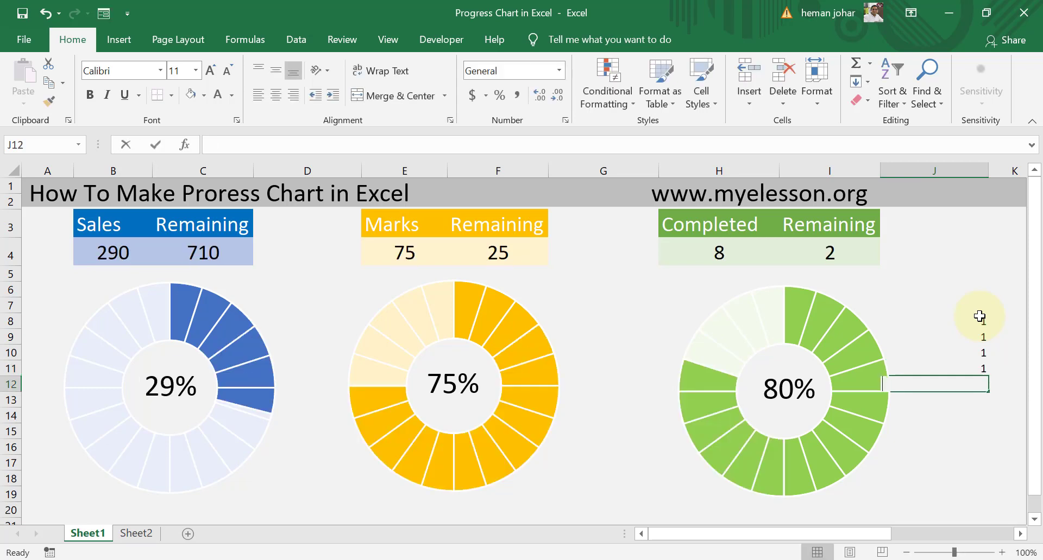
type("1")
key("Return")
type("1")
key("Return")
type("1")
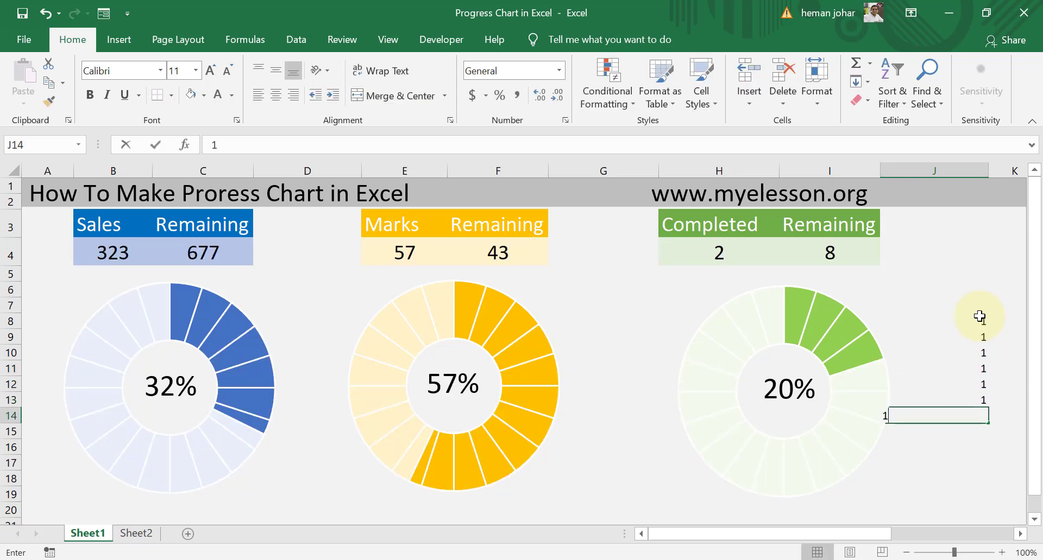
key("Return")
type("1")
key("Return")
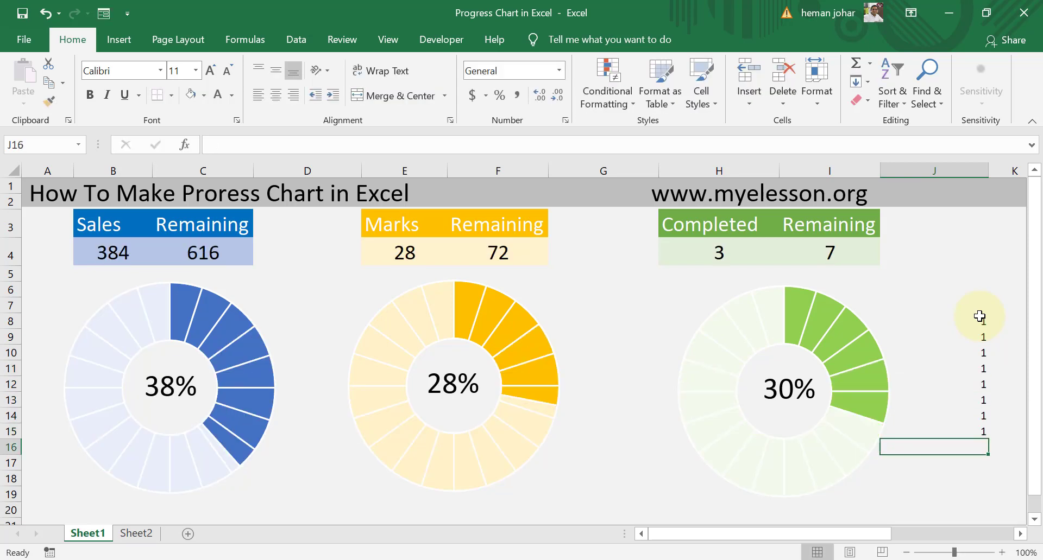
type("1")
key("Return")
Delete the test 1s from column J and switch to Sheet2's population table.
key("Up")
key("Up")
key("Up")
key("Up")
key("Up")
key("Up")
key("Up")
key("Up")
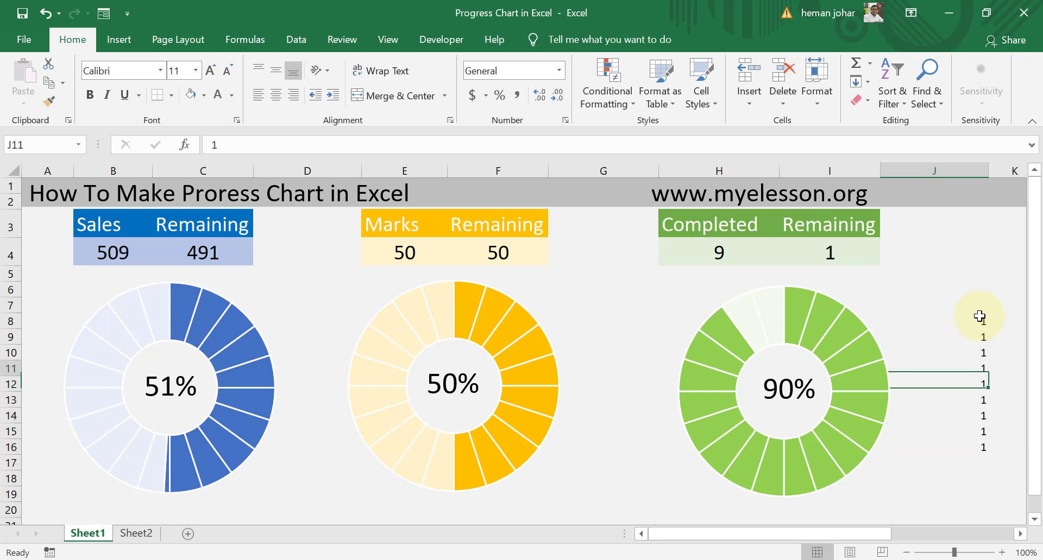
key("Delete")
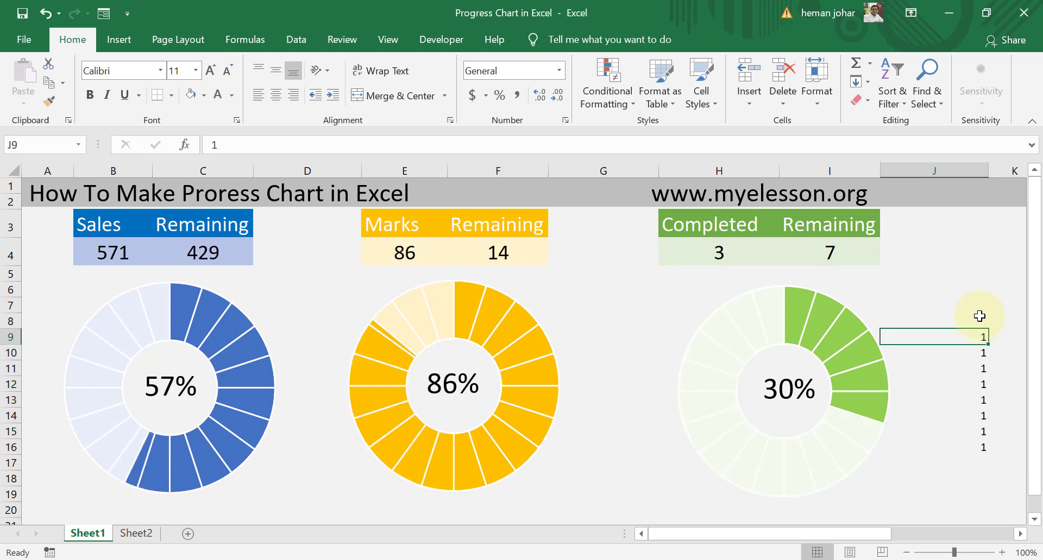
key("Down")
key("Delete")
key("Down")
key("Delete")
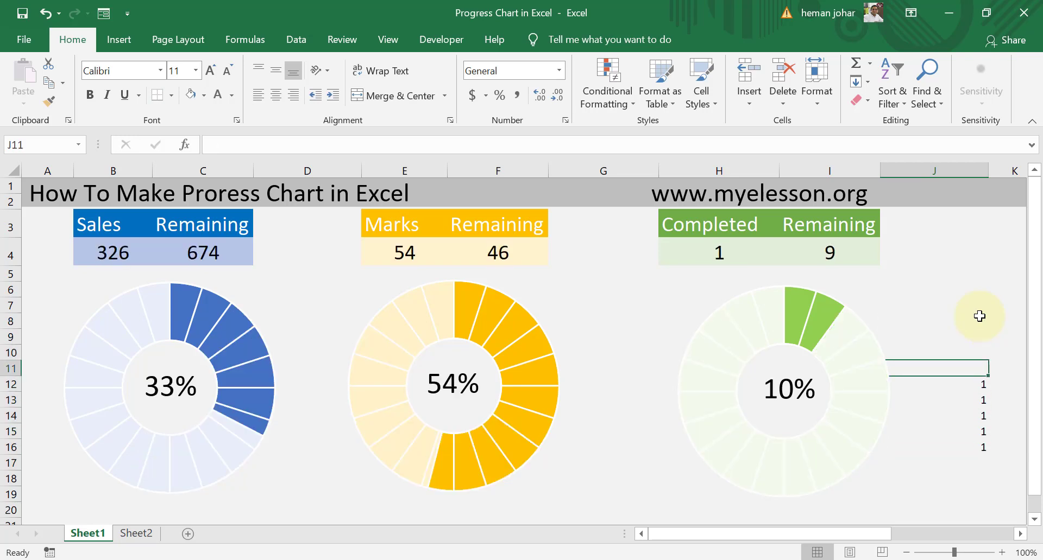
key("Down")
key("Delete")
key("Down")
key("Delete")
key("Down")
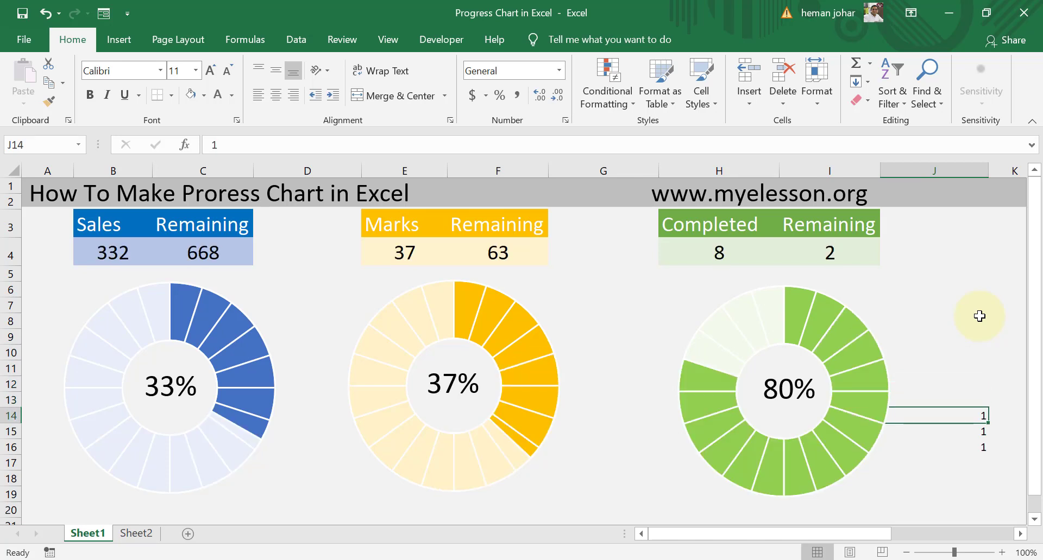
key("Delete")
key("Down")
key("Delete")
key("Down")
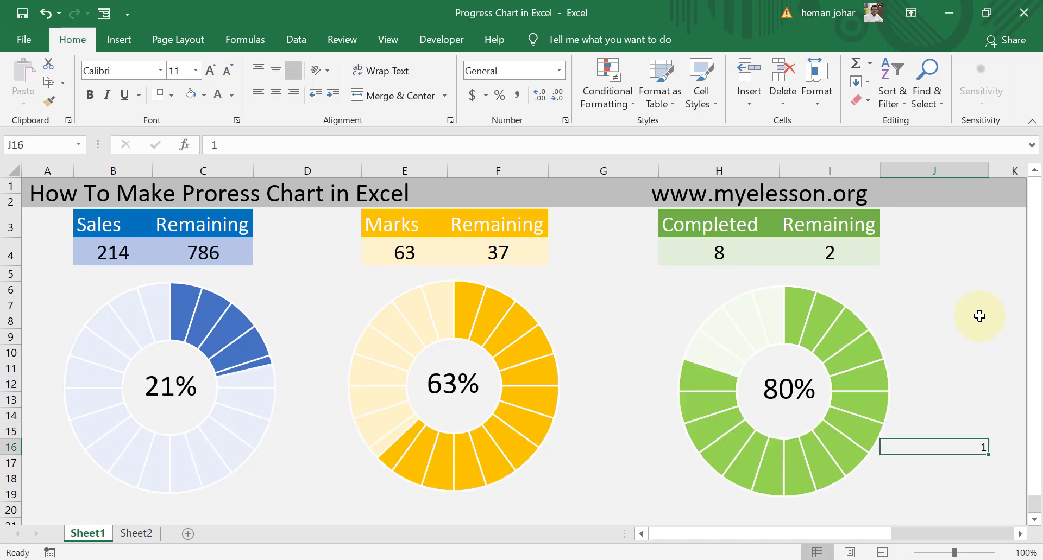
key("Delete")
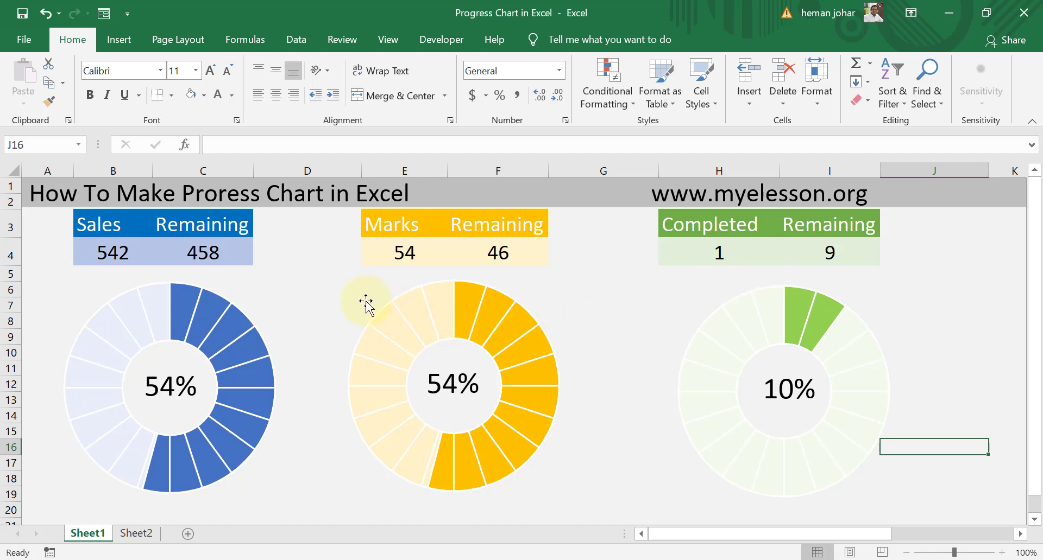
left_click(332, 287)
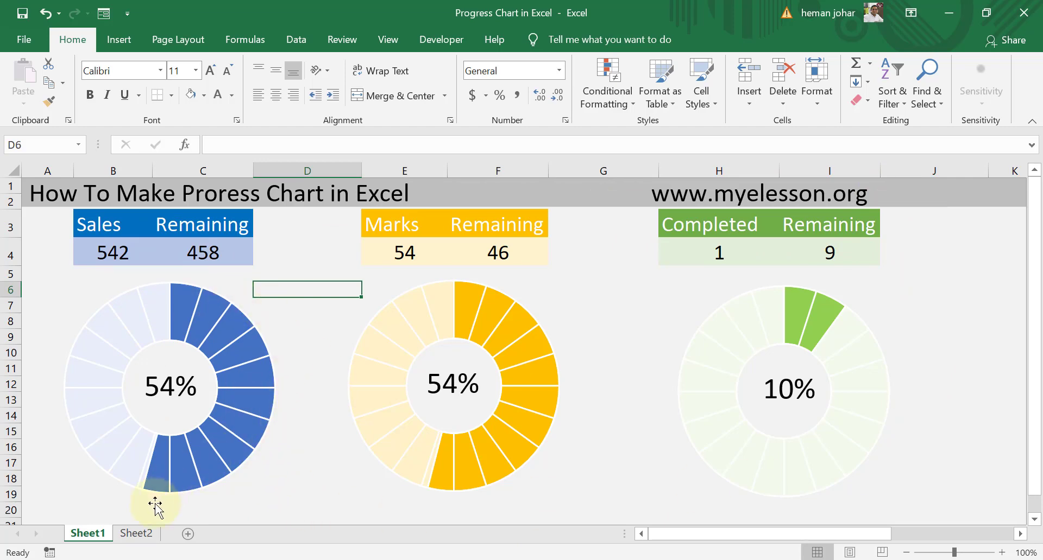
left_click(135, 534)
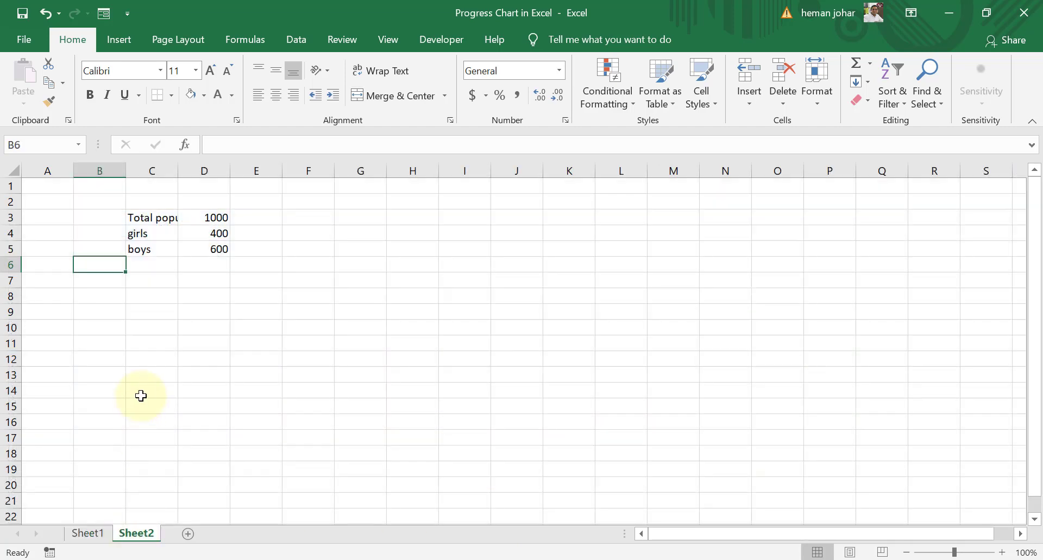
Add Sheet3 with Sales, Remaining and Target headers, copying Target into F2.
left_click(188, 535)
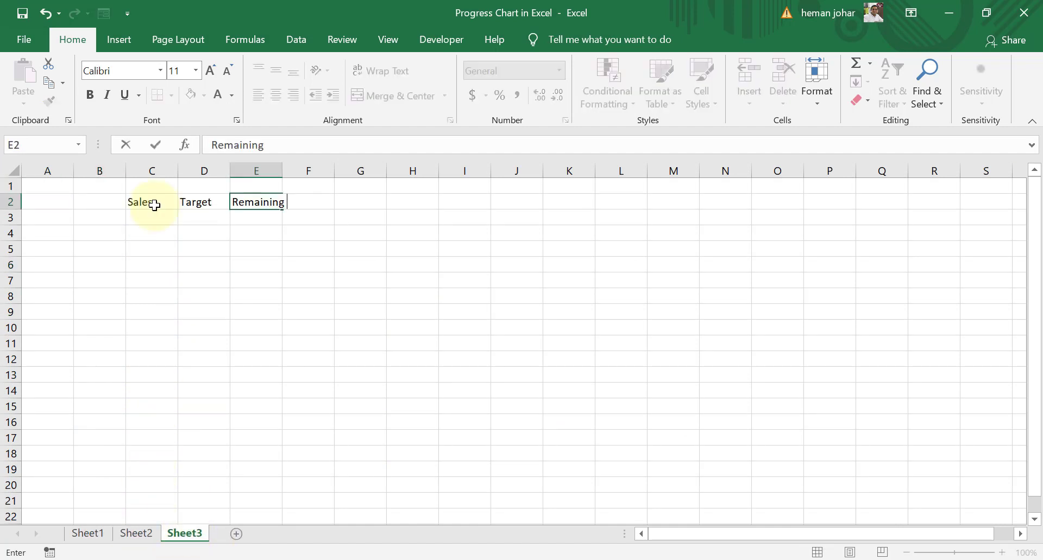
left_click(155, 205)
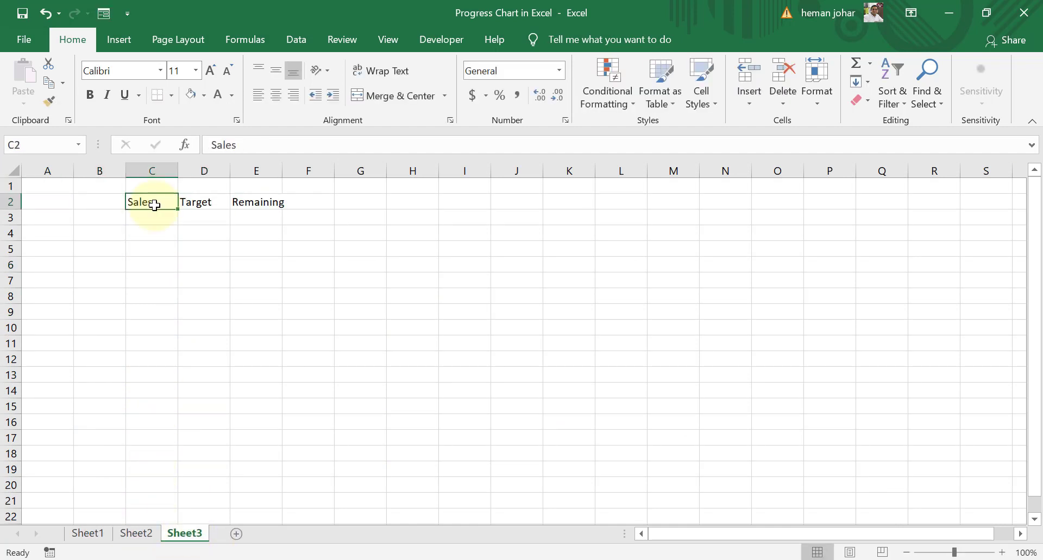
key("Right")
key("Right")
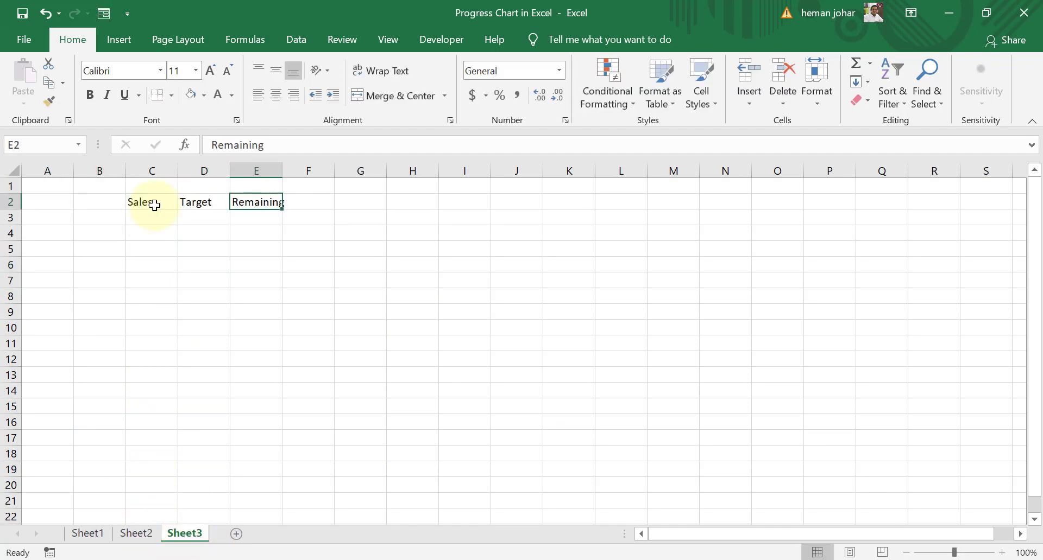
left_click(86, 533)
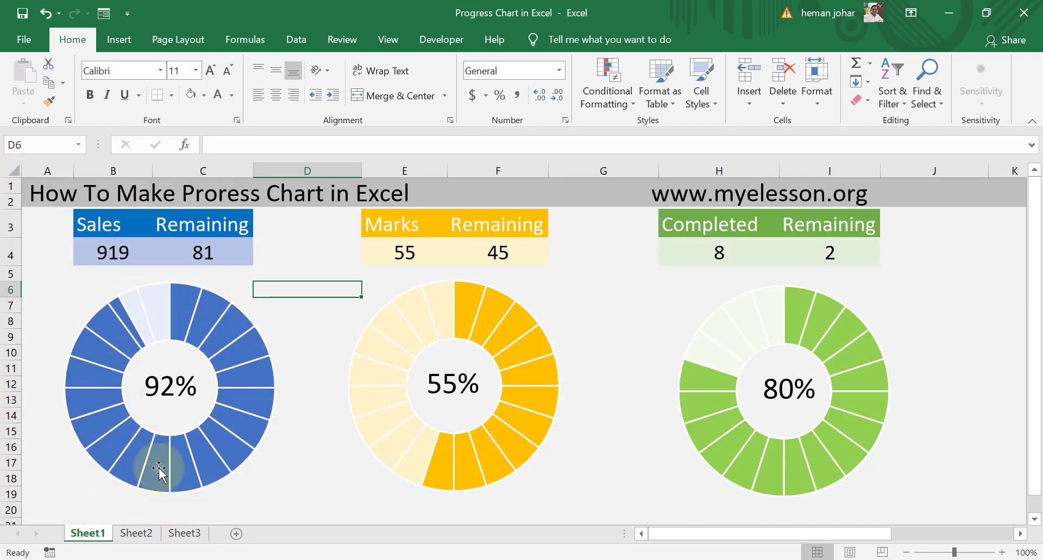
left_click(181, 532)
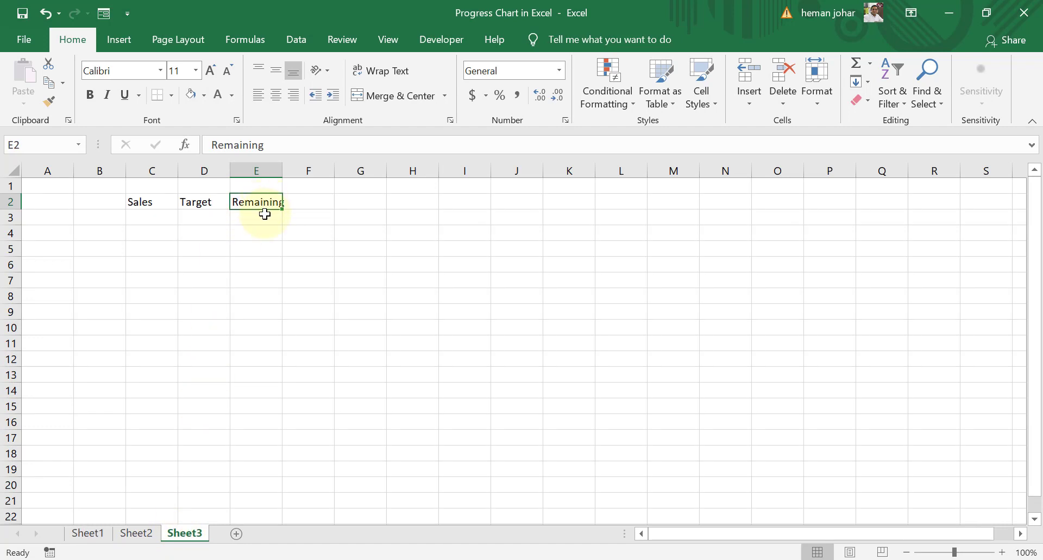
left_click(300, 220)
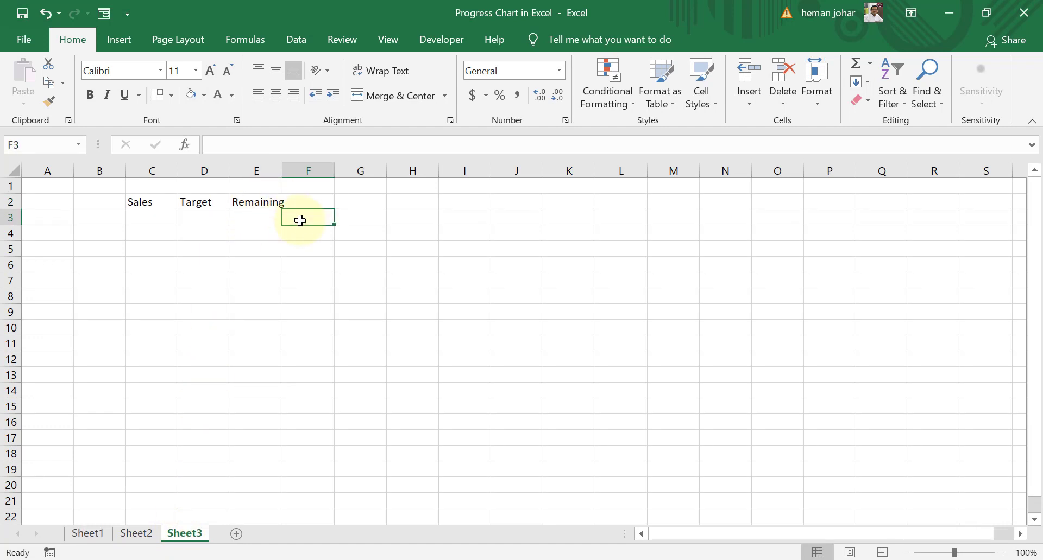
key("Left")
key("Left")
key("Up")
key("ctrl+c")
key("Right")
key("Right")
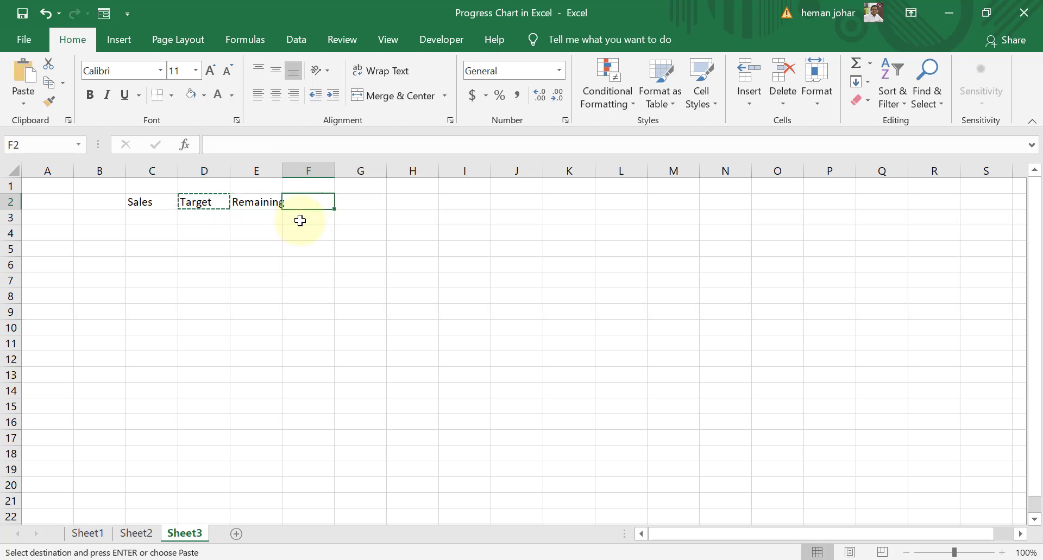
key("Return")
Remove the original Target column, widen column D to fit Remaining, and select the whole sheet.
key("Left")
left_click_drag(229, 177, 246, 177)
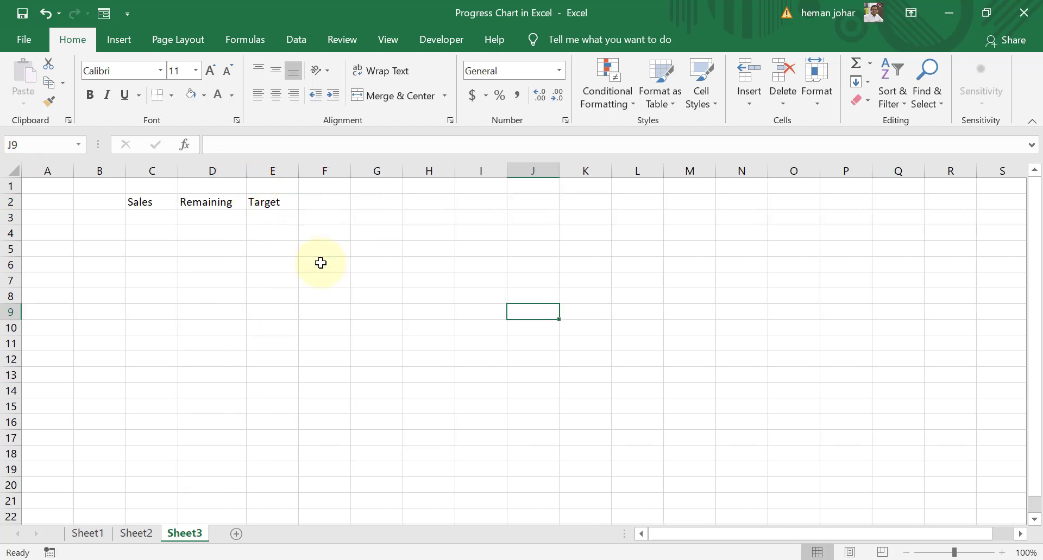
left_click(320, 264)
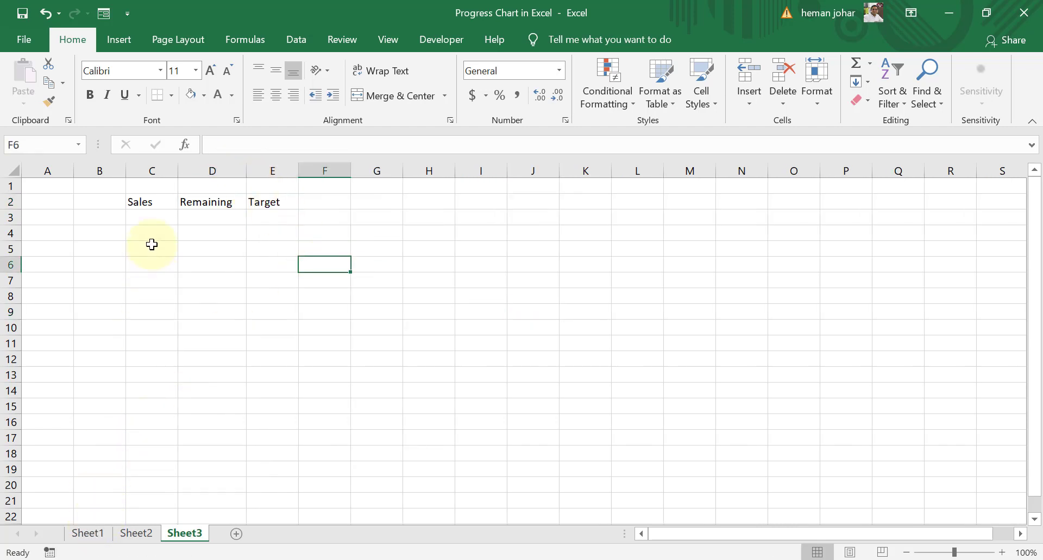
left_click(219, 202)
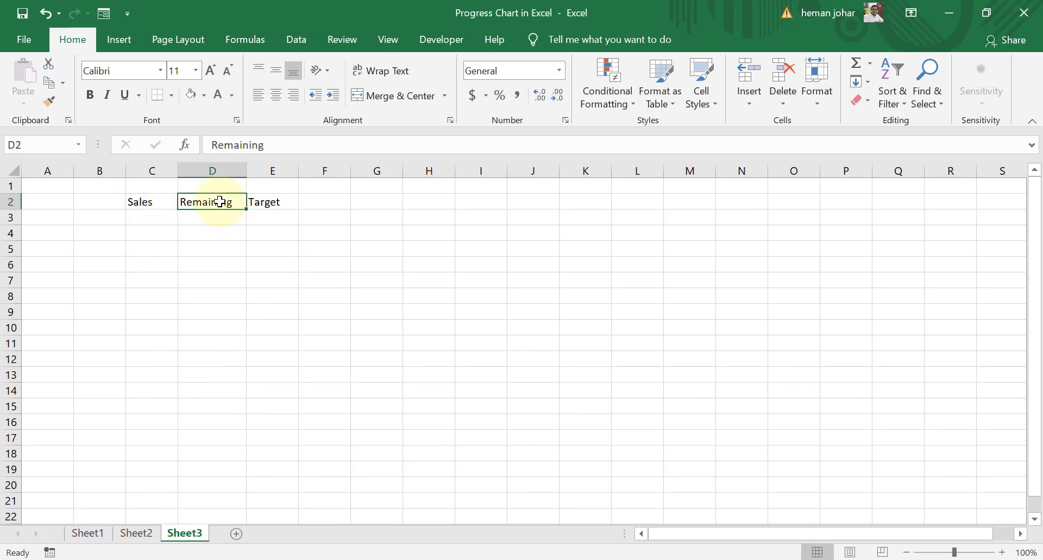
left_click(268, 201)
left_click(88, 534)
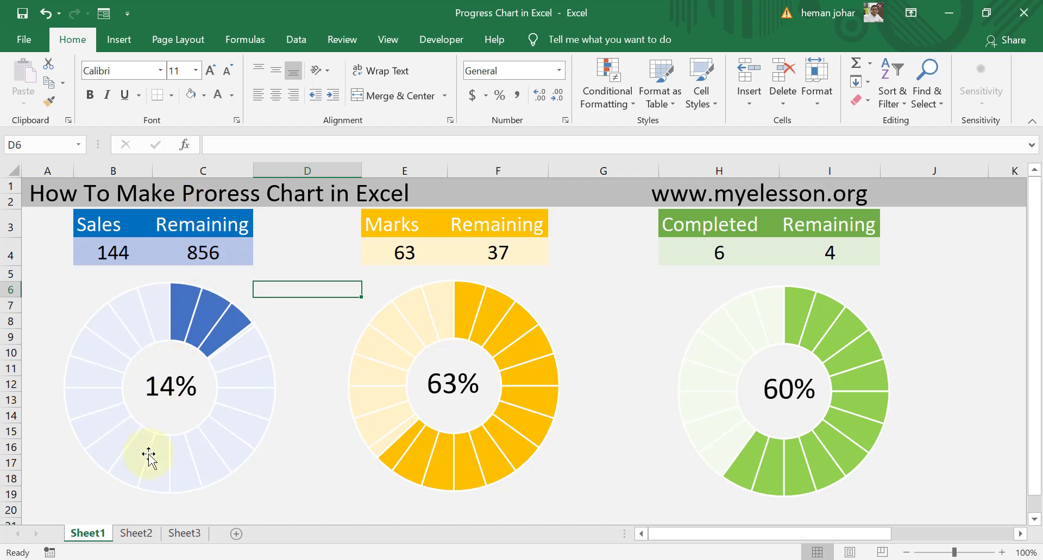
left_click(185, 533)
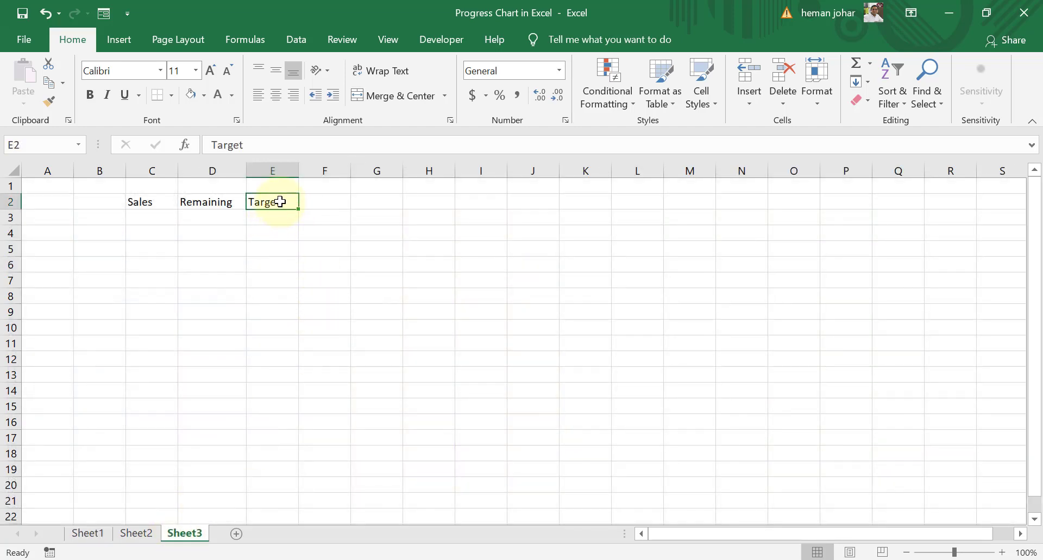
left_click(16, 171)
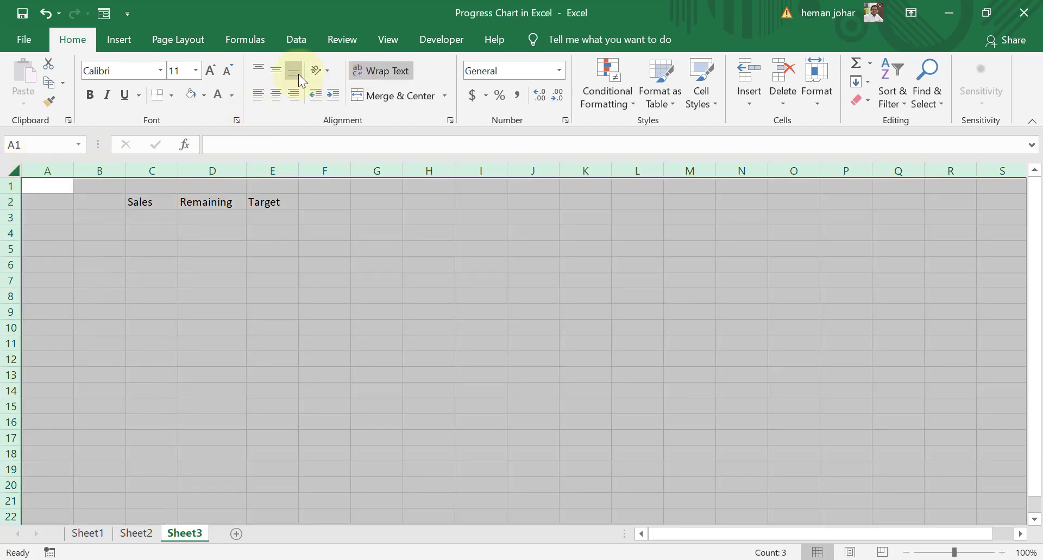
Set the sheet font to size 16 and enter Sales 500 and Target 1000 in row 3.
left_click(212, 71)
left_click(212, 72)
left_click(212, 71)
left_click(361, 280)
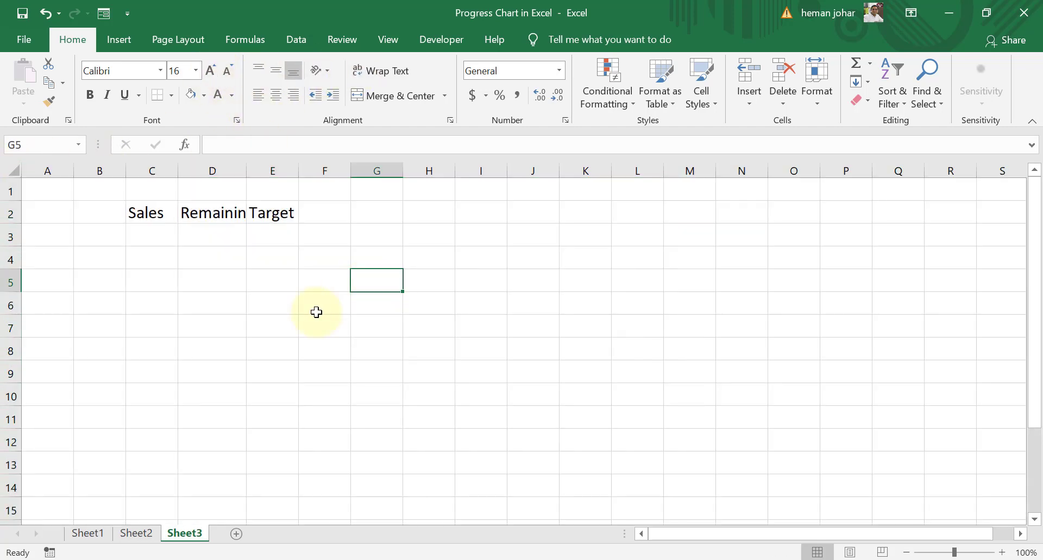
left_click(146, 232)
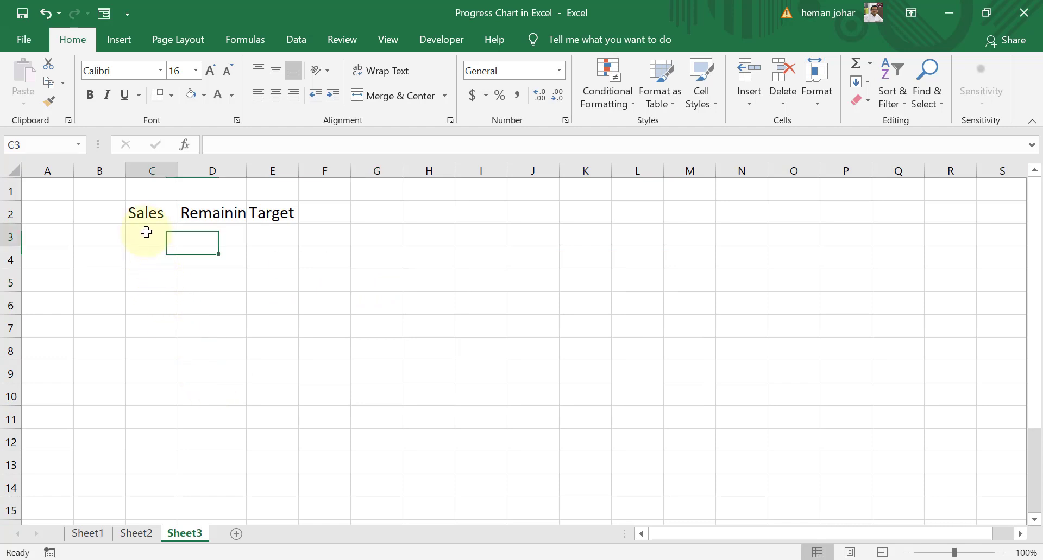
type("500")
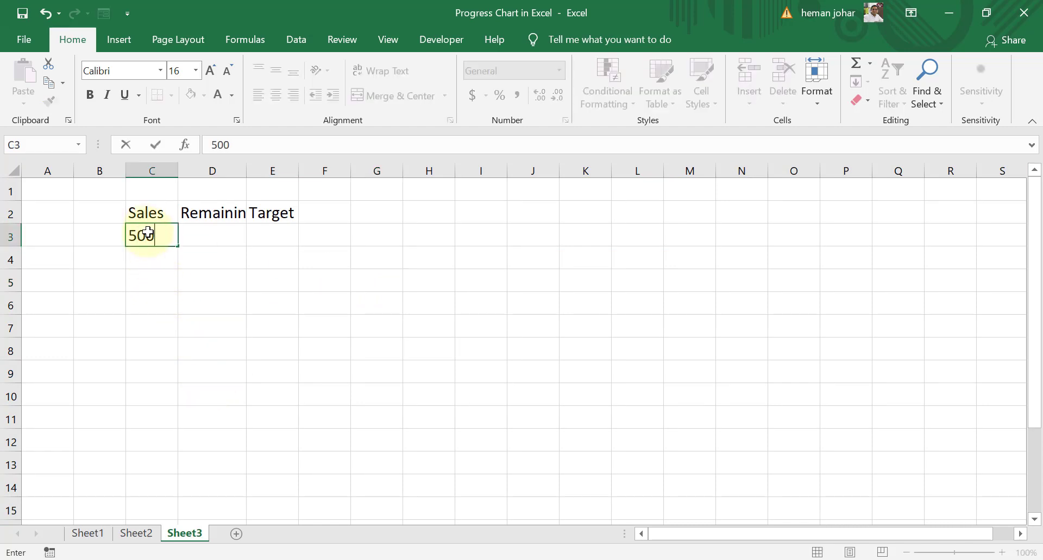
key("Tab")
key("Tab")
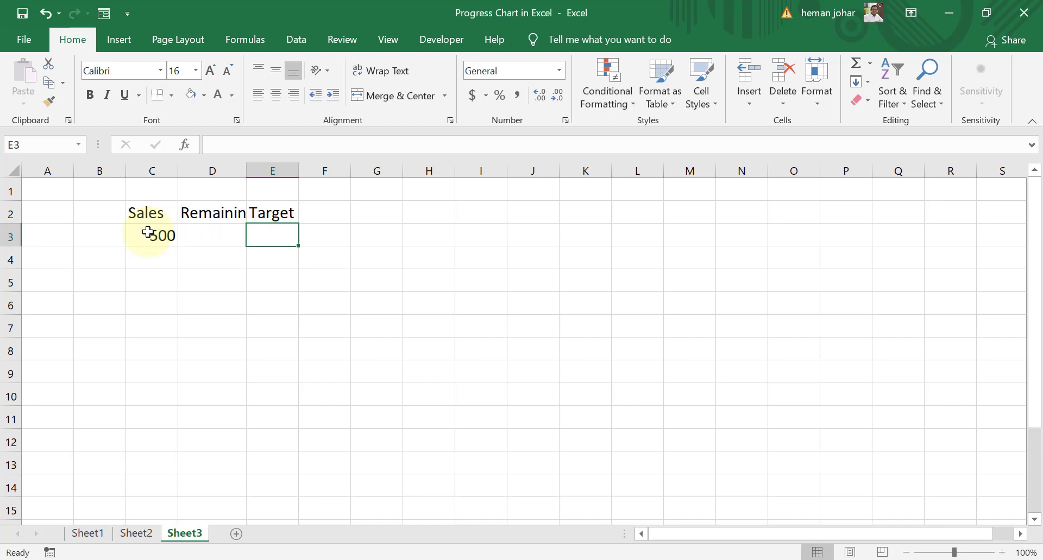
type("1000")
key("Tab")
key("Left")
key("Left")
Enter =E3-C3 in D3 to get Remaining 500, and autofit column D.
type("=")
key("Right")
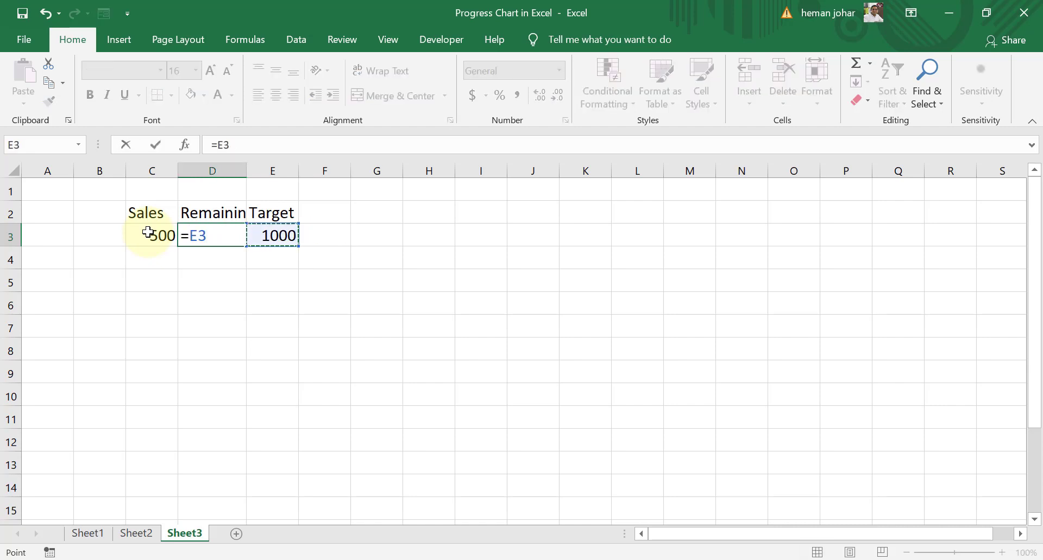
type("-")
key("Left")
key("Left")
key("Right")
key("Return")
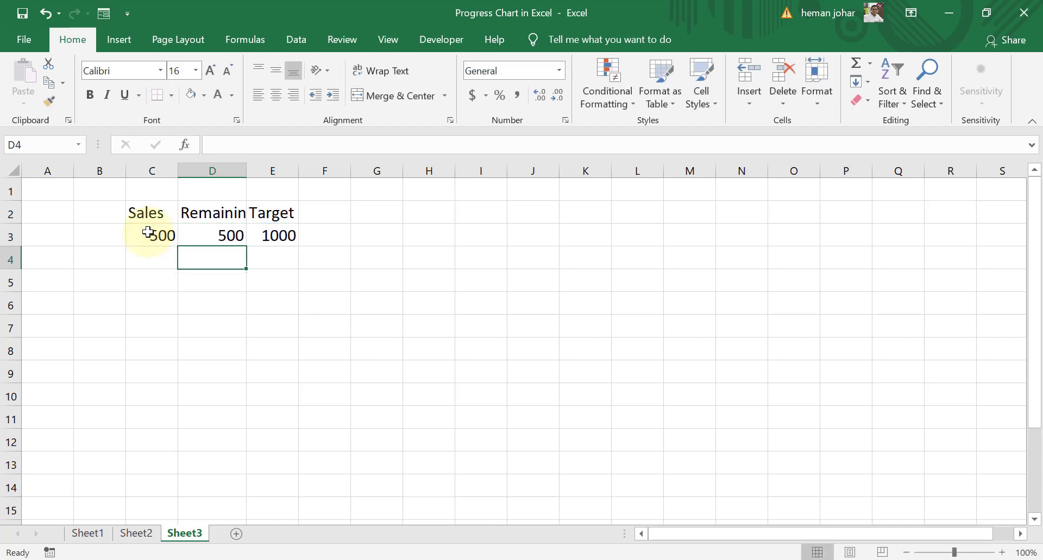
key("Down")
key("Down")
key("Left")
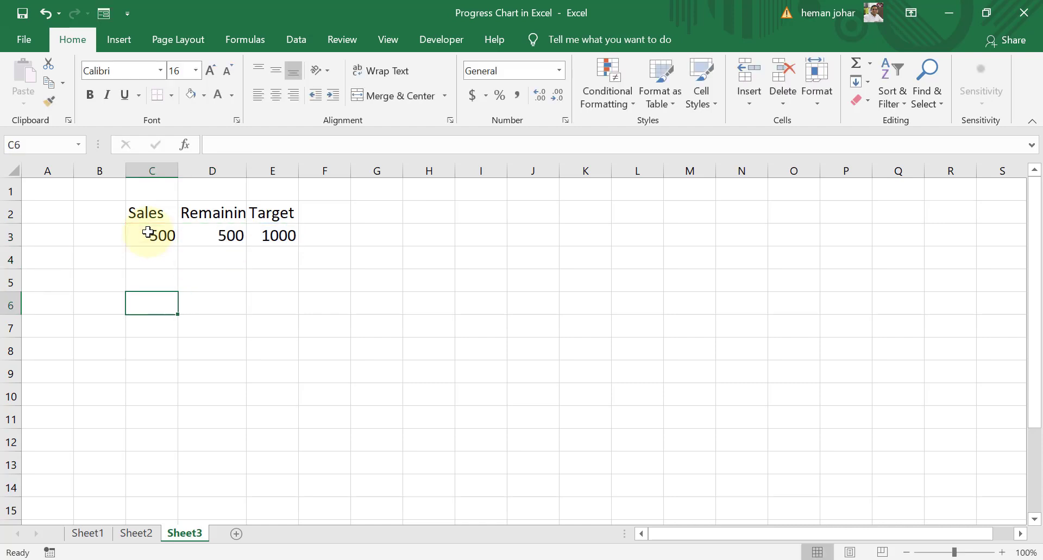
double_click(246, 171)
left_click(342, 313)
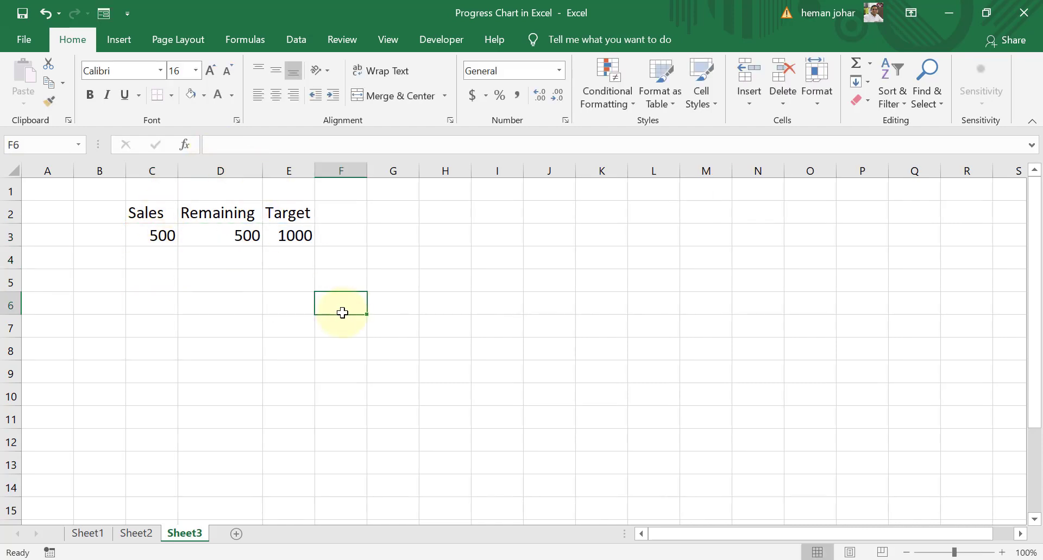
key("Left")
key("Left")
key("Left")
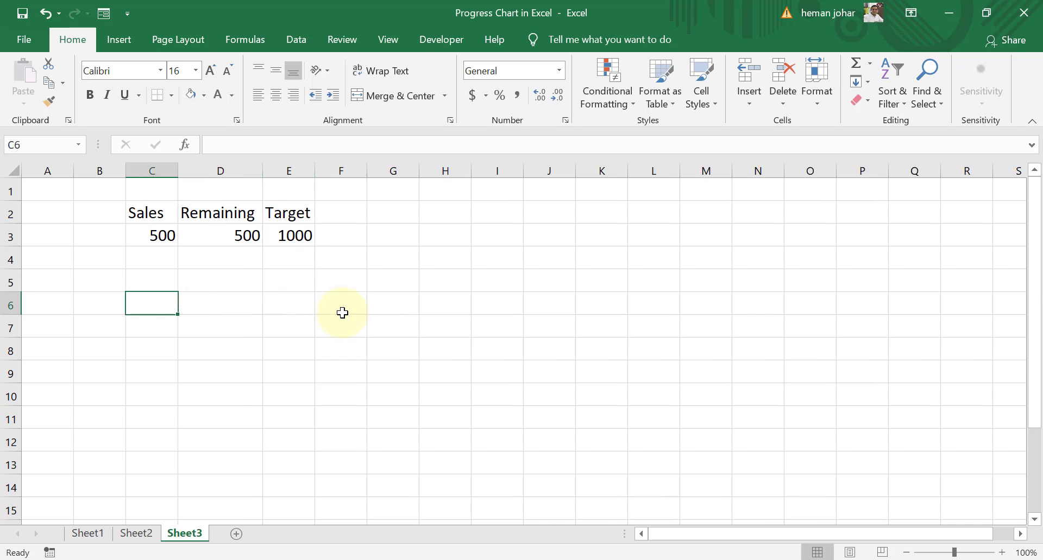
key("Up")
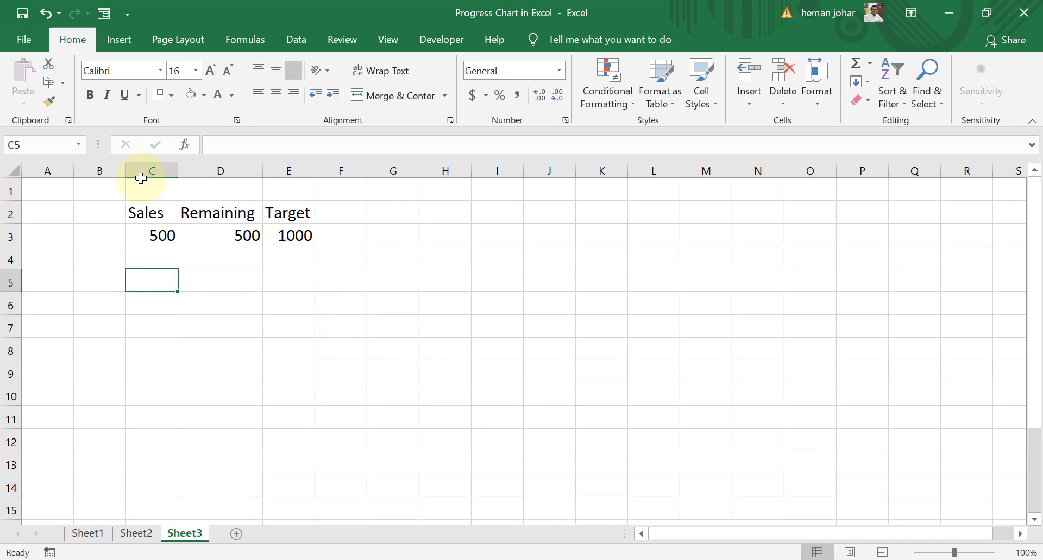
Insert a blank doughnut chart from Insert > Pie/Doughnut and drag it below the data table.
left_click(128, 44)
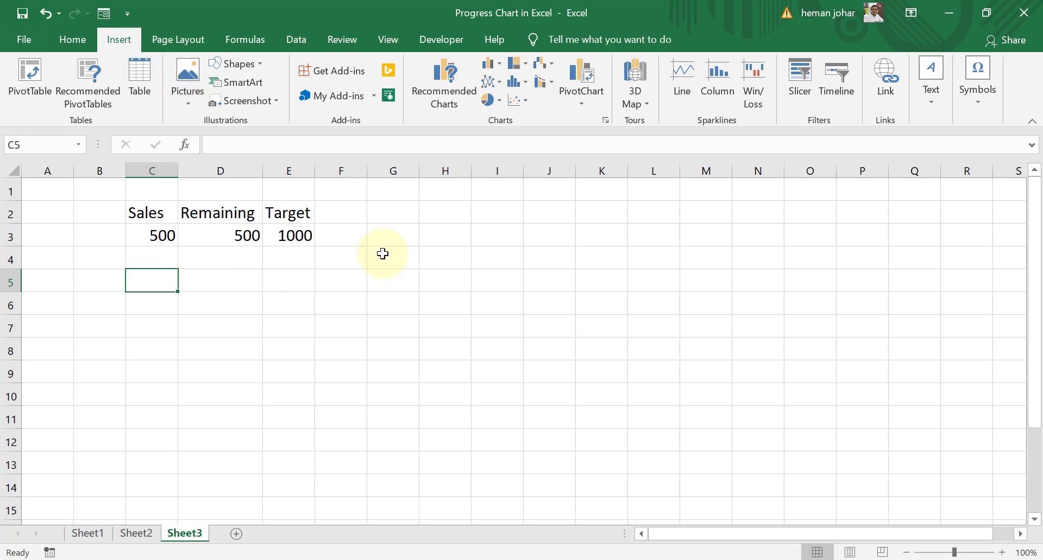
left_click(500, 99)
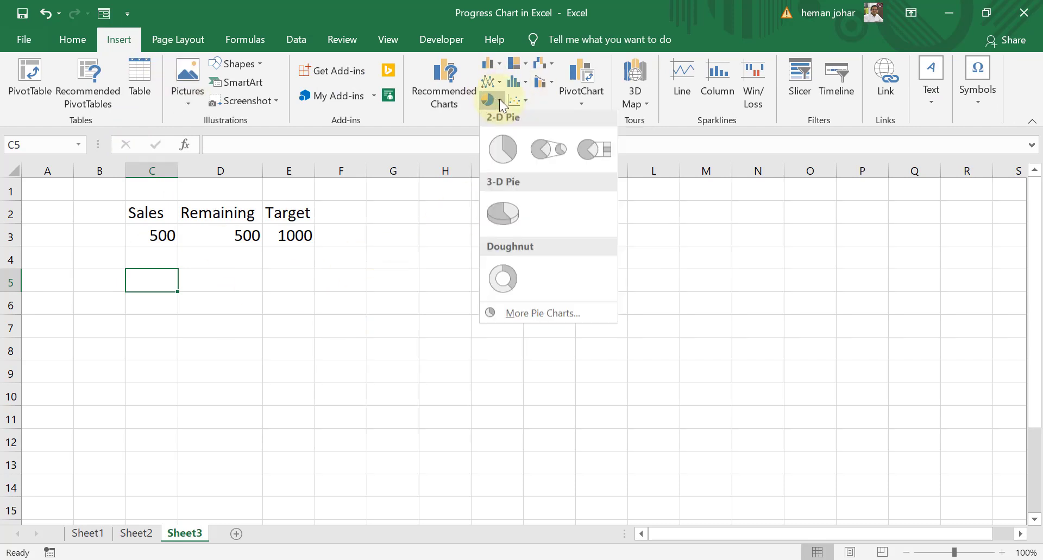
left_click(506, 282)
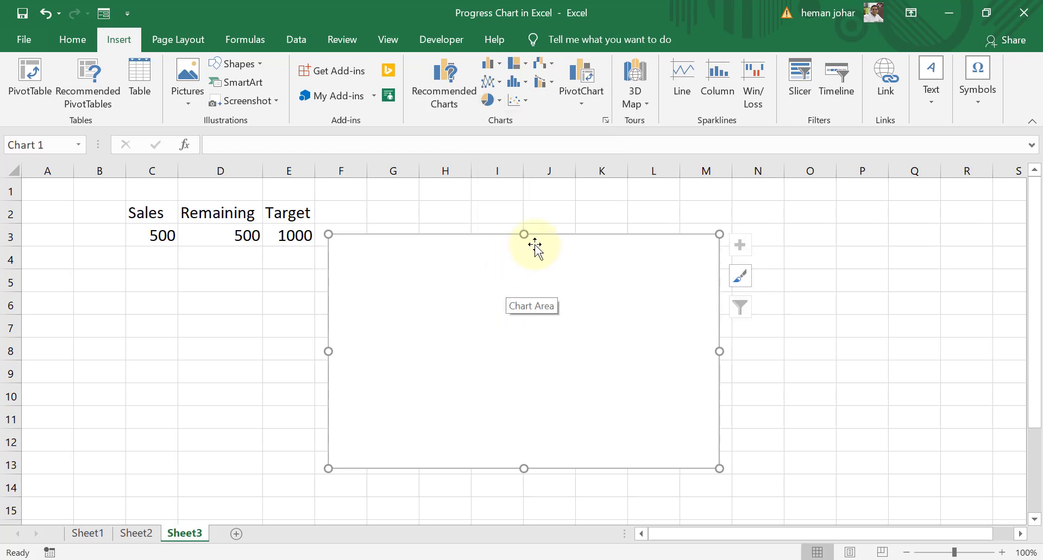
left_click_drag(554, 242, 373, 292)
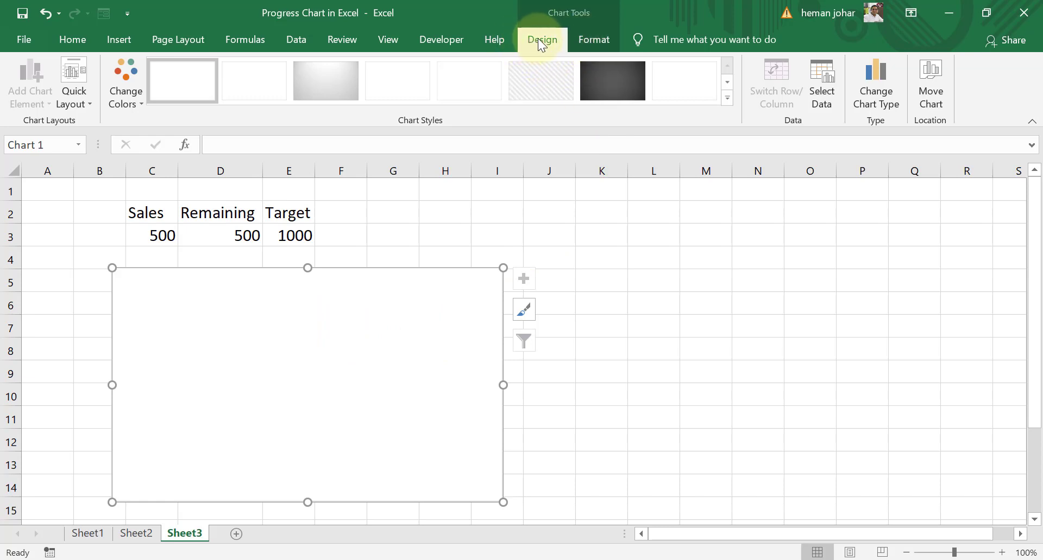
right_click(325, 316)
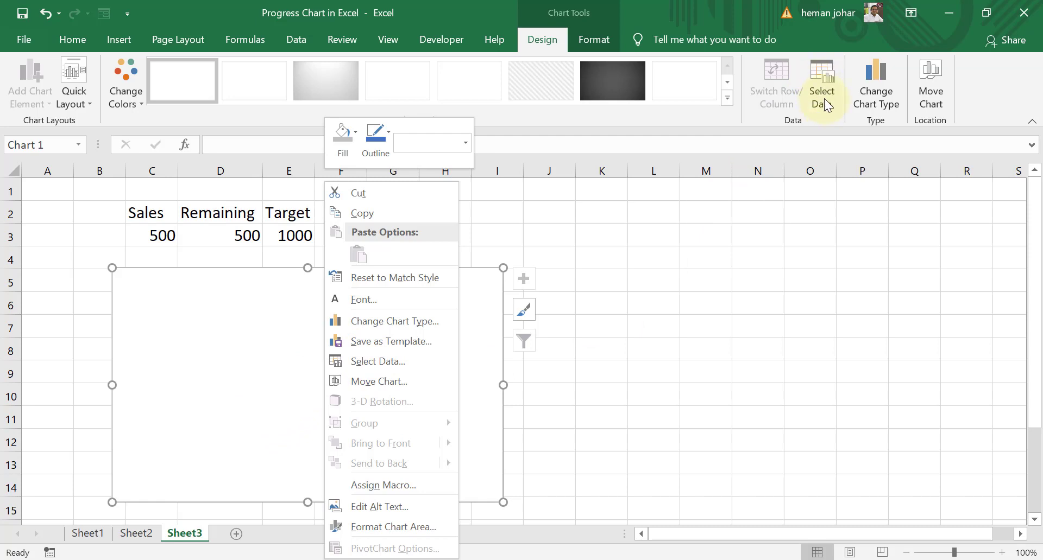
Add a series of twenty 1s through Select Data and move the chart under the table.
left_click(377, 358)
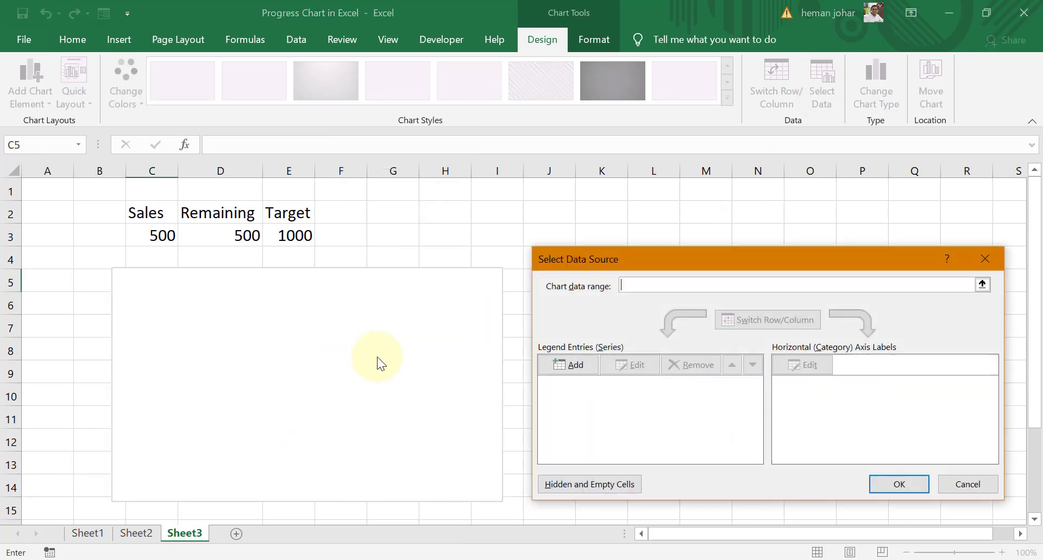
left_click(568, 366)
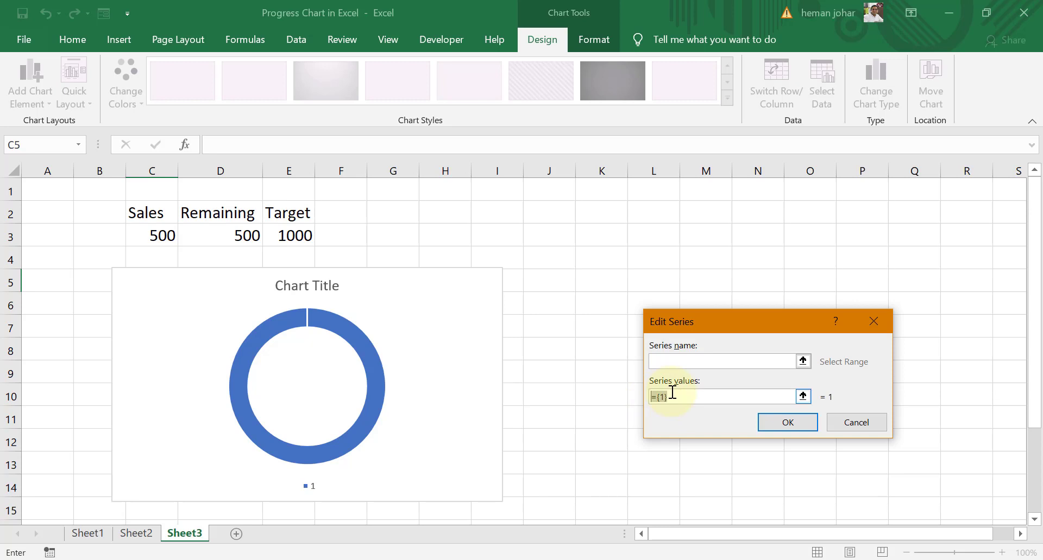
type("1")
type(",1,1,1,1,1,1,1,1,1,1,1,1,1,1,1,1,1,1,1")
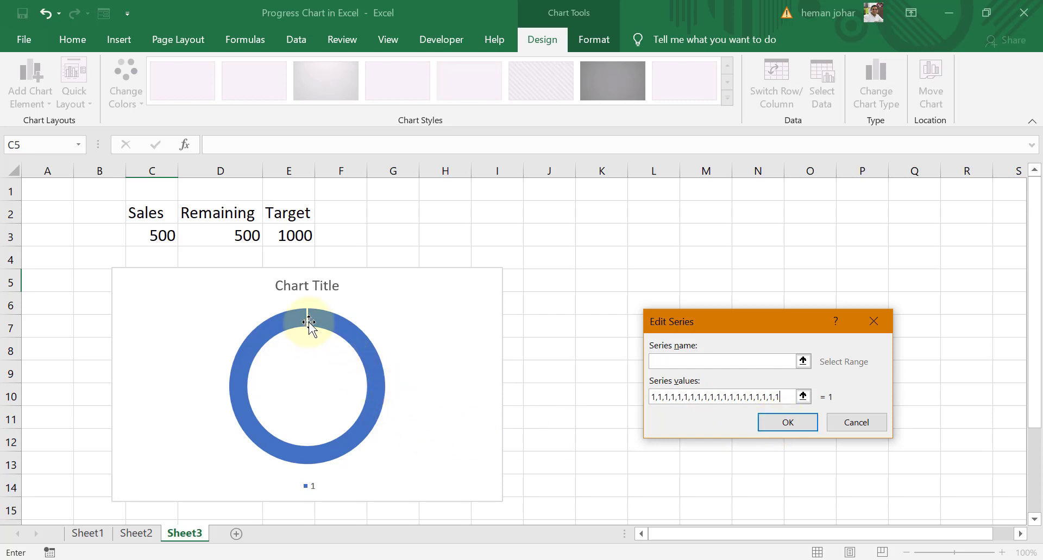
mouse_move(305, 321)
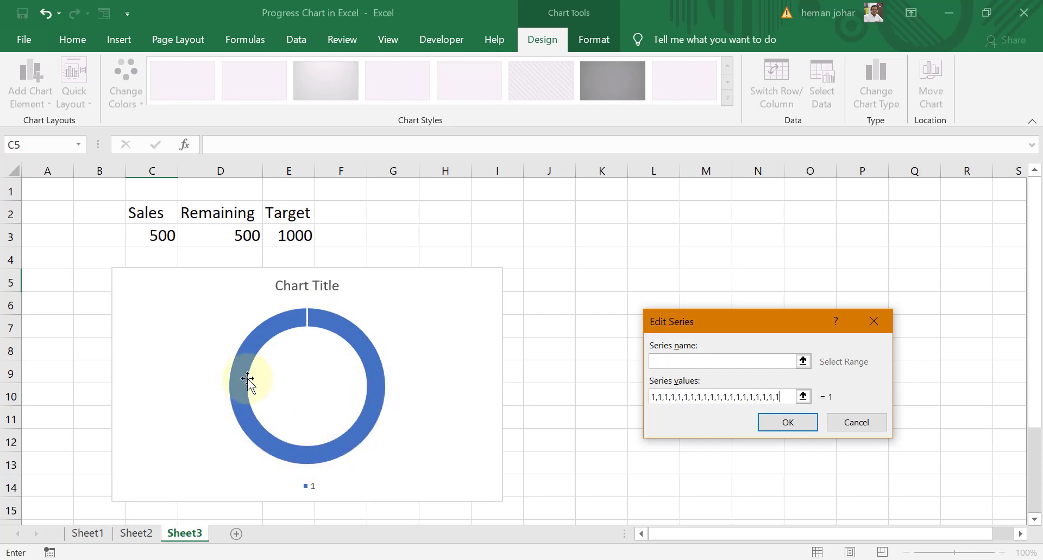
left_click(788, 422)
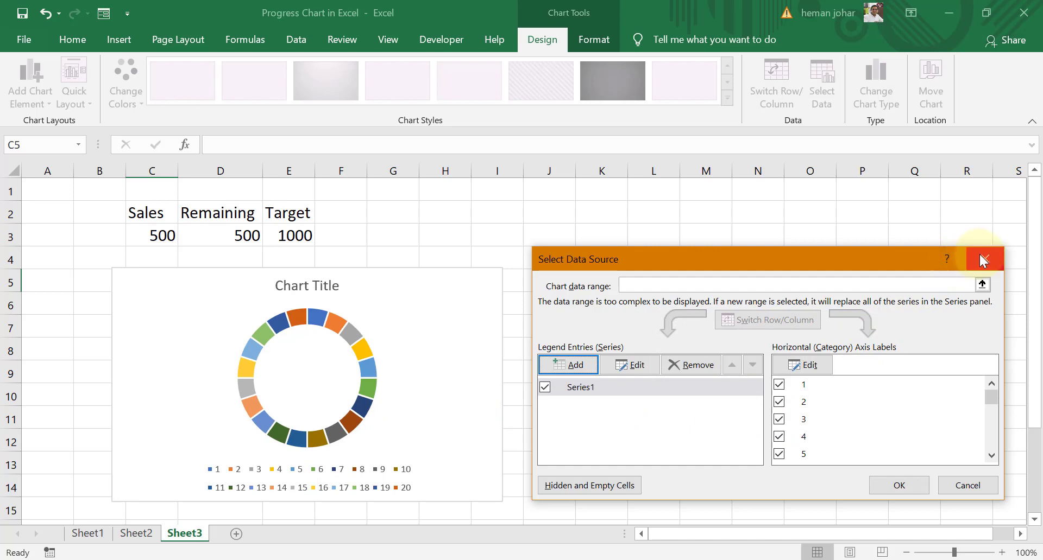
left_click(899, 486)
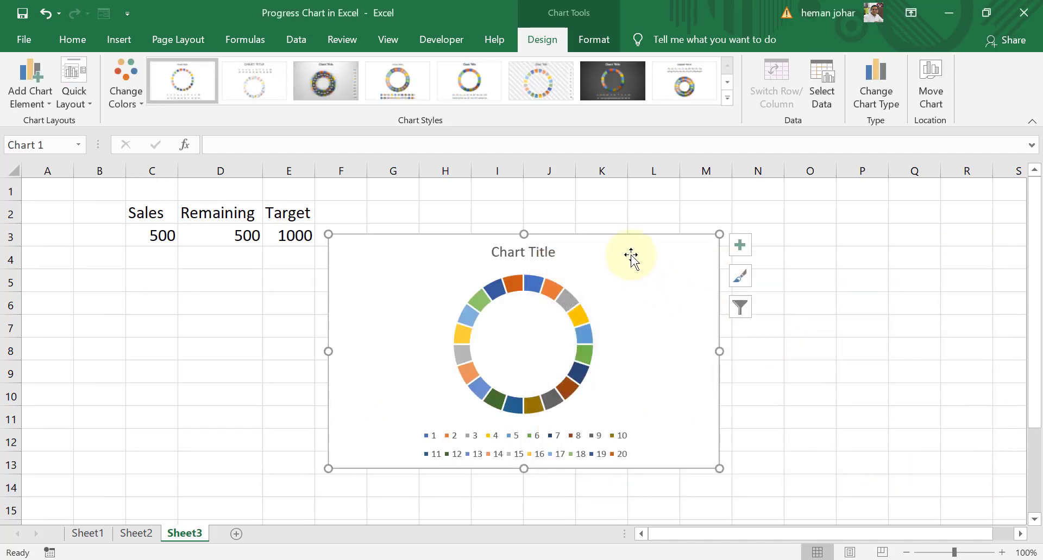
left_click_drag(617, 263, 487, 283)
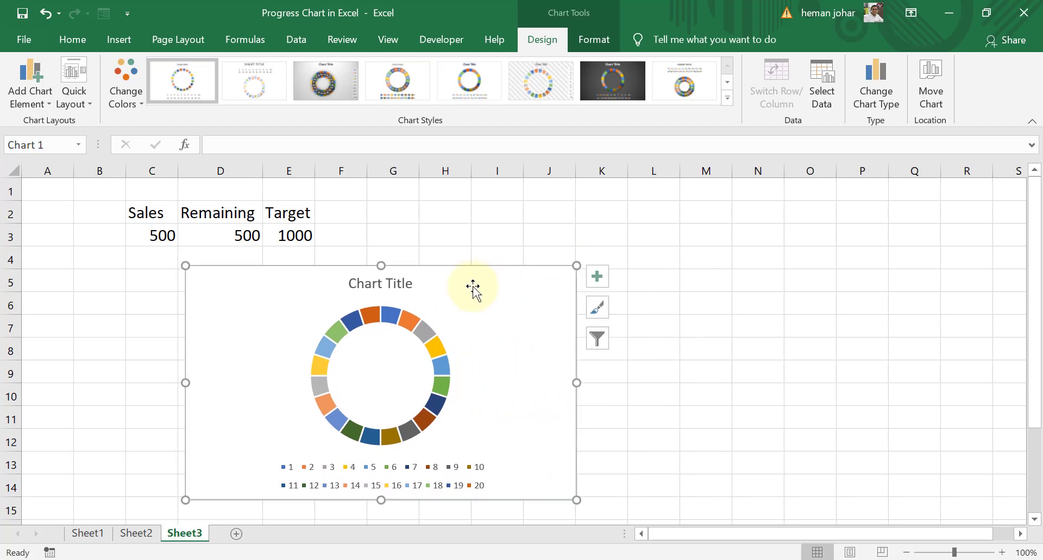
Delete the chart's legend and title.
left_click(470, 467)
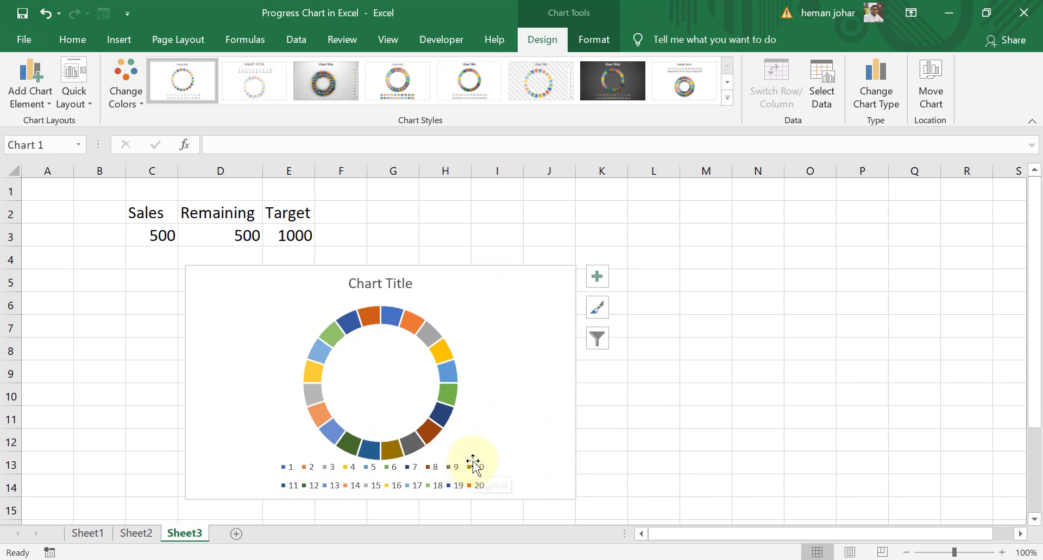
key("Delete")
left_click(398, 284)
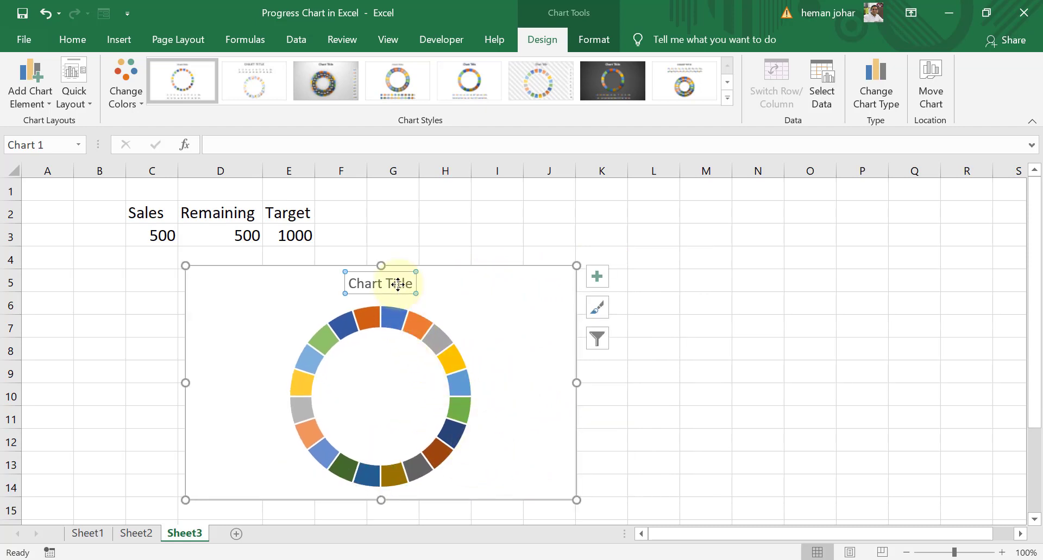
key("Delete")
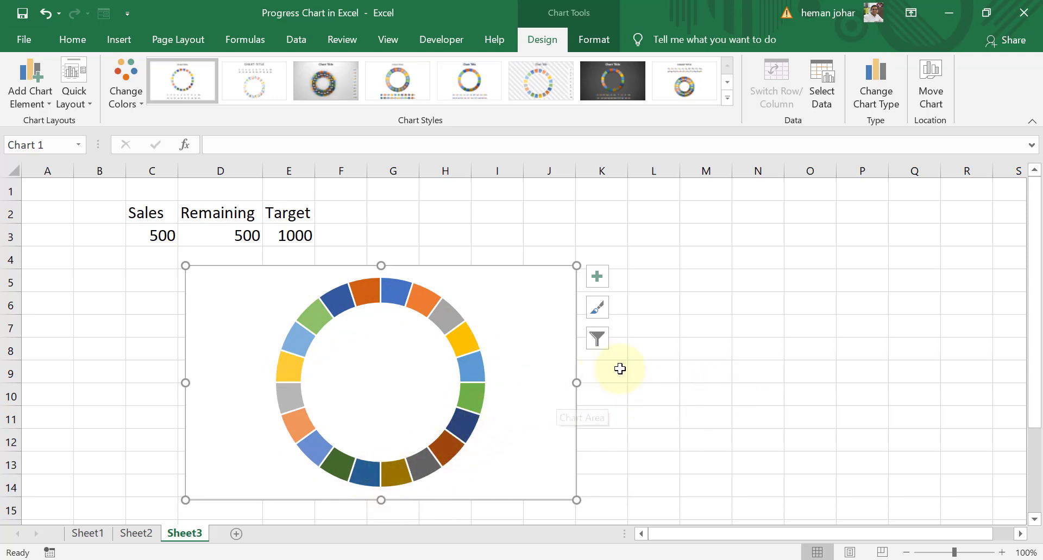
Reduce the doughnut series' hole size to 45% to thicken the ring.
left_click(416, 295)
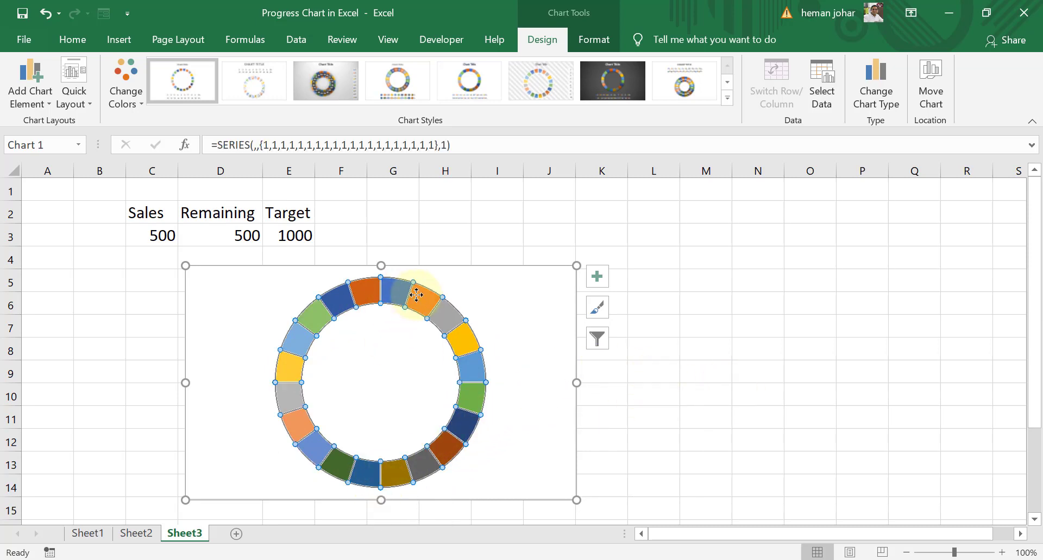
double_click(416, 295)
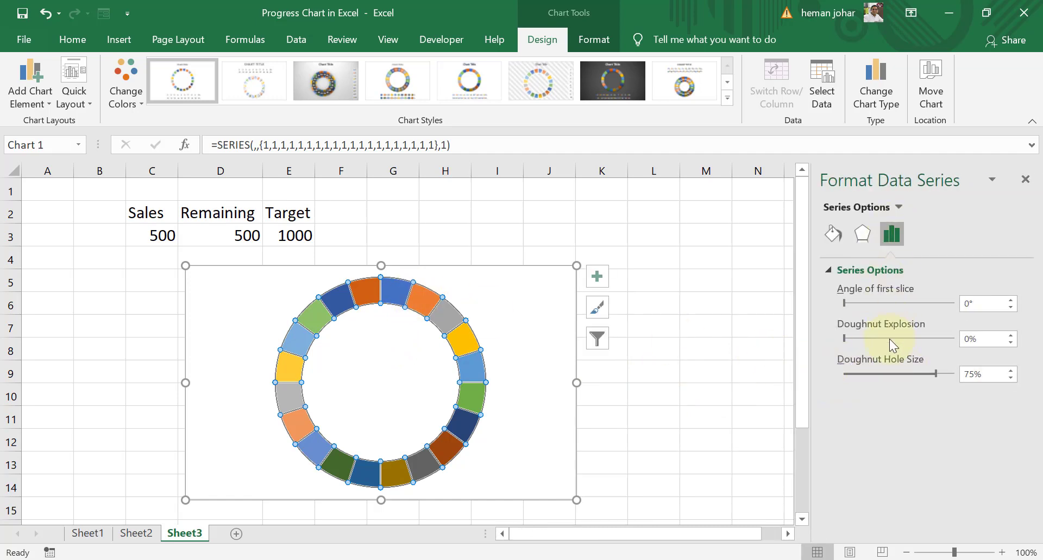
left_click(1010, 379)
left_click_drag(1010, 379, 1008, 374)
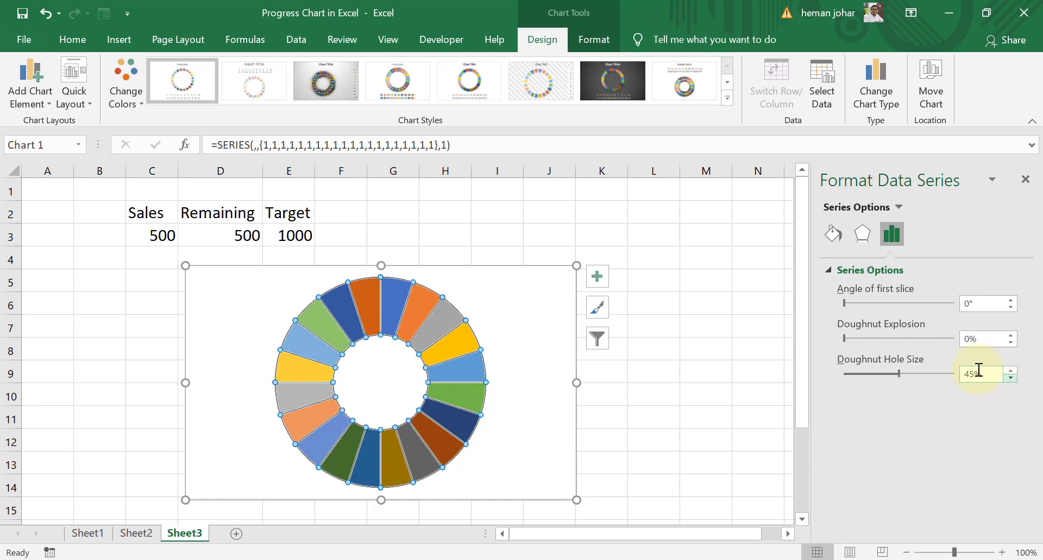
left_click(705, 309)
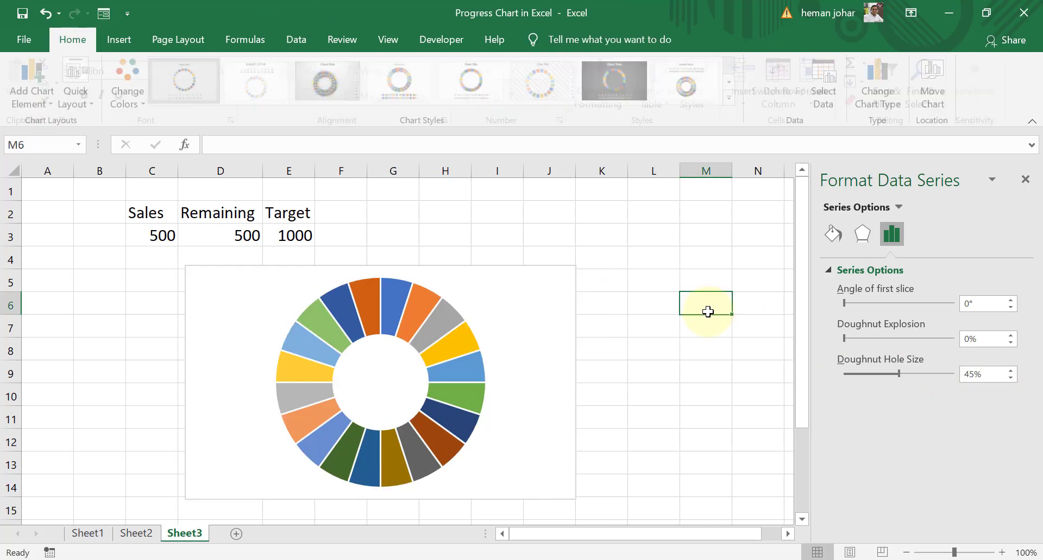
Give the doughnut series a solid gold fill.
left_click(423, 303)
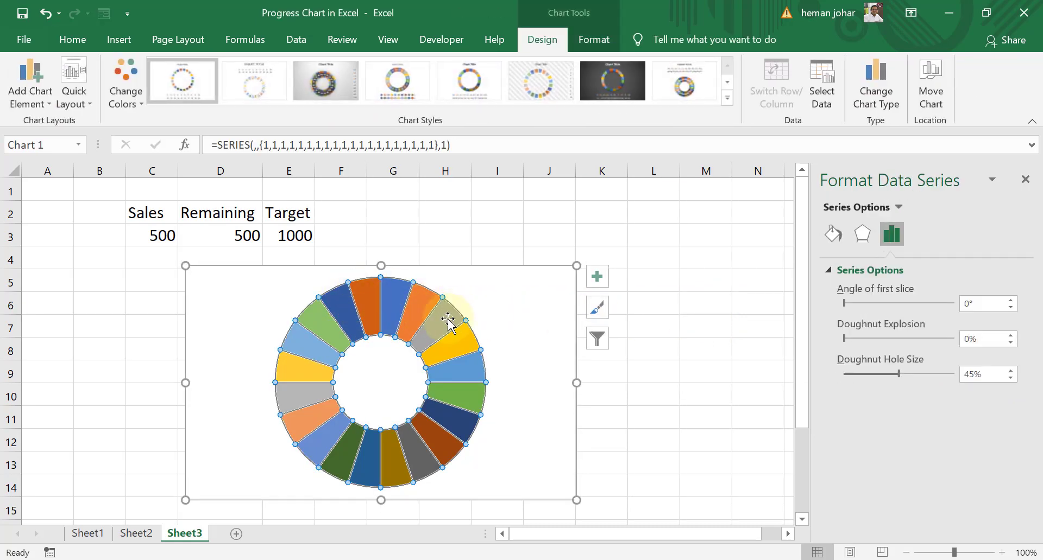
left_click(841, 235)
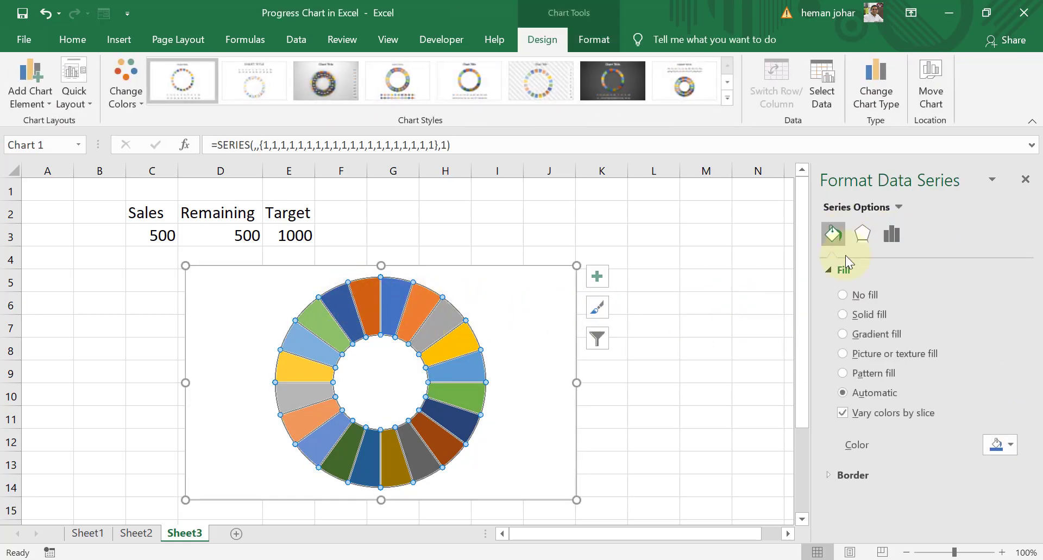
left_click(843, 315)
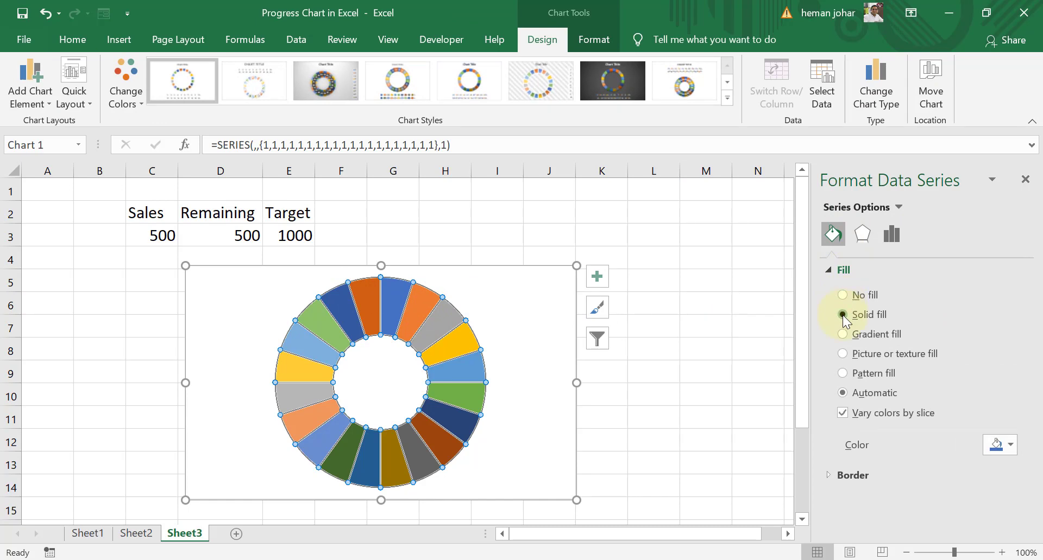
left_click(1010, 445)
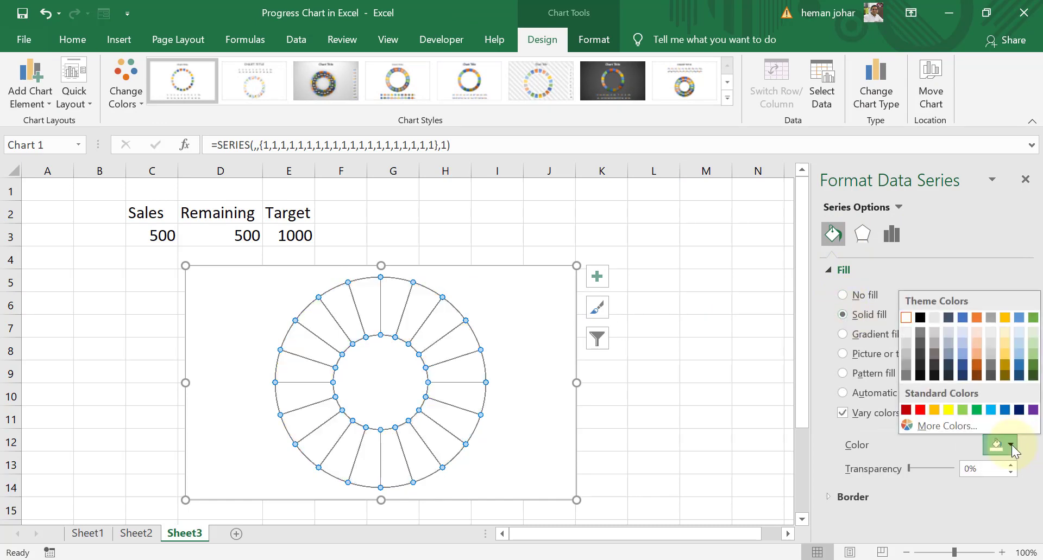
left_click(1004, 319)
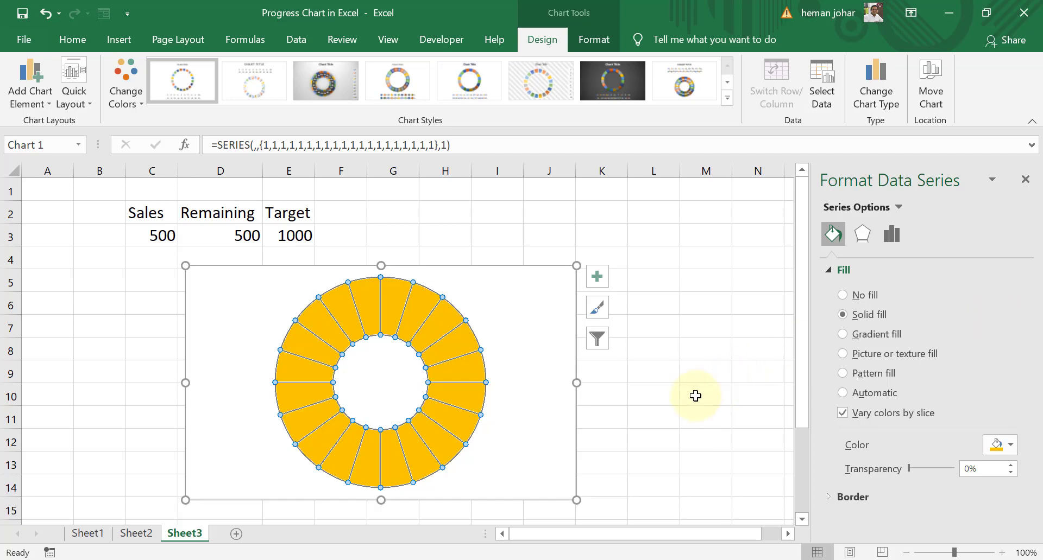
left_click(739, 395)
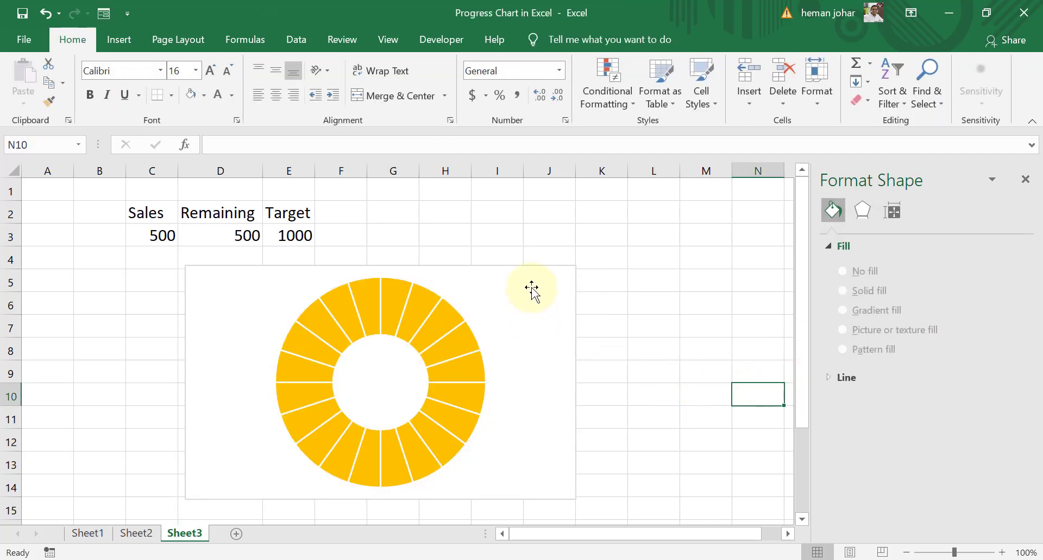
Move the chart left under columns B–H, close the Format Shape pane, and compare with Sheet1.
left_click_drag(533, 291, 381, 290)
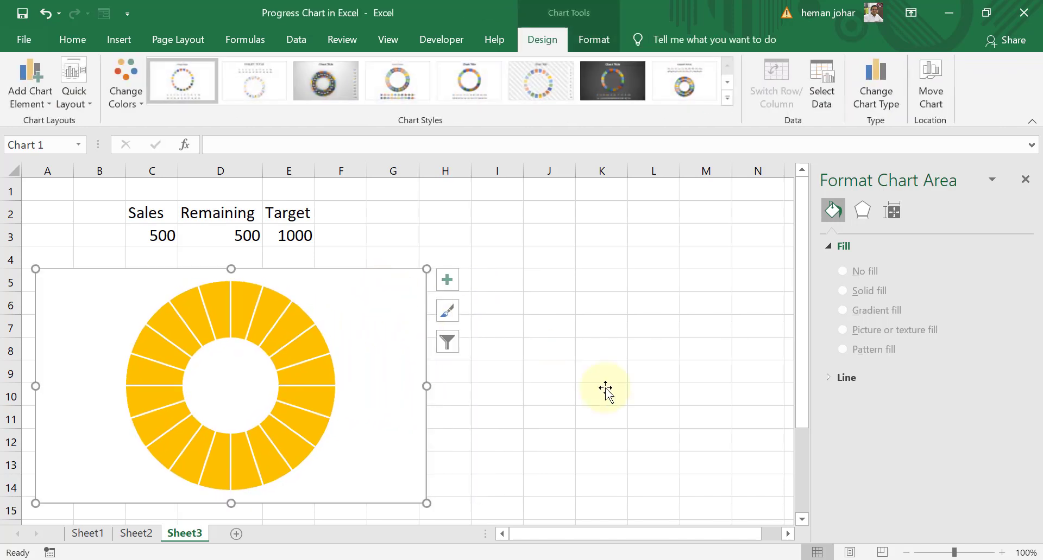
left_click(674, 413)
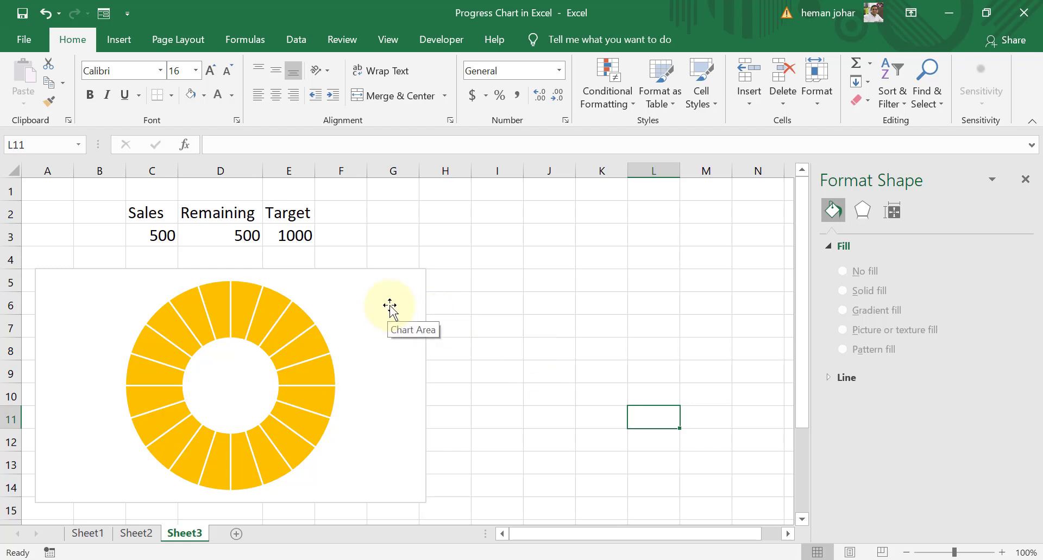
left_click(1025, 180)
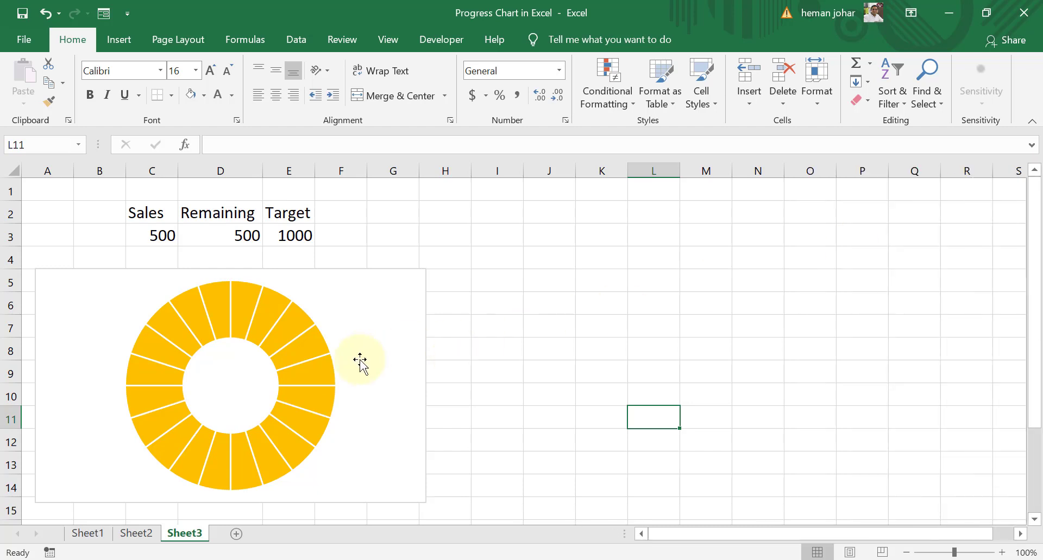
left_click(83, 535)
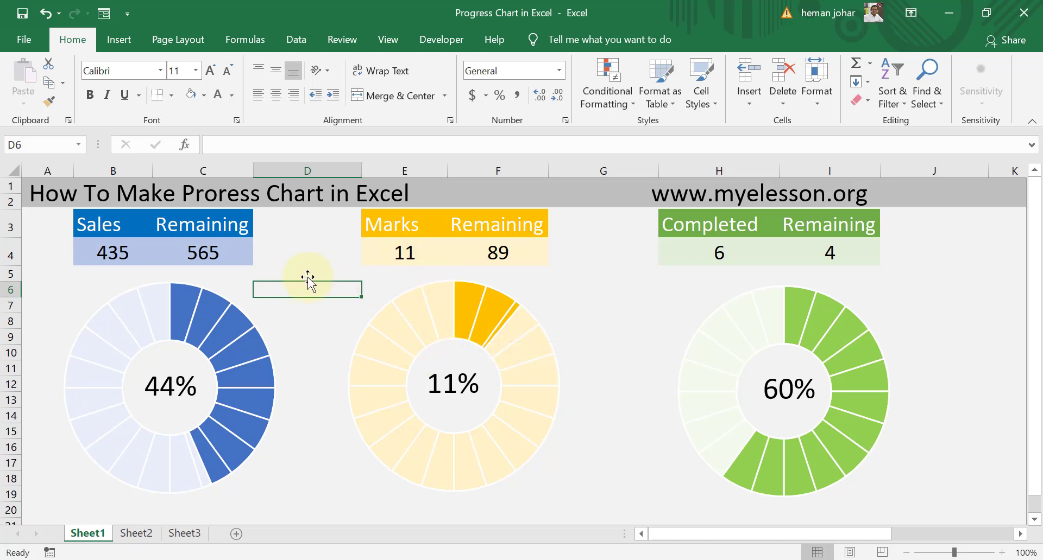
mouse_move(483, 310)
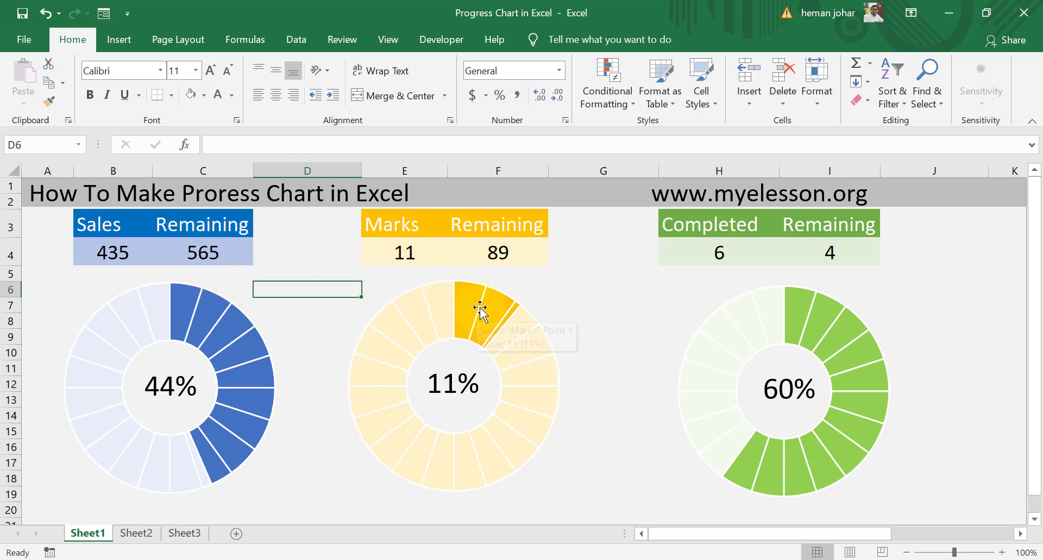
left_click(184, 535)
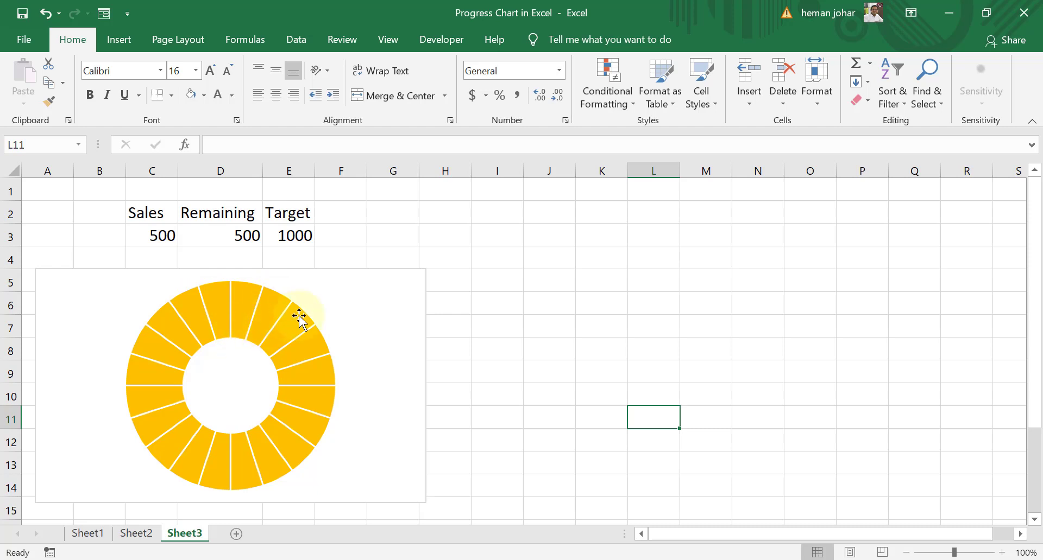
Add a second chart series named sales with values from C3:D3.
left_click(324, 319)
right_click(324, 318)
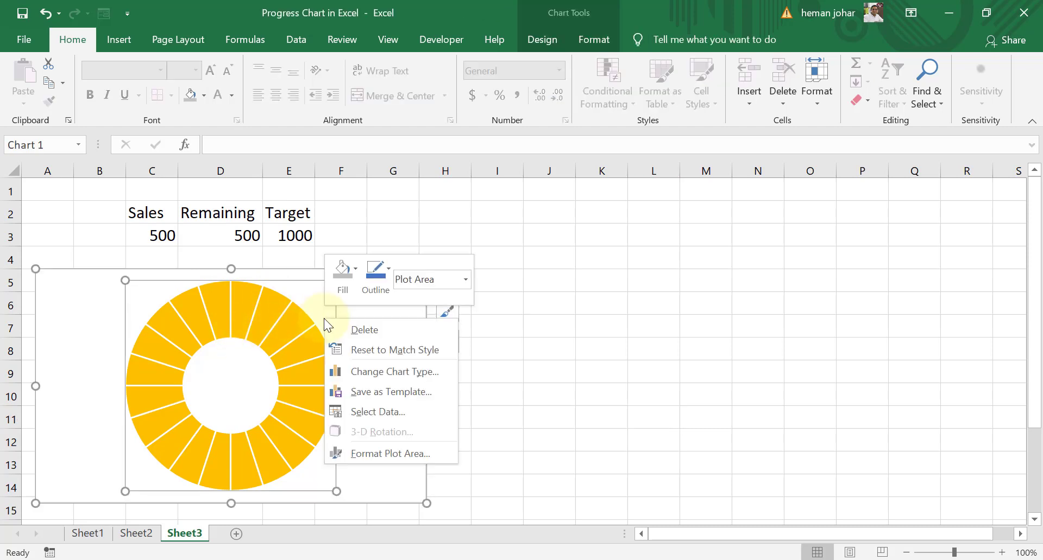
left_click(354, 413)
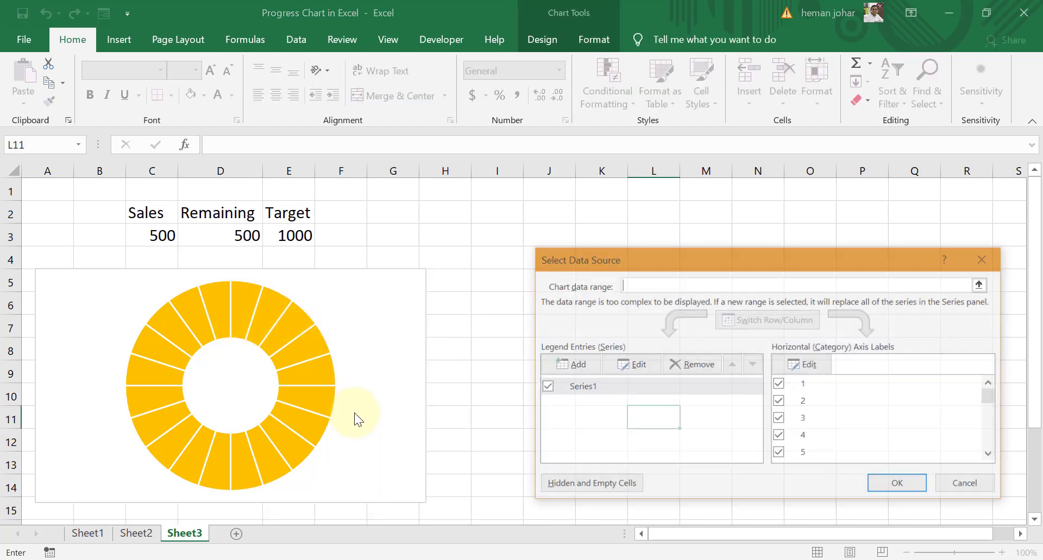
left_click(571, 365)
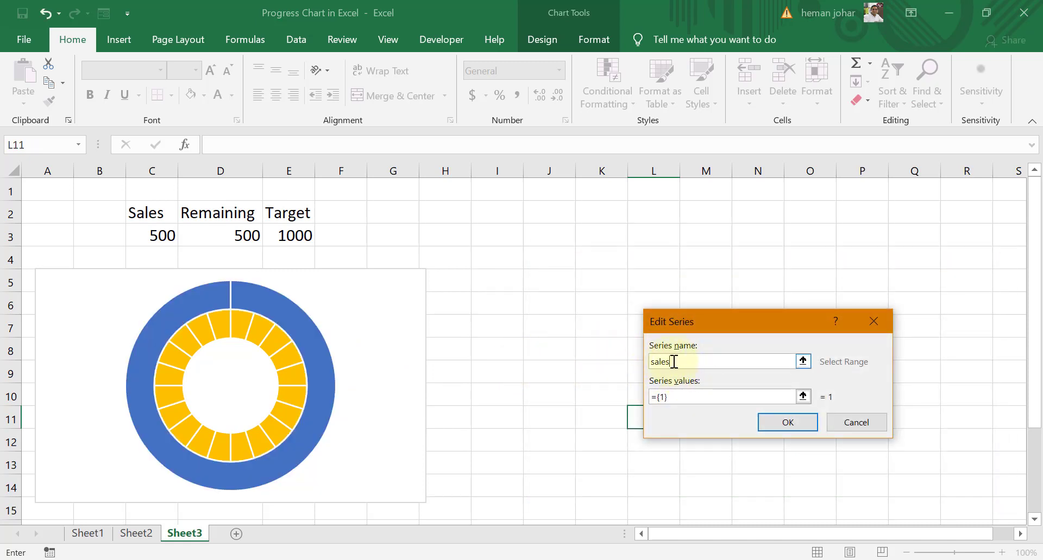
left_click(685, 397)
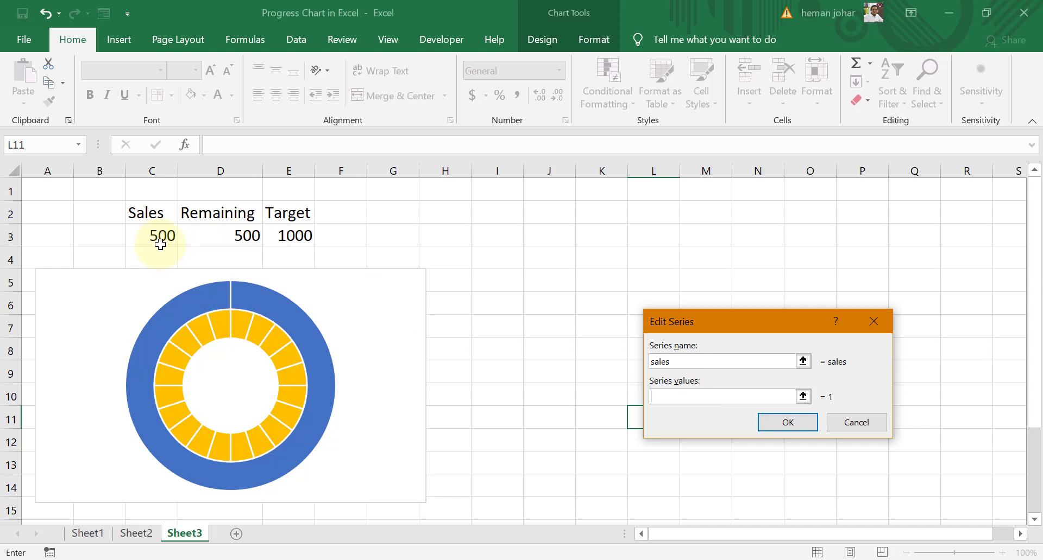
left_click_drag(164, 240, 212, 230)
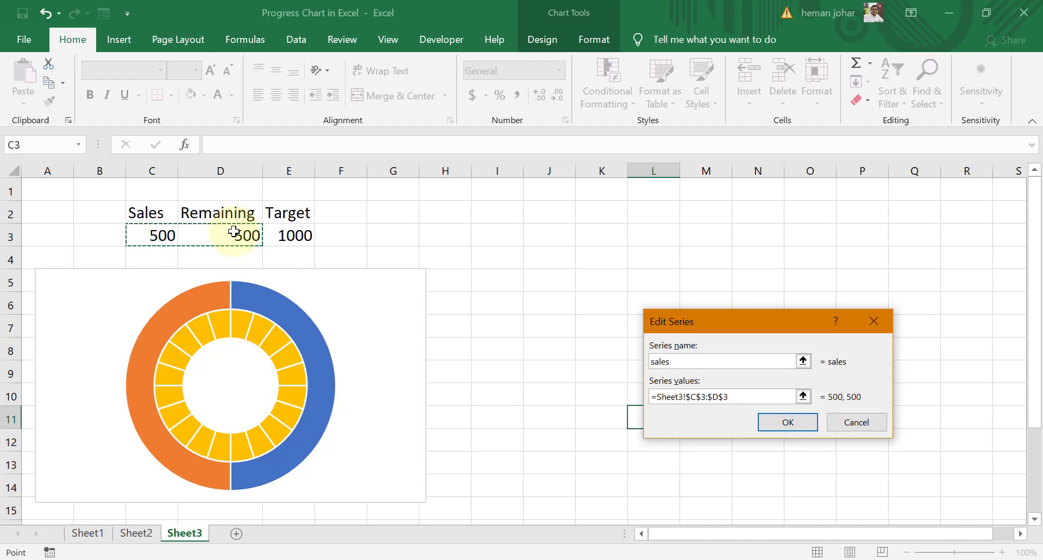
left_click(786, 430)
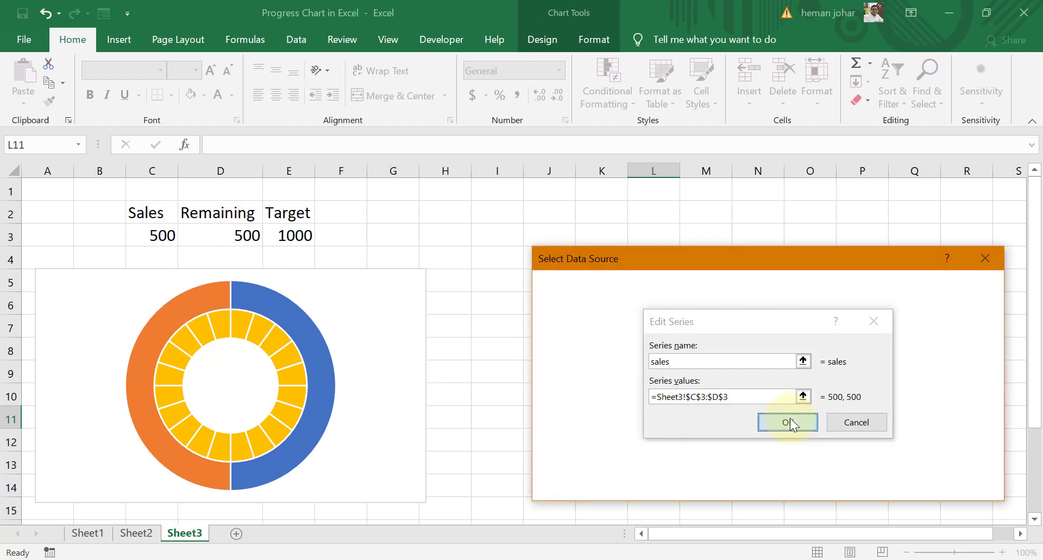
left_click(880, 484)
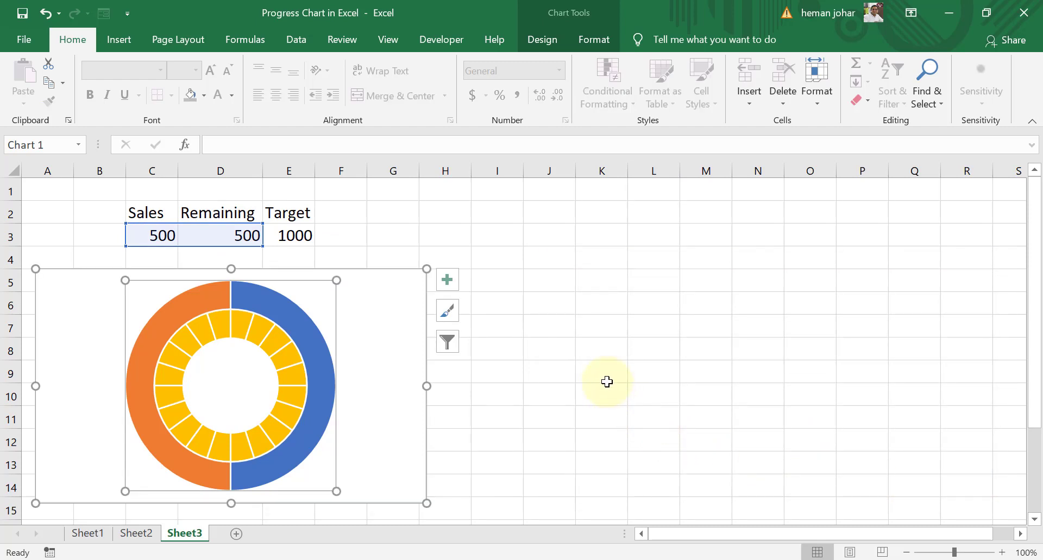
Plot the sales series on the secondary axis via Change Series Chart Type.
left_click(273, 308)
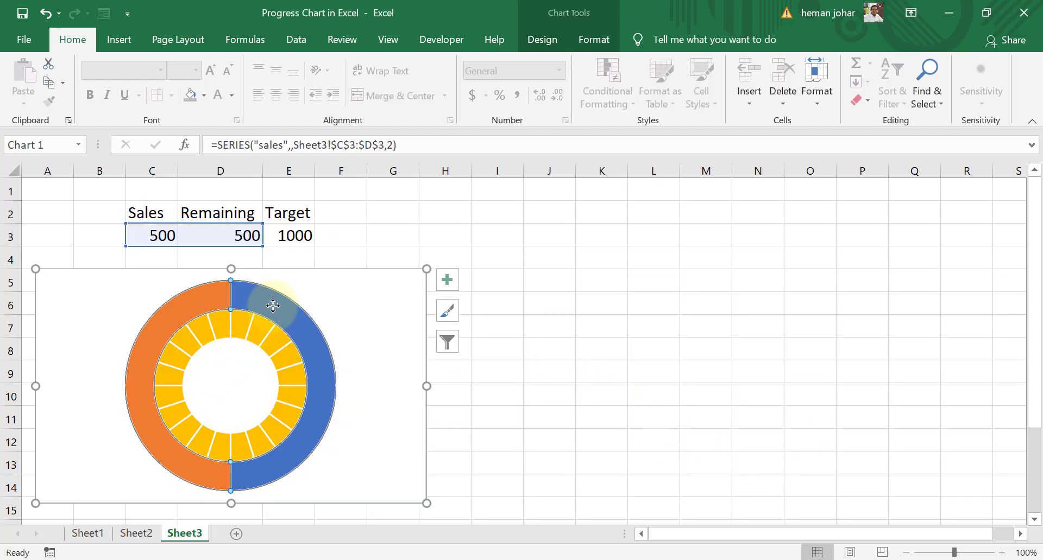
right_click(274, 310)
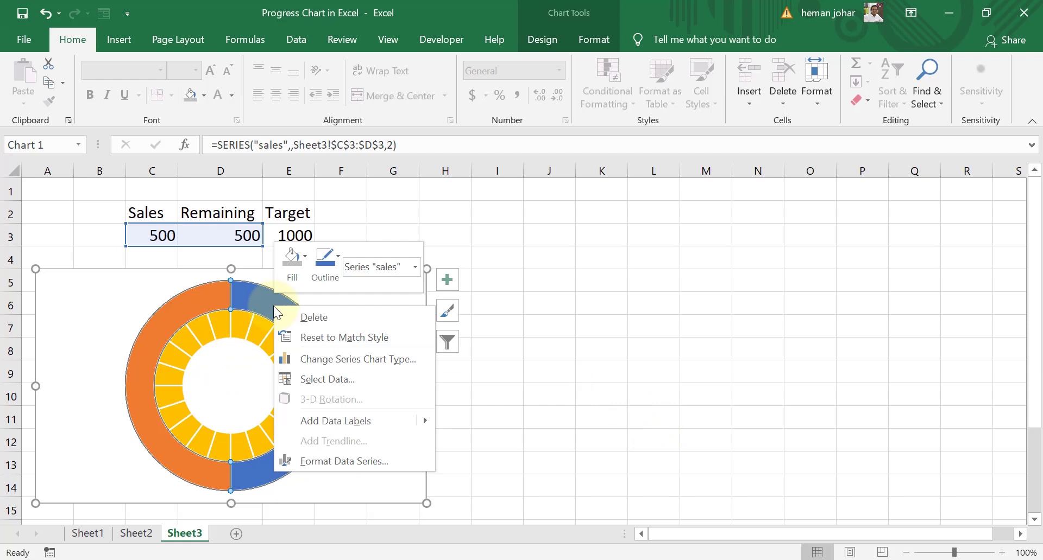
left_click(315, 360)
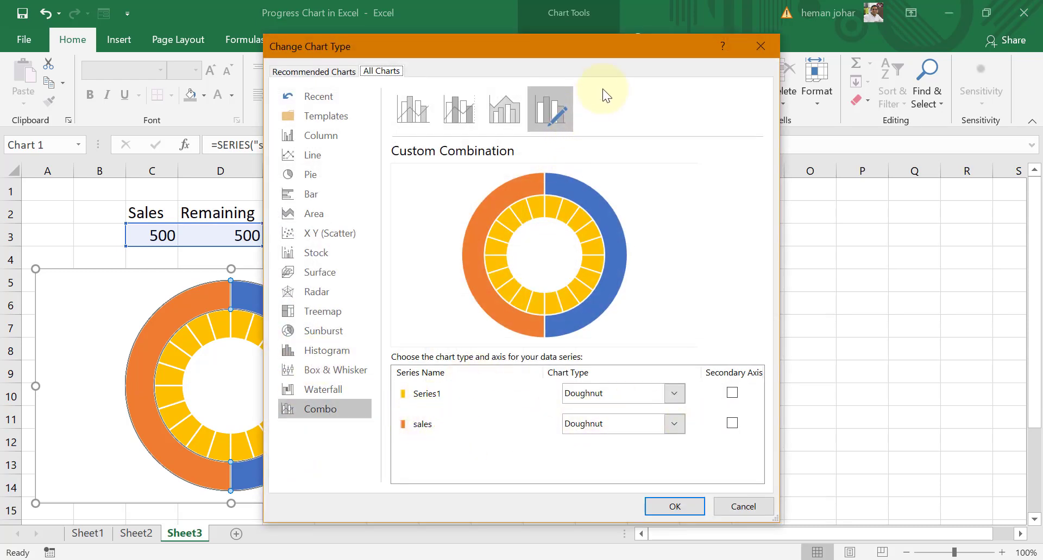
left_click_drag(630, 47, 736, 69)
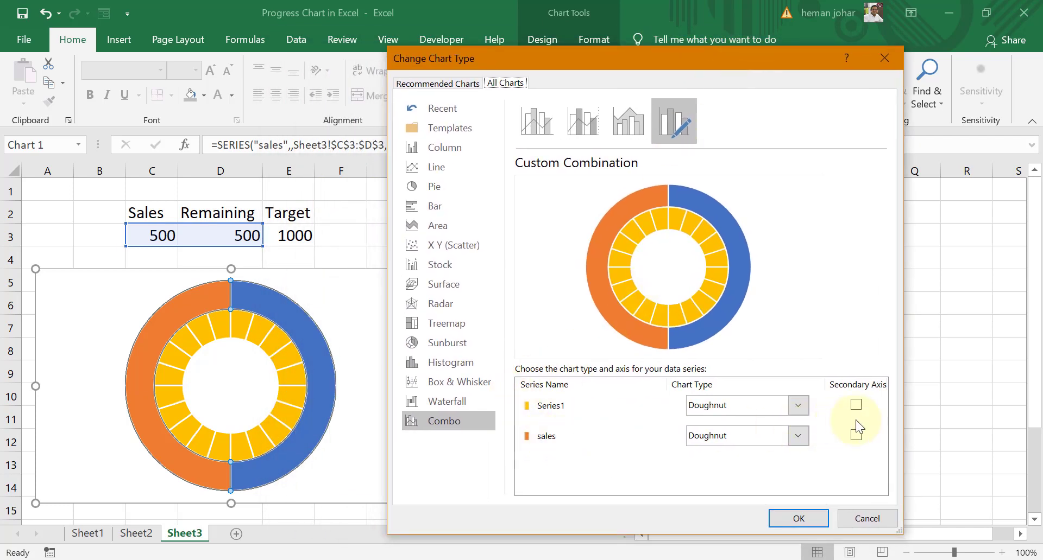
left_click(858, 435)
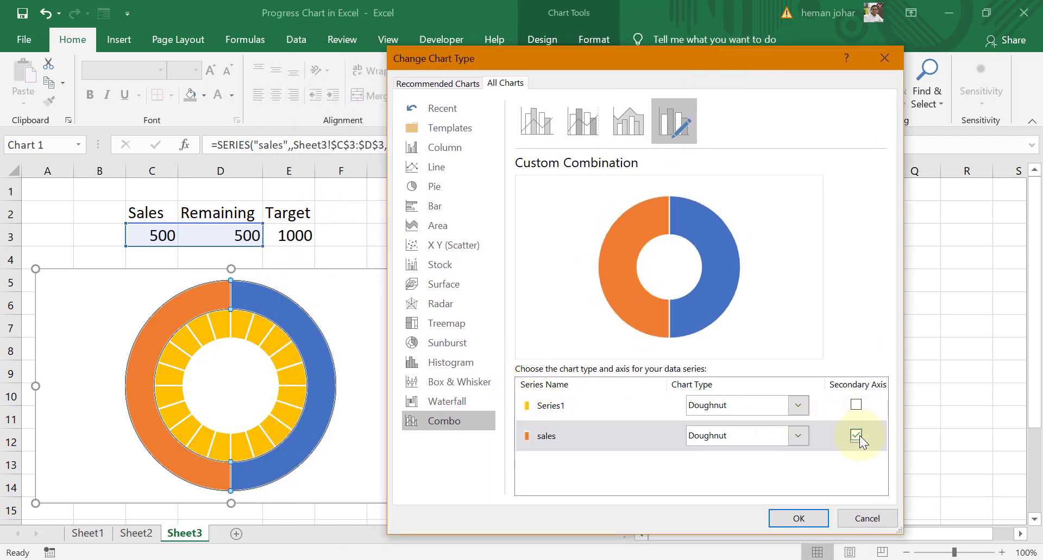
left_click(803, 517)
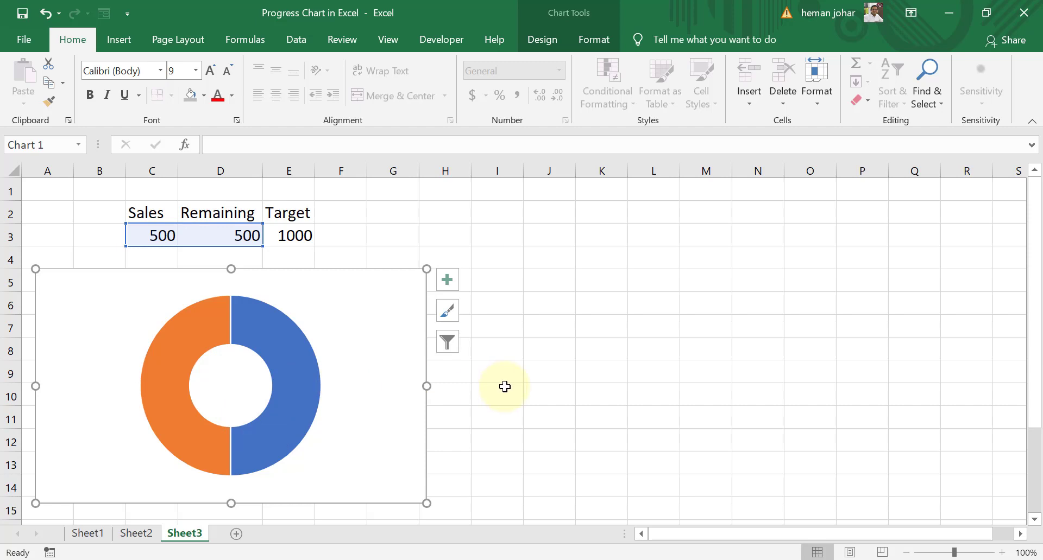
Remove the fill from the blue sales slice so the yellow segments show through.
left_click(295, 362)
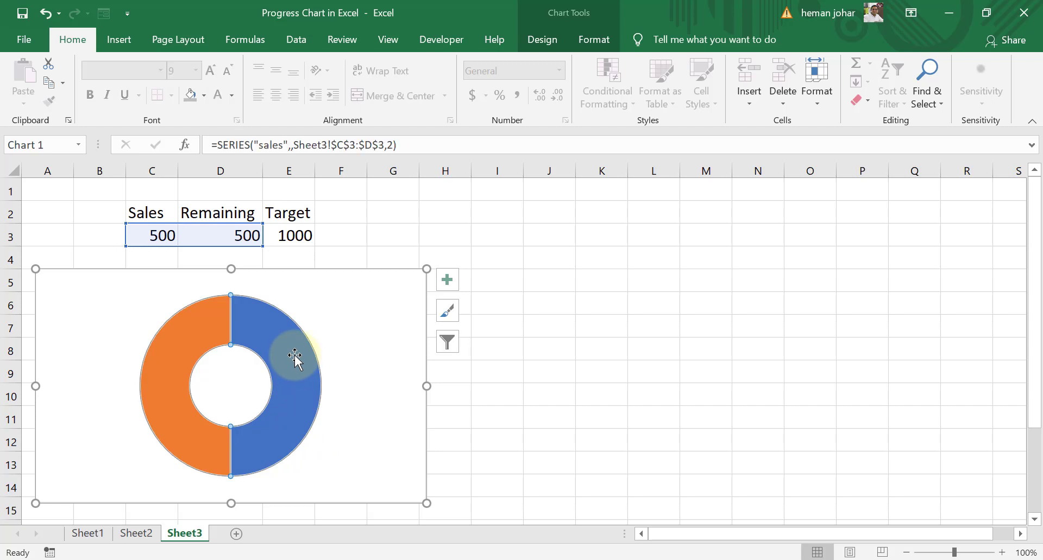
left_click(275, 336)
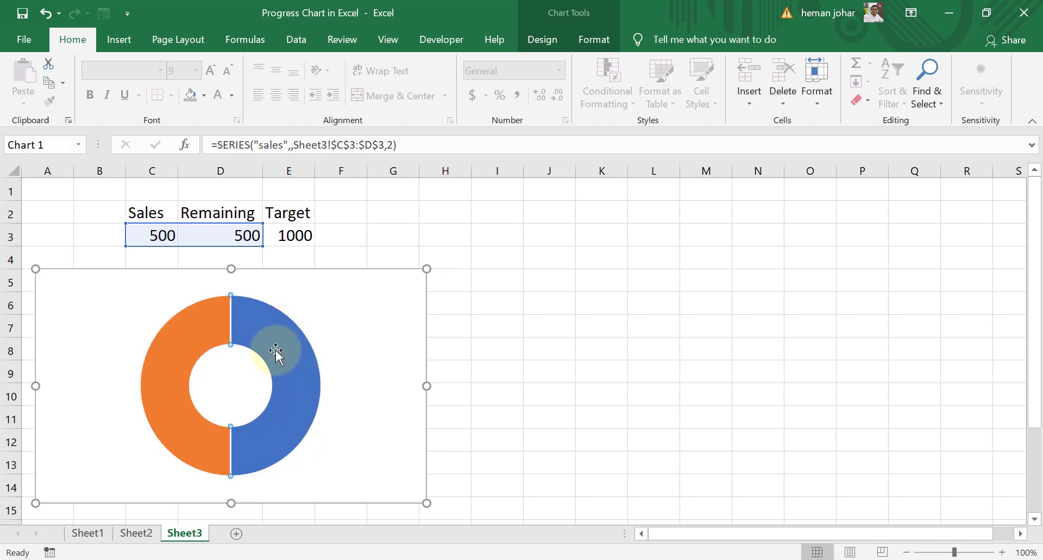
double_click(259, 336)
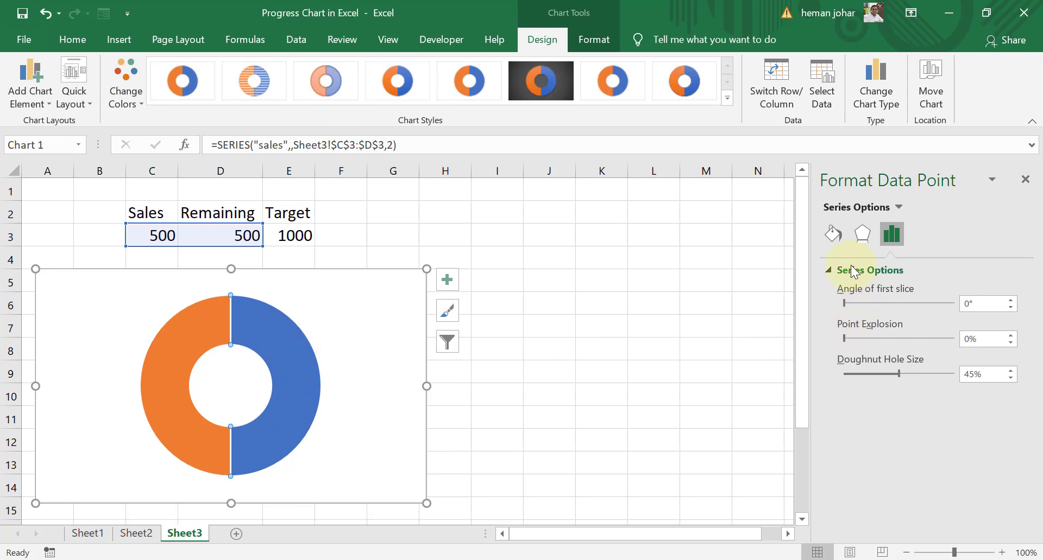
left_click(831, 233)
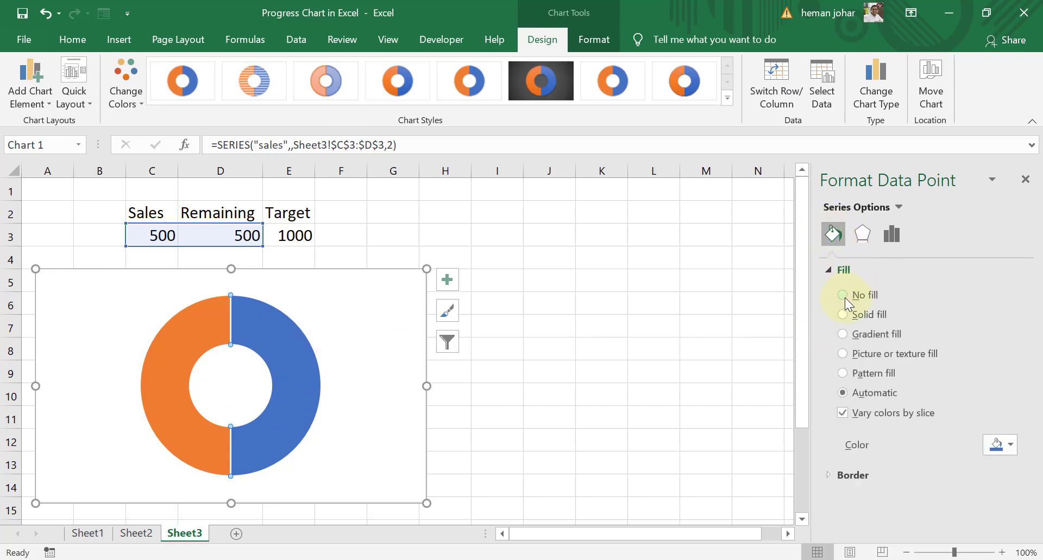
left_click(843, 296)
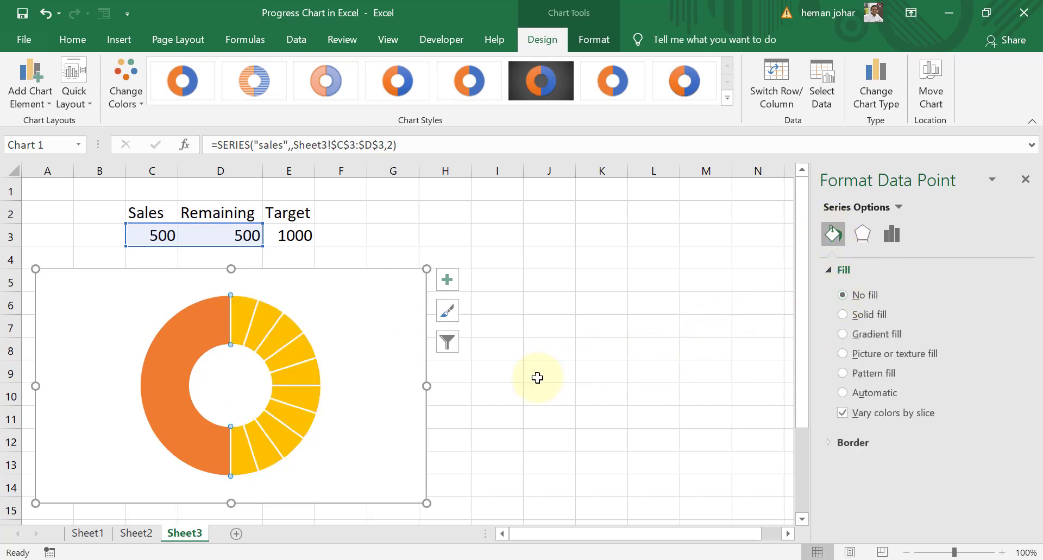
left_click(511, 395)
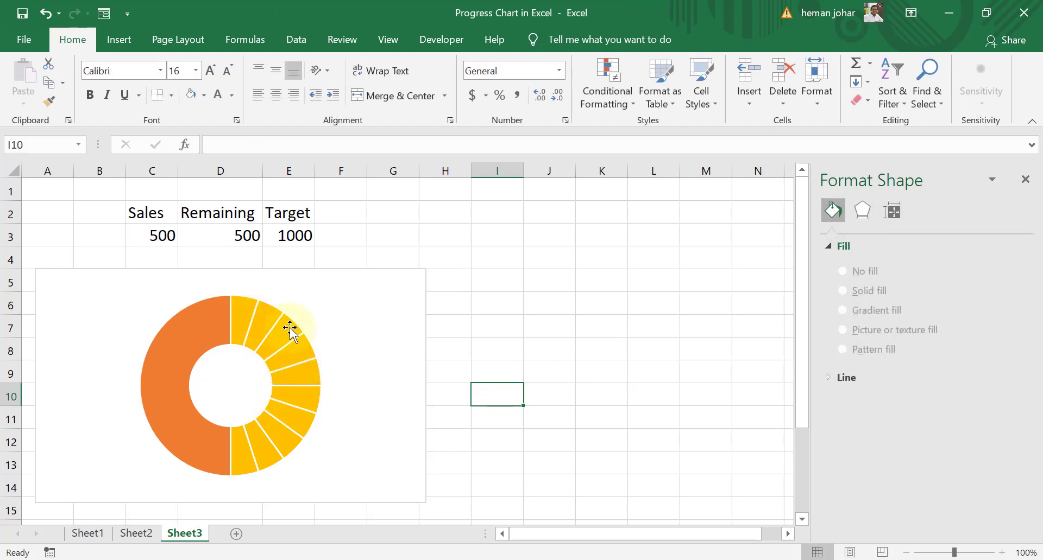
Try Sales values 900 and 78 in C3, finally entering 780 so Remaining becomes 220.
left_click(162, 238)
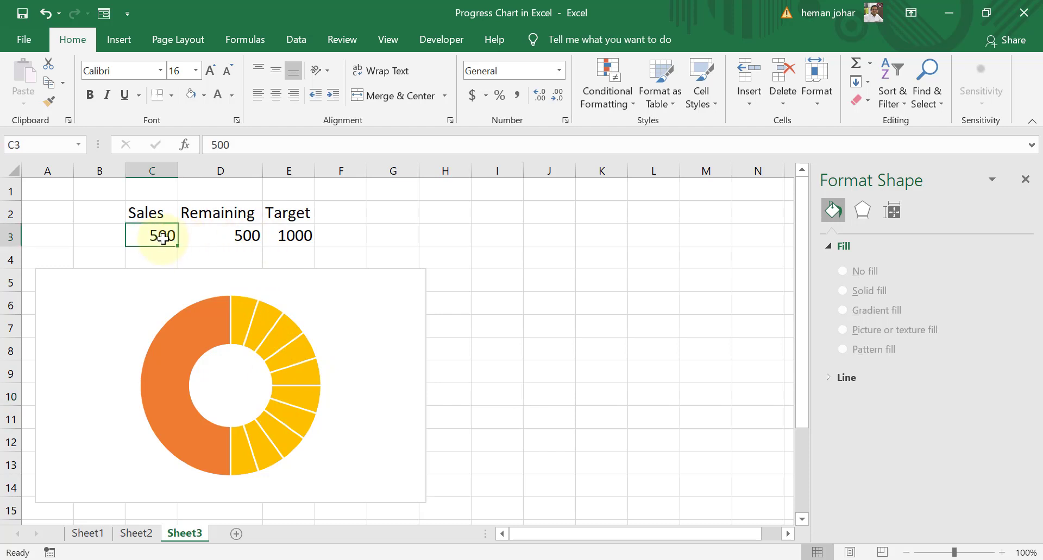
type("900")
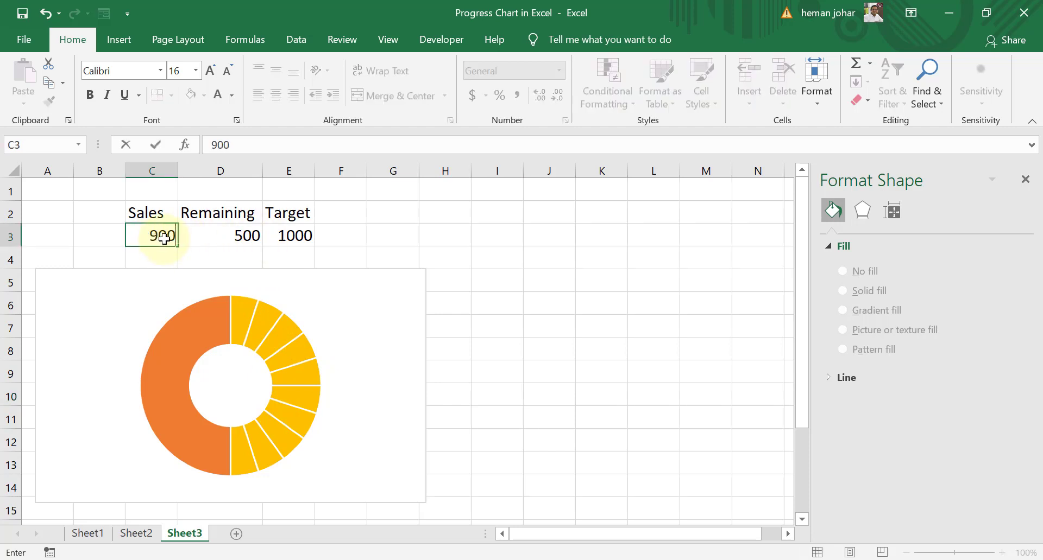
key("Return")
type("\\")
key("Escape")
left_click(164, 238)
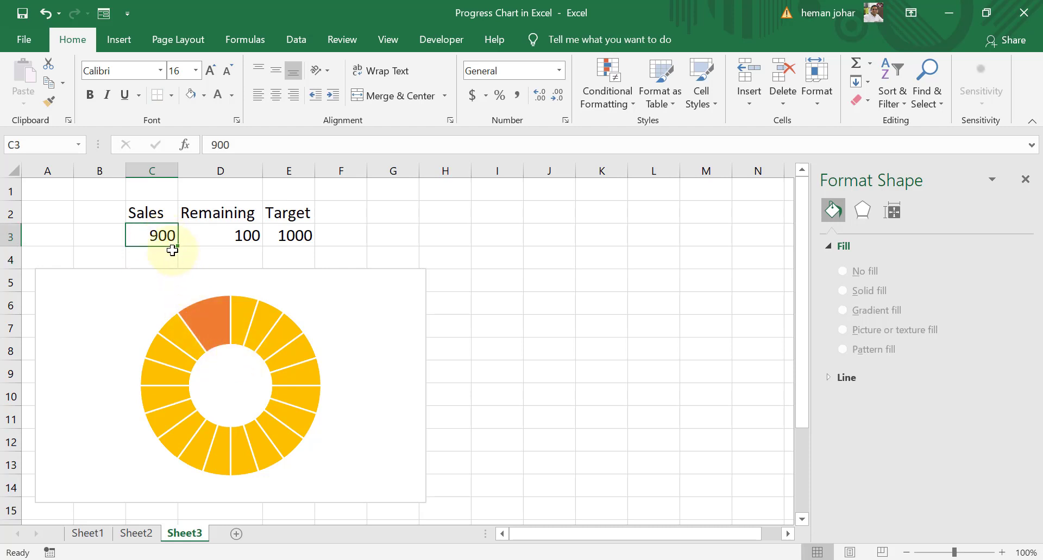
mouse_move(209, 338)
type("78")
key("Return")
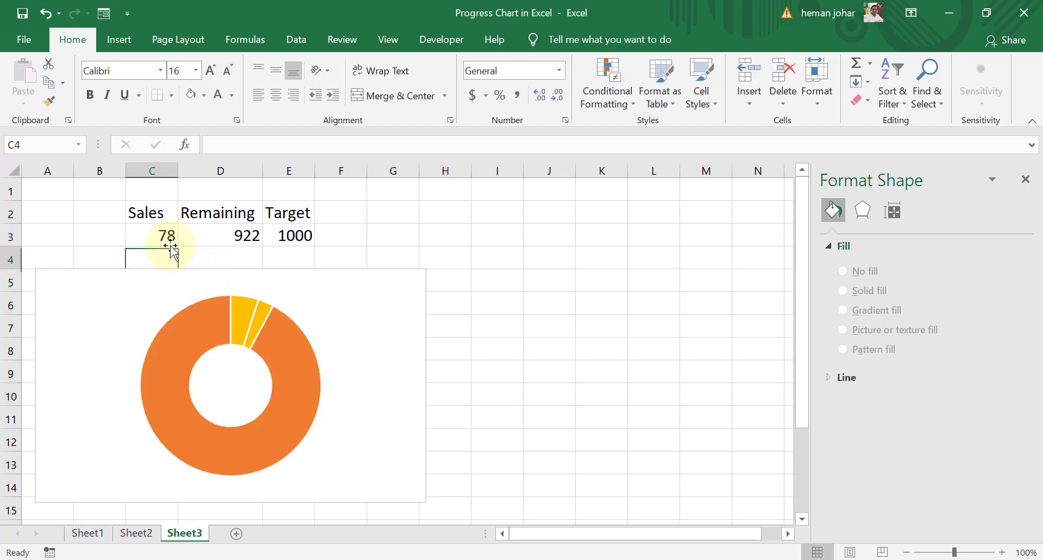
key("Up")
type("780")
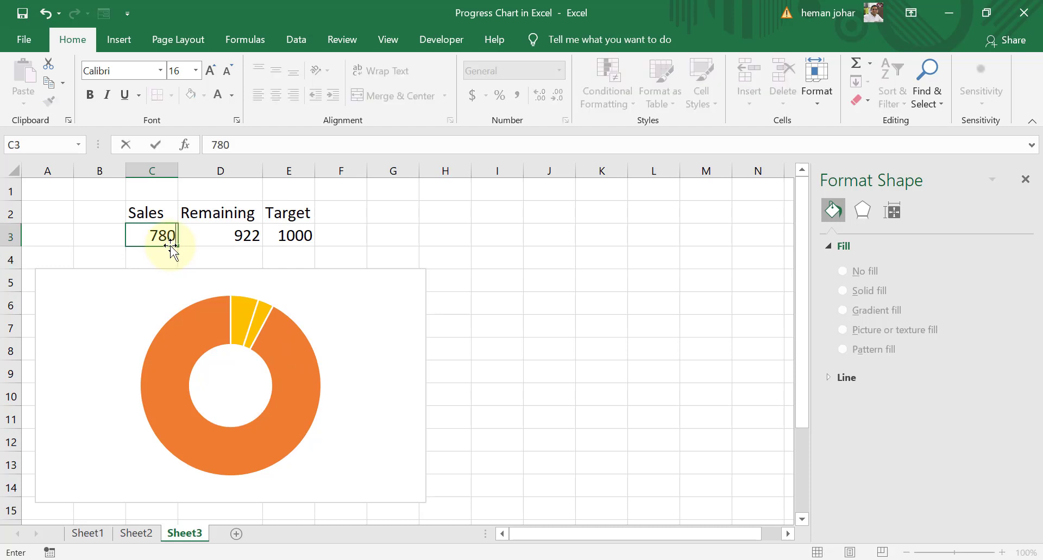
key("Return")
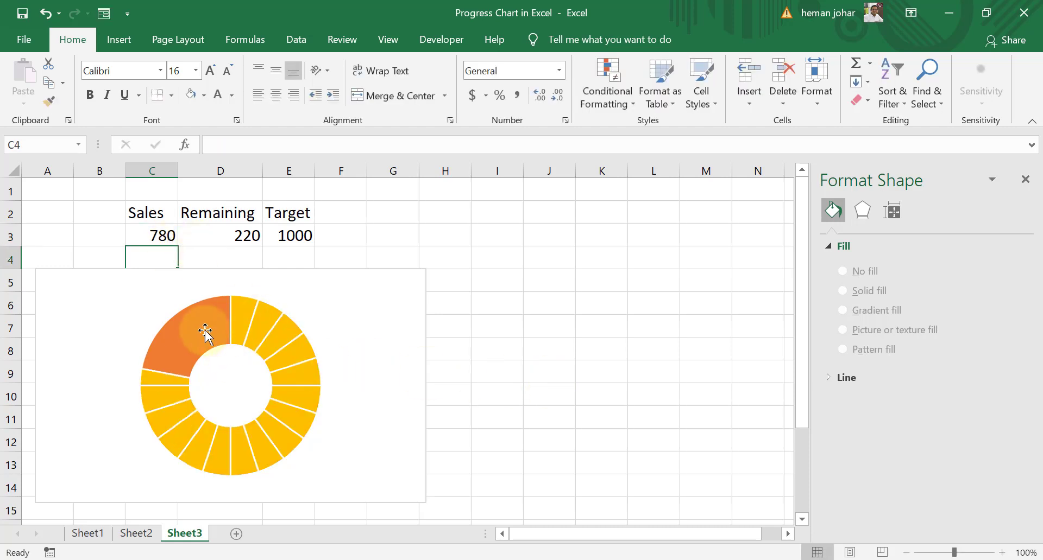
Give the Remaining doughnut slice a solid white fill.
left_click(205, 334)
left_click(196, 334)
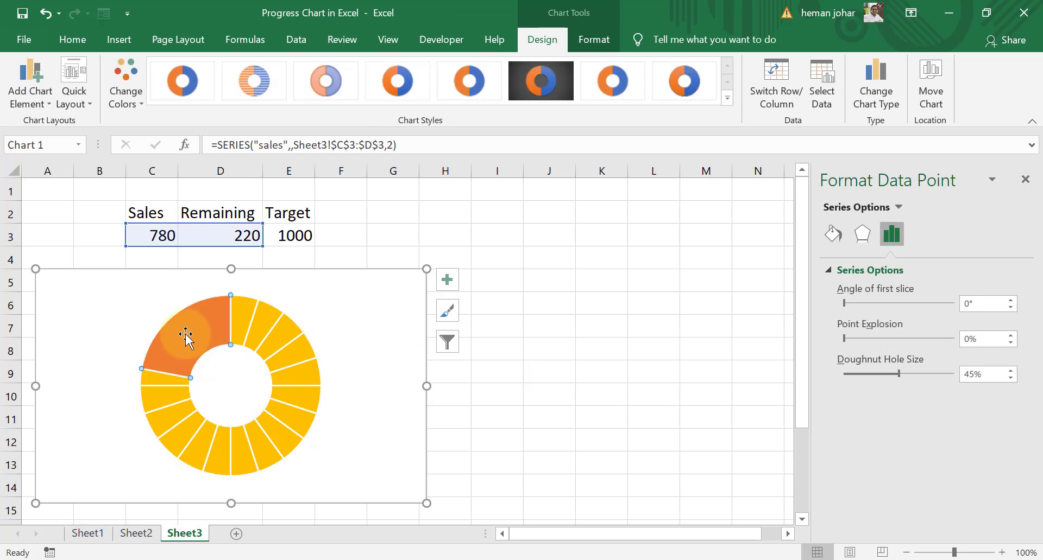
left_click(834, 234)
left_click(843, 314)
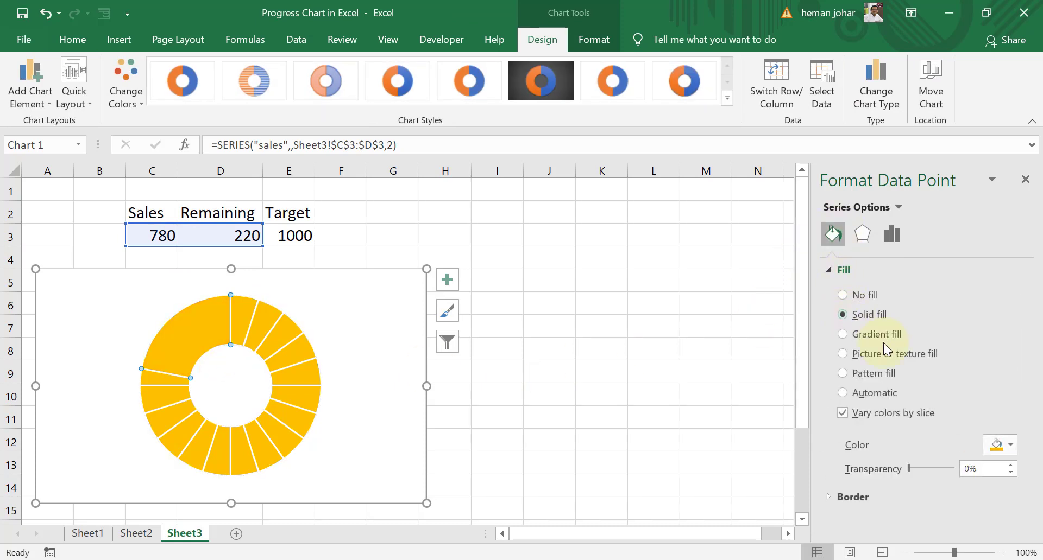
left_click(1010, 446)
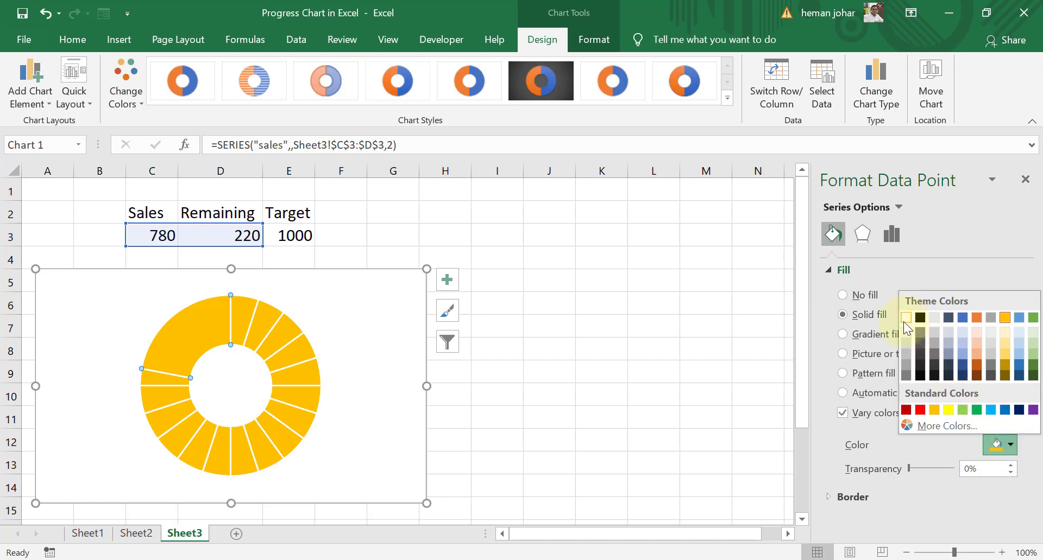
left_click(905, 317)
Raise the Remaining slice's fill transparency to 15% and close the formatting pane.
left_click(1011, 464)
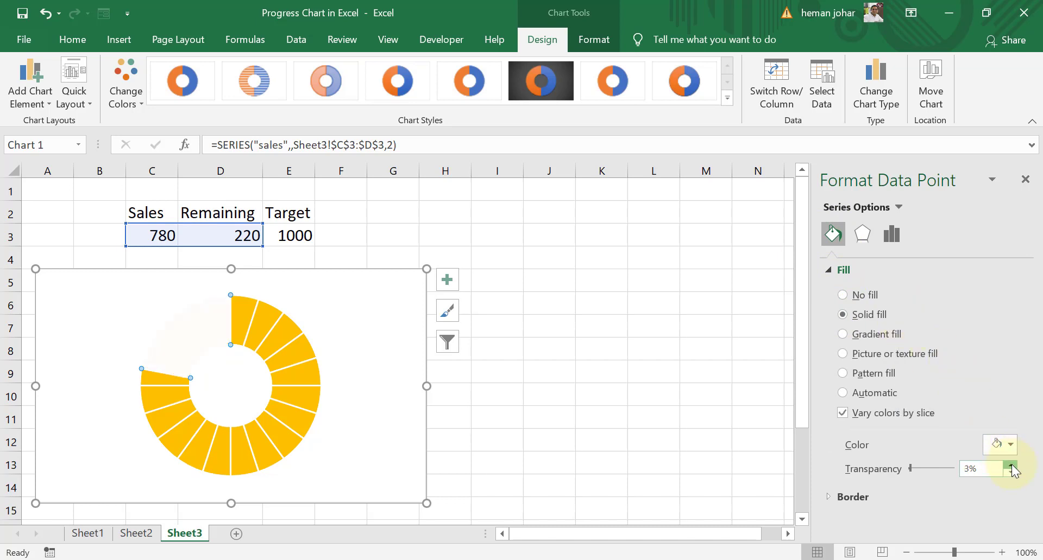
left_click(1011, 464)
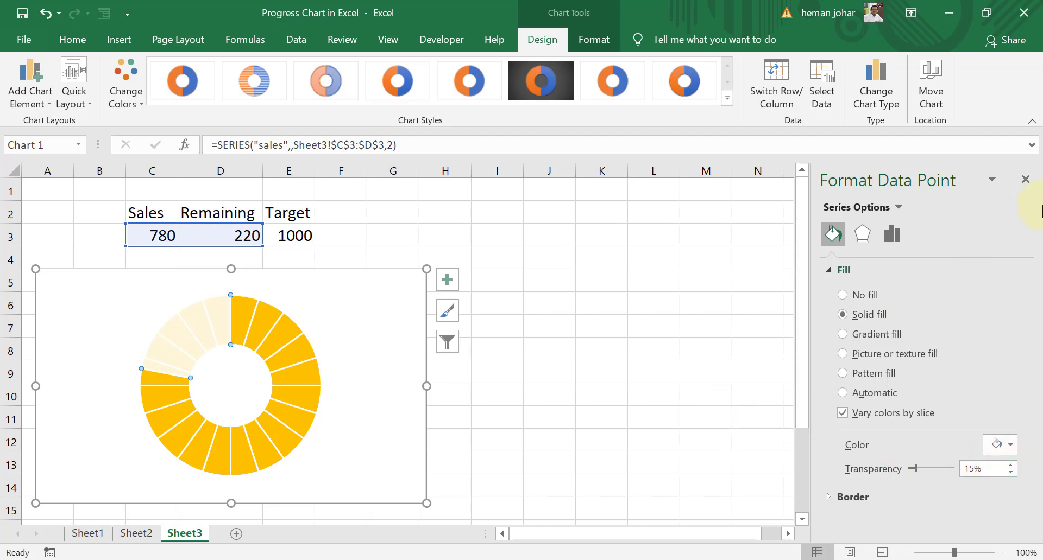
left_click(1031, 182)
left_click(764, 299)
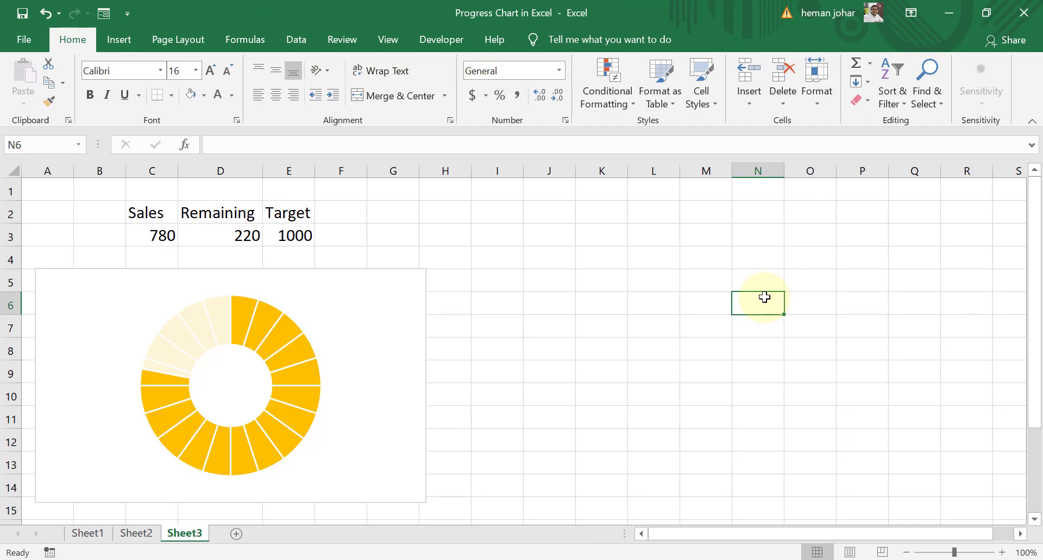
Test the chart by entering Sales values 100, 500 and then 900 in C3.
left_click(159, 228)
type("100")
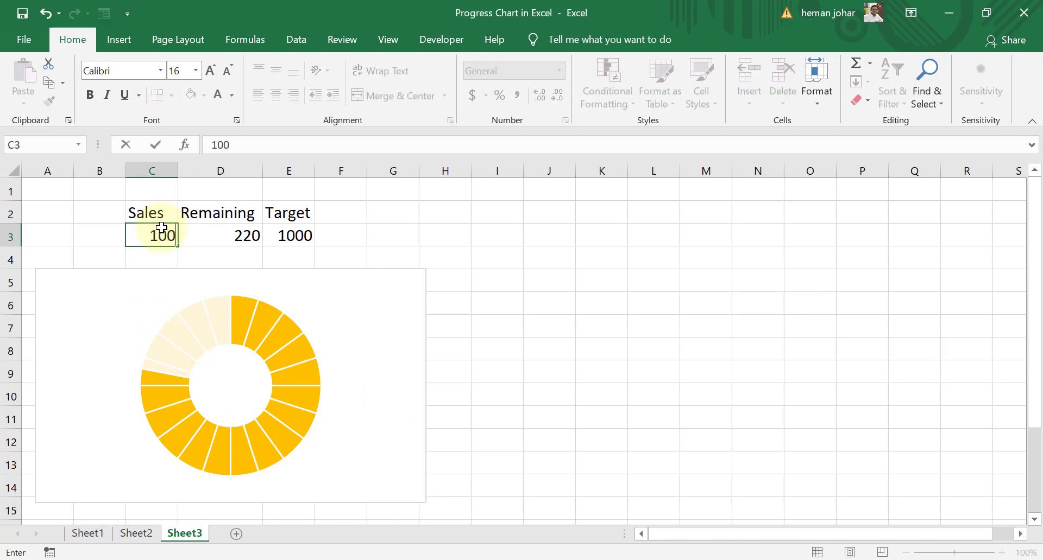
key("Return")
left_click(161, 228)
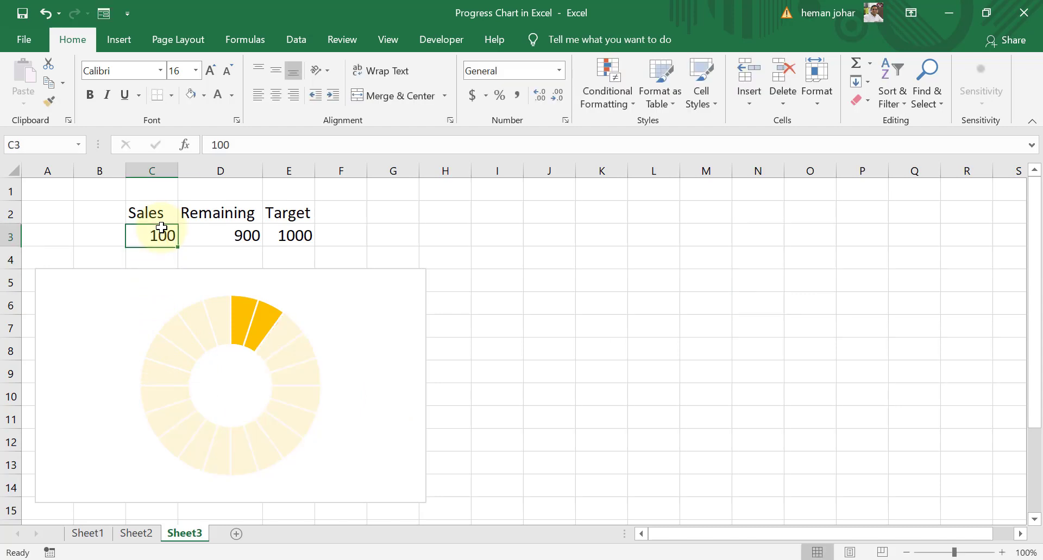
type("500")
key("Return")
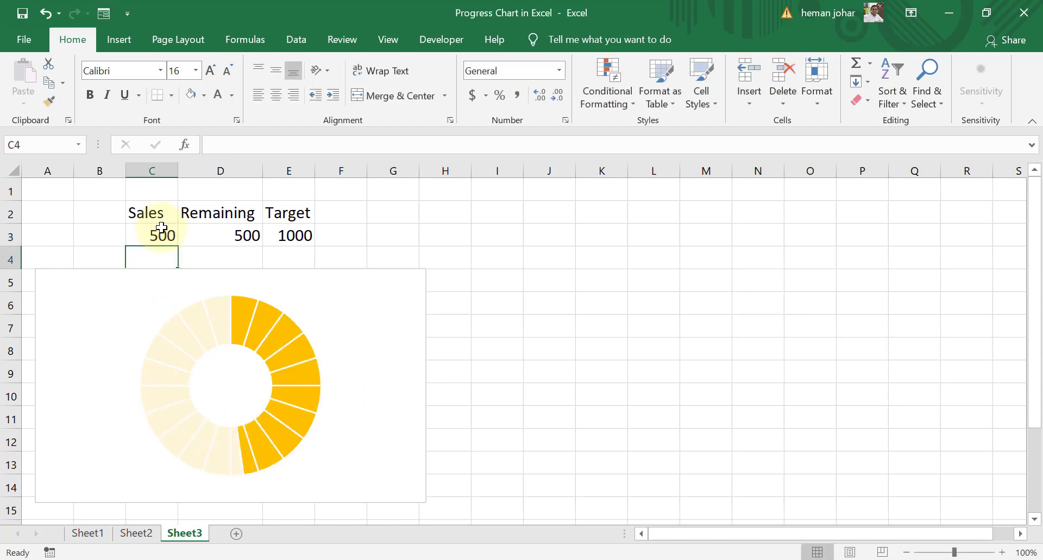
left_click(162, 228)
type("900")
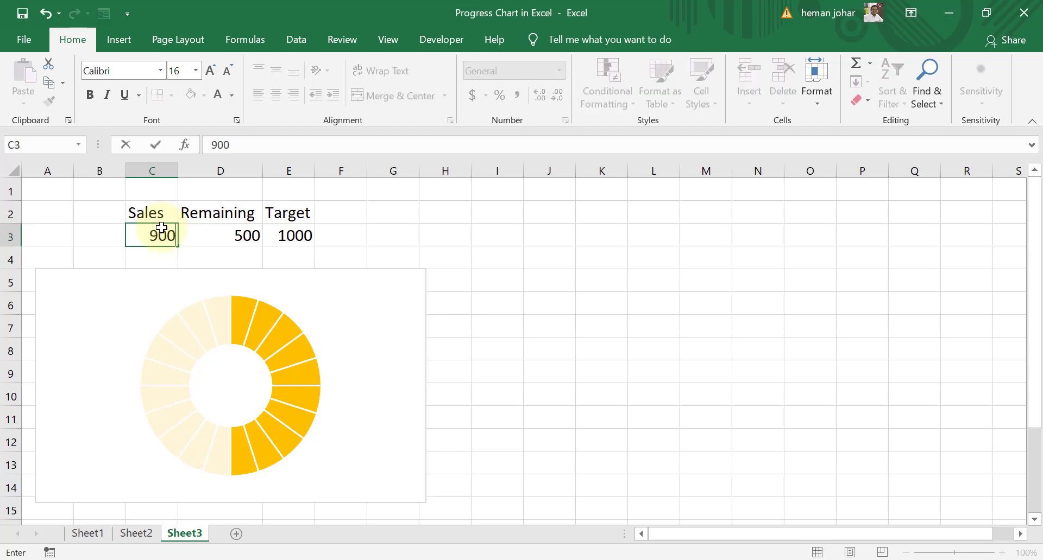
key("Return")
Check the Remaining and Target cells, then view Sheet1's reference progress charts.
left_click(162, 228)
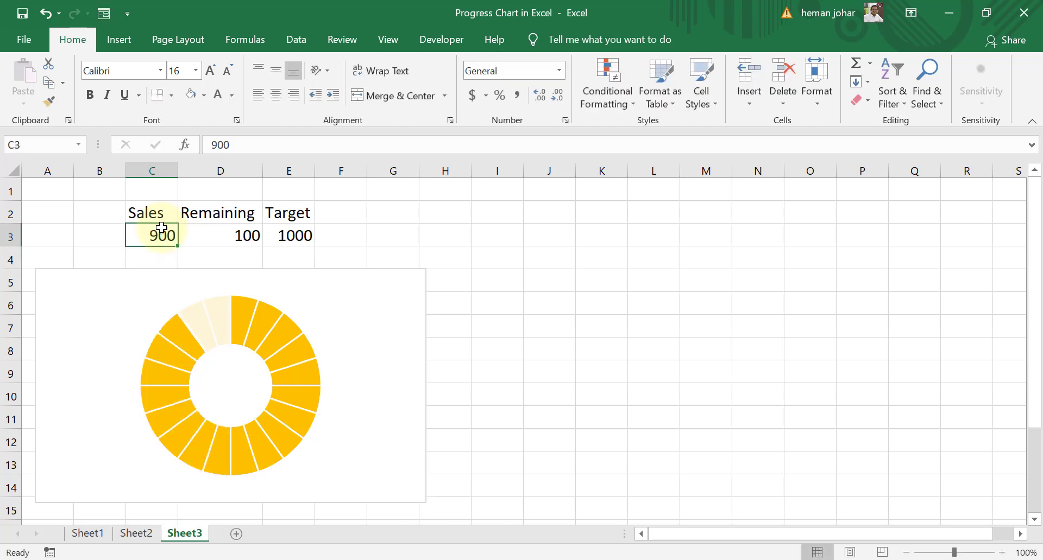
key("Right")
key("Right")
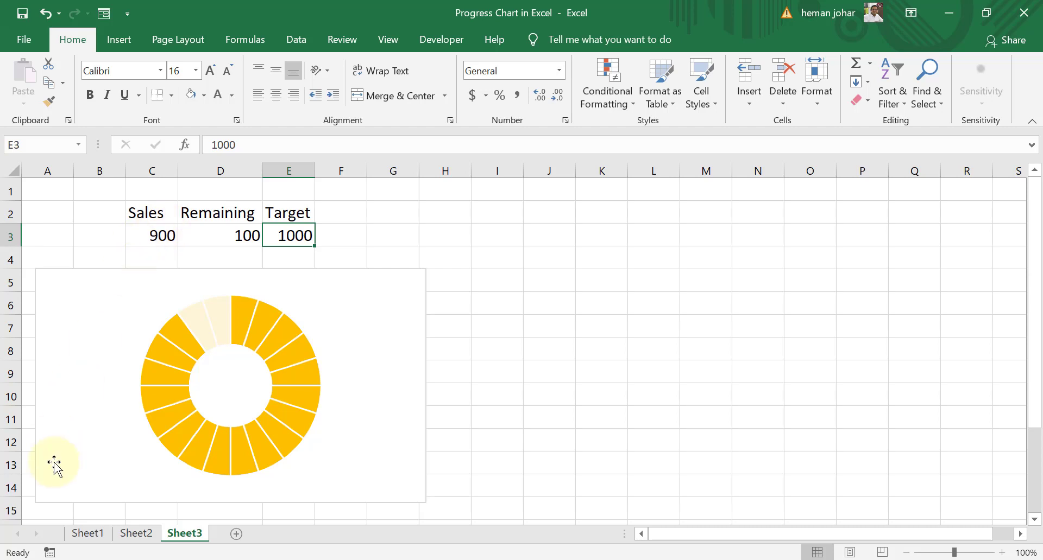
left_click(82, 534)
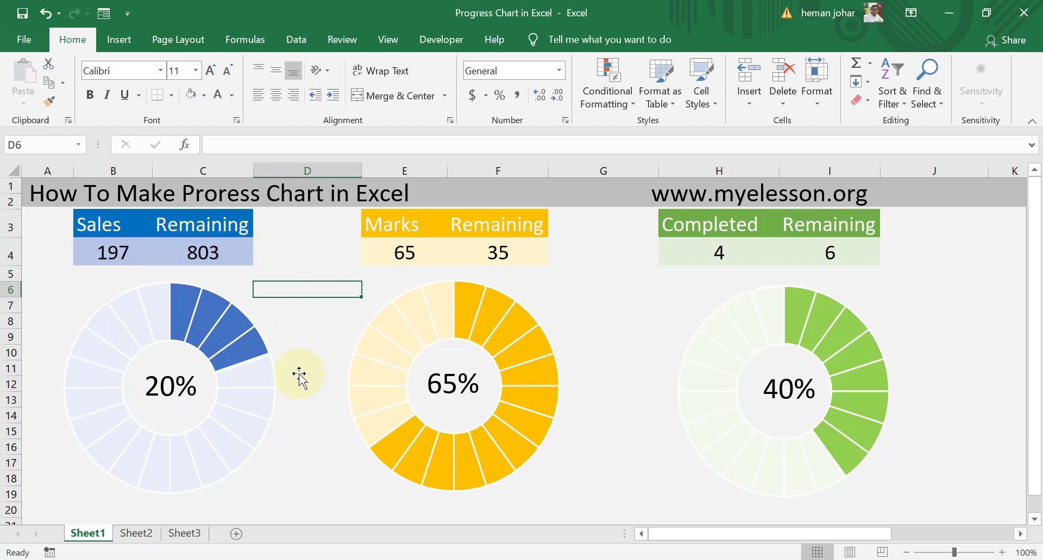
Return to Sheet3 with the Sales, Remaining and Target table and doughnut chart.
left_click(190, 533)
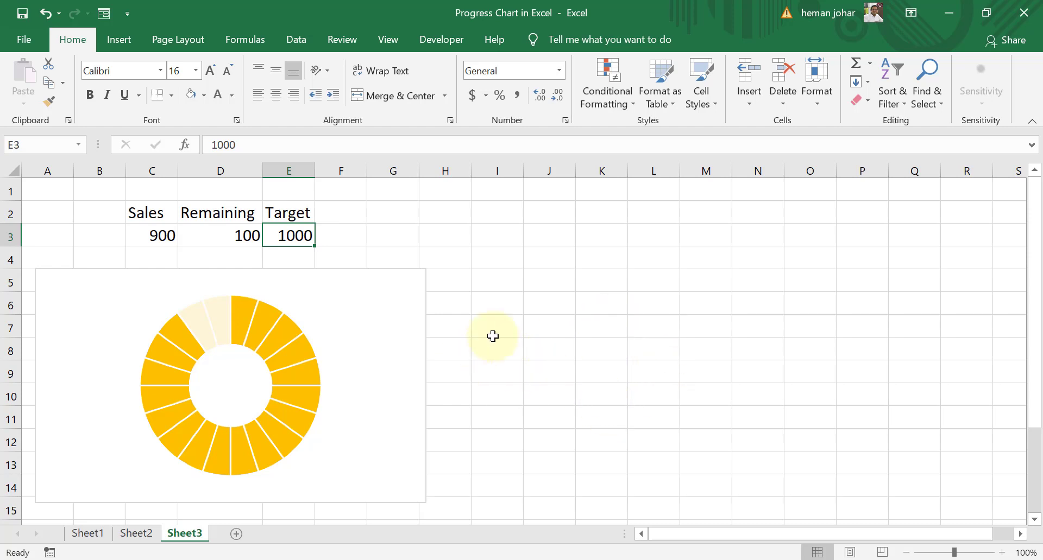
Set Chart 1's Shape Fill to No Fill and its Shape Outline to No Outline.
left_click(365, 297)
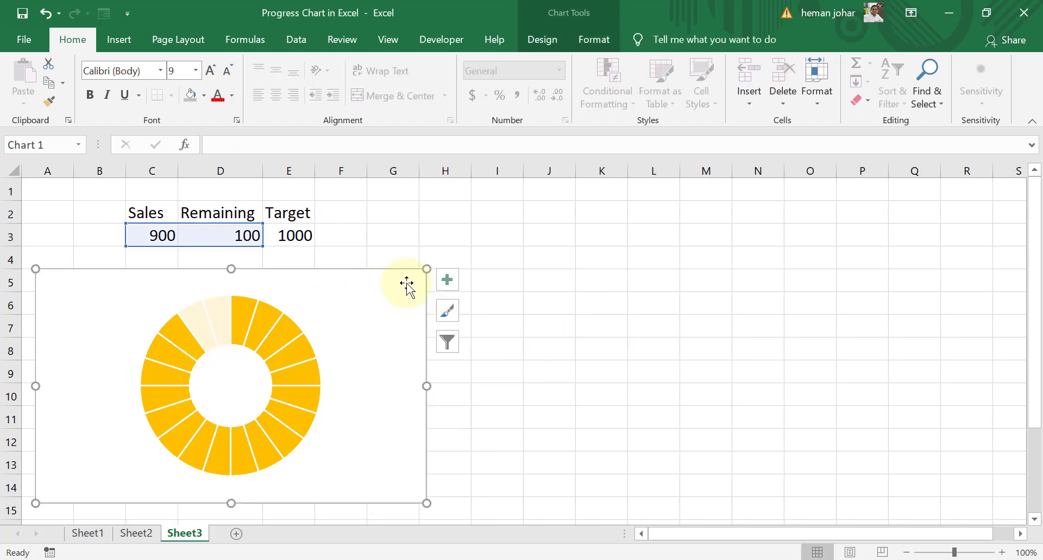
left_click(539, 41)
left_click(594, 39)
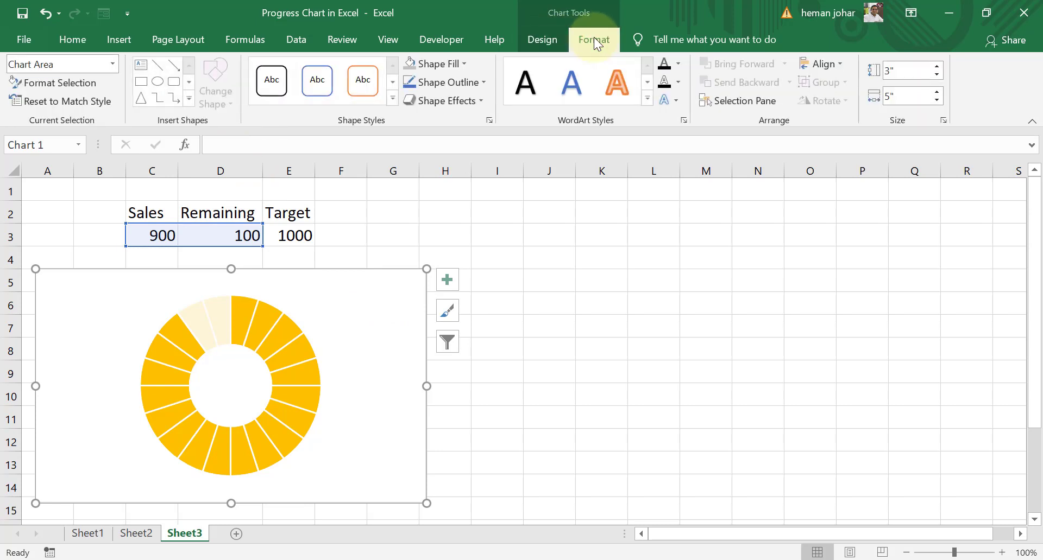
left_click(463, 64)
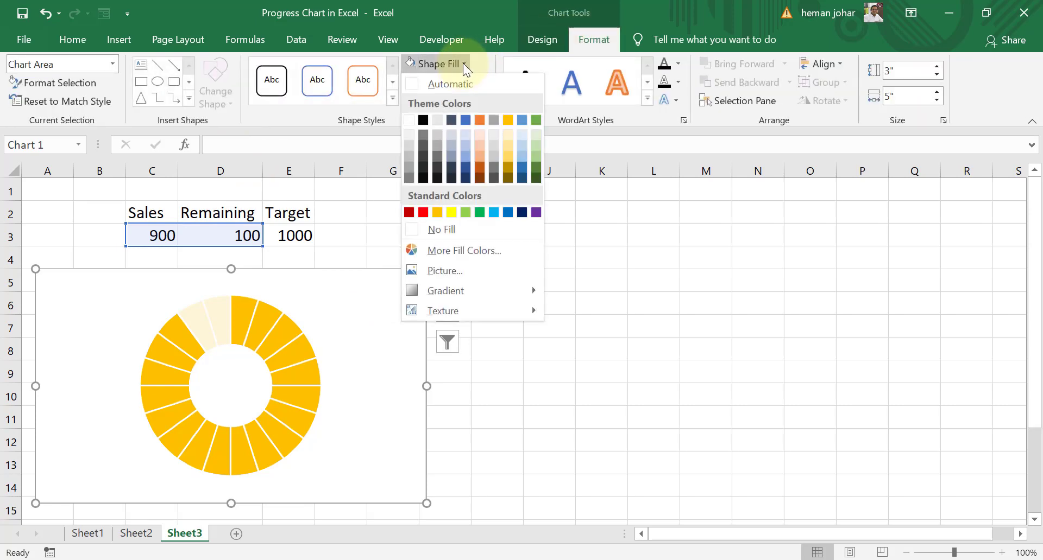
left_click(418, 228)
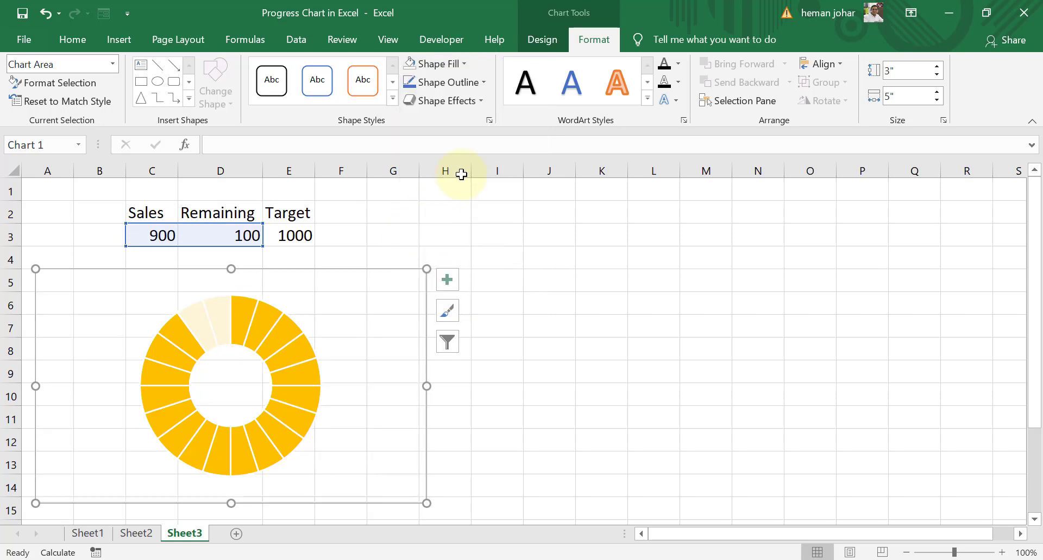
left_click(483, 81)
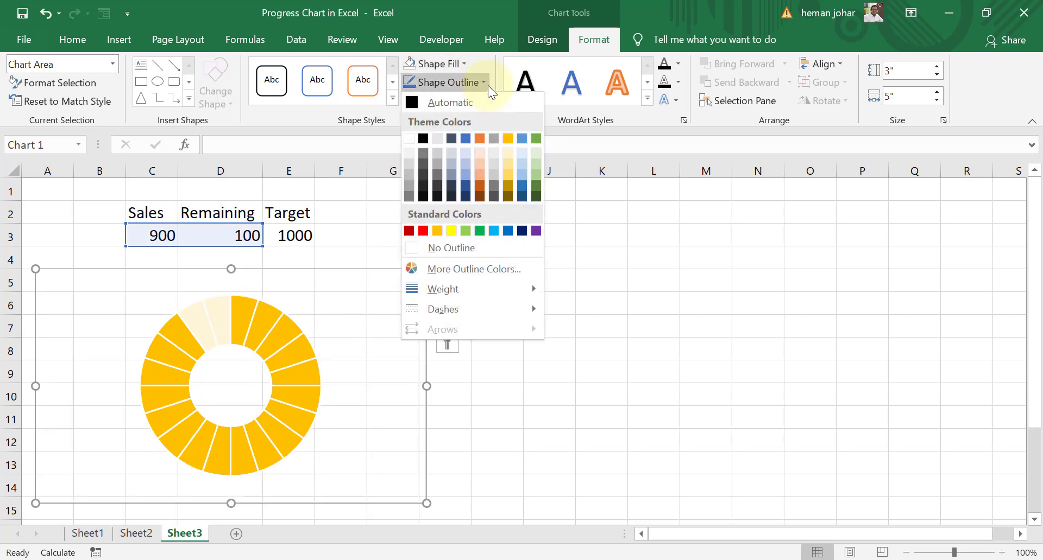
left_click(446, 247)
left_click(507, 326)
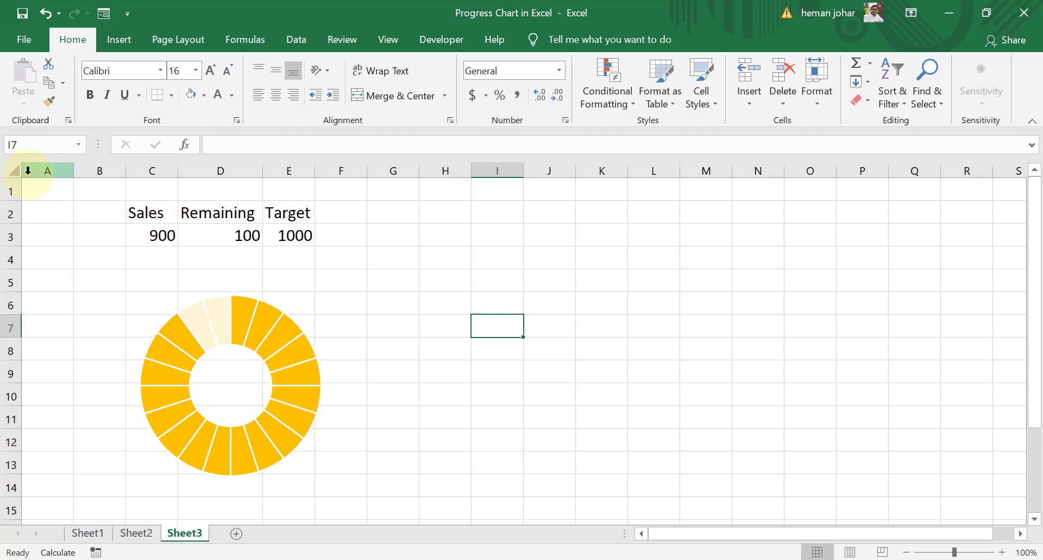
Hide Sheet3's gridlines and shade every cell light grey.
left_click(12, 171)
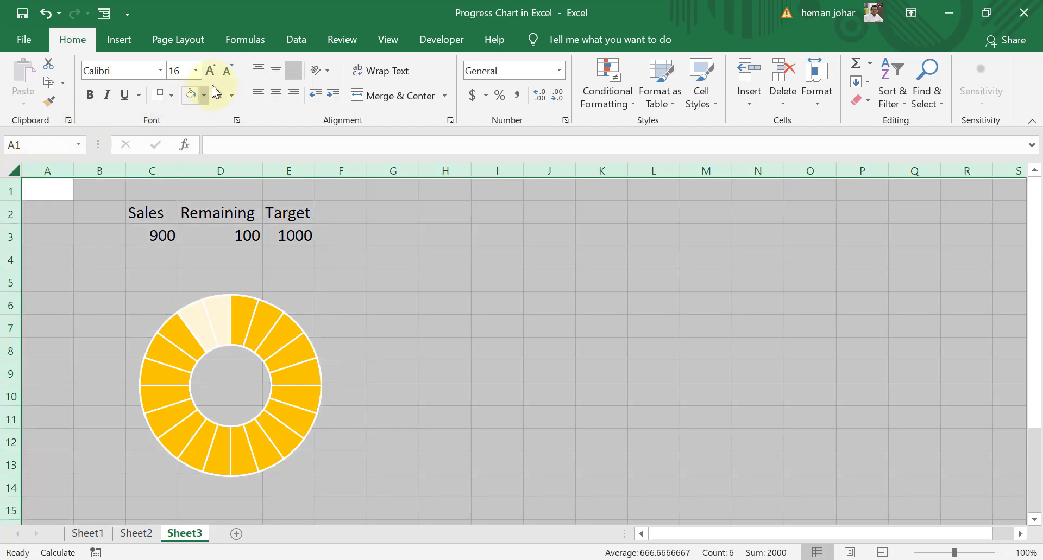
left_click(385, 39)
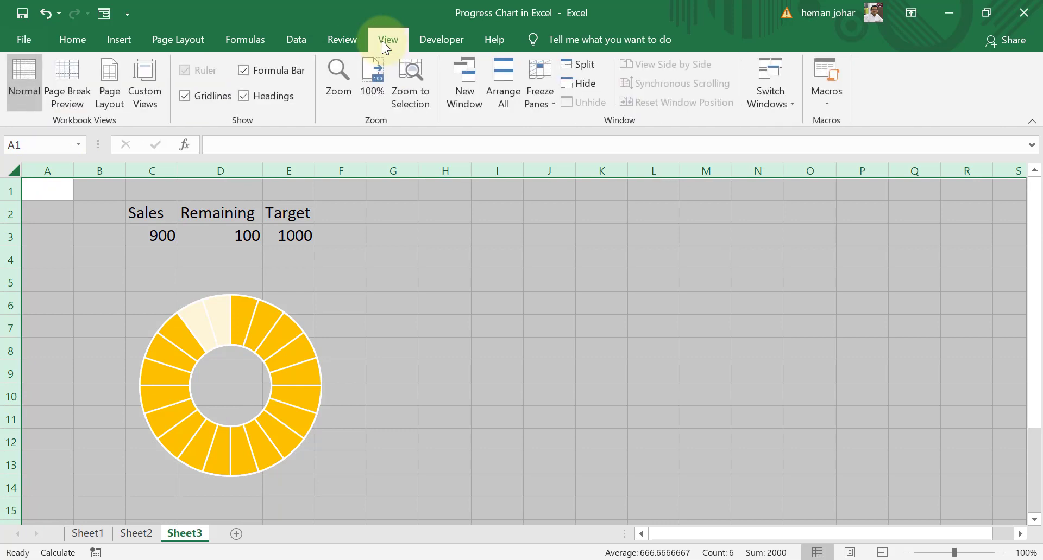
left_click(184, 95)
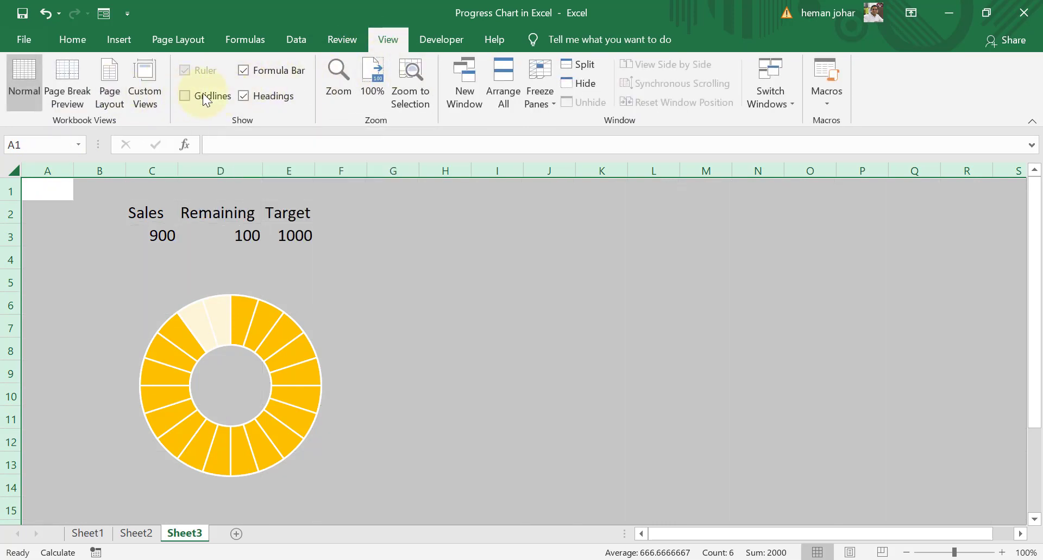
left_click(73, 42)
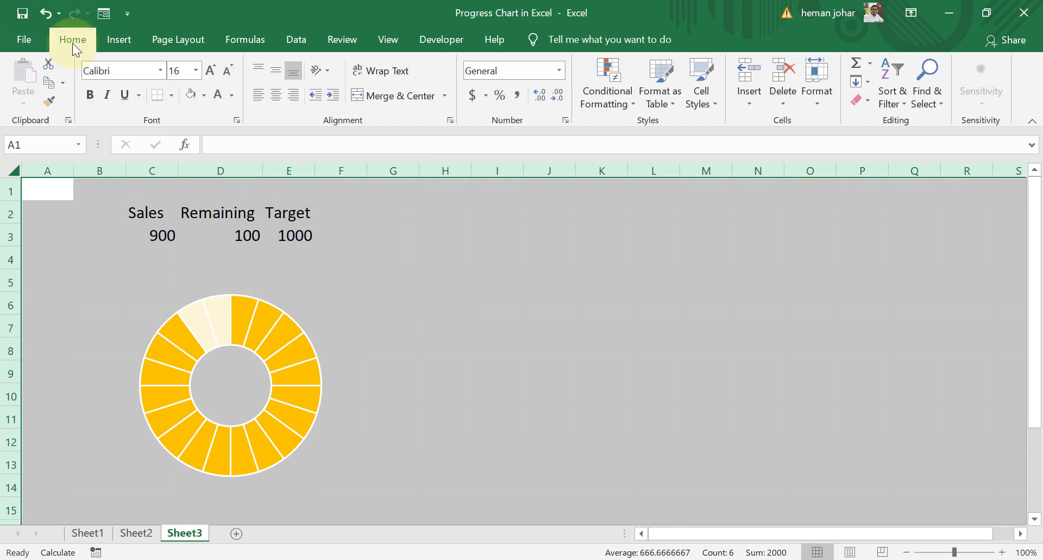
left_click(204, 95)
left_click(189, 147)
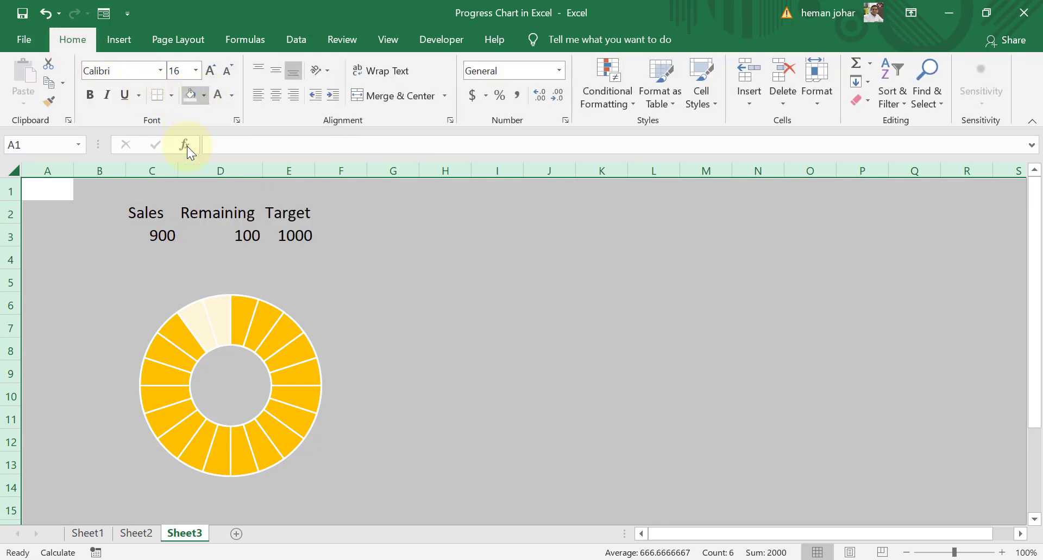
left_click(509, 335)
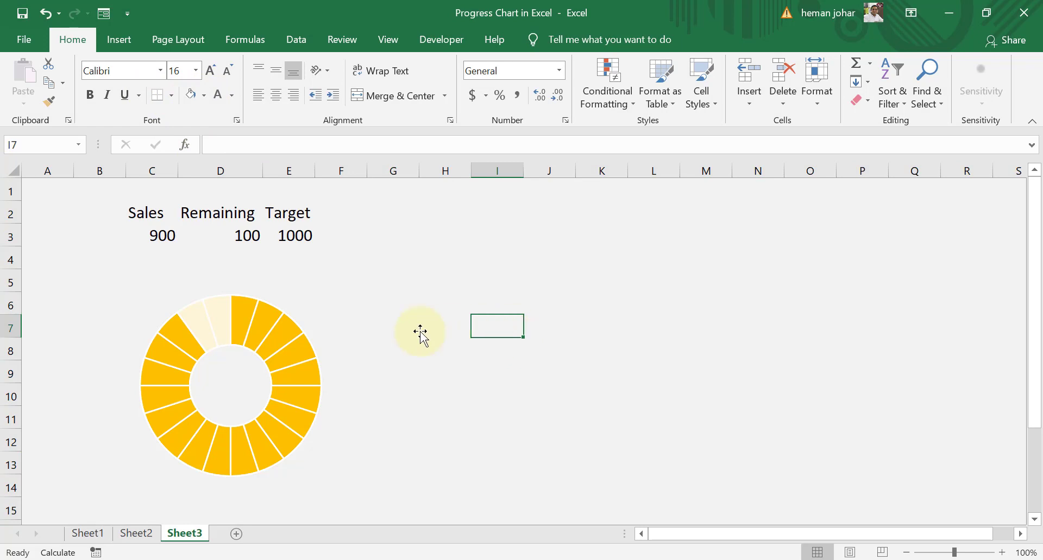
Hide the Target column E and select the Sales and Remaining headings in C2:D2.
left_click(293, 171)
right_click(293, 171)
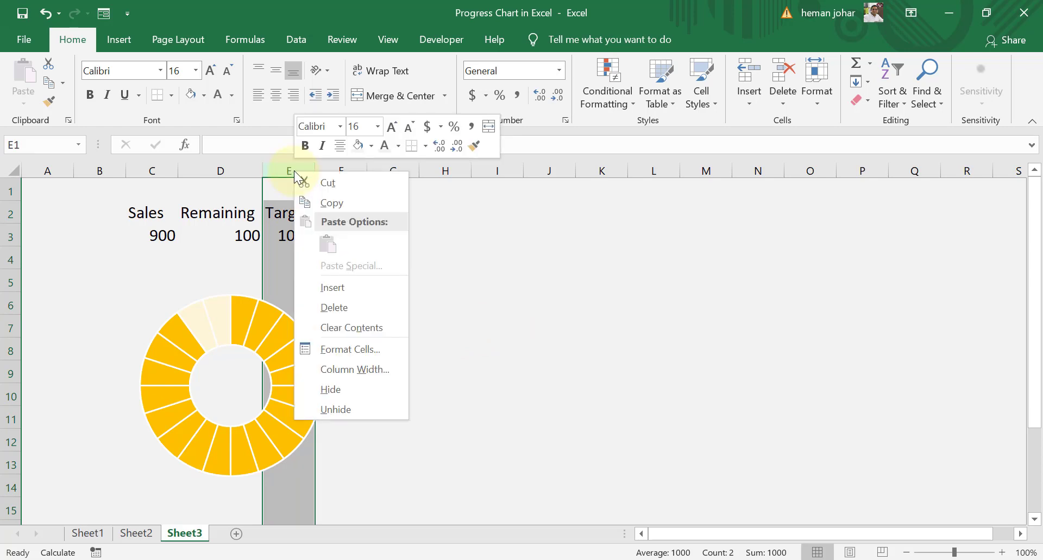
left_click(330, 388)
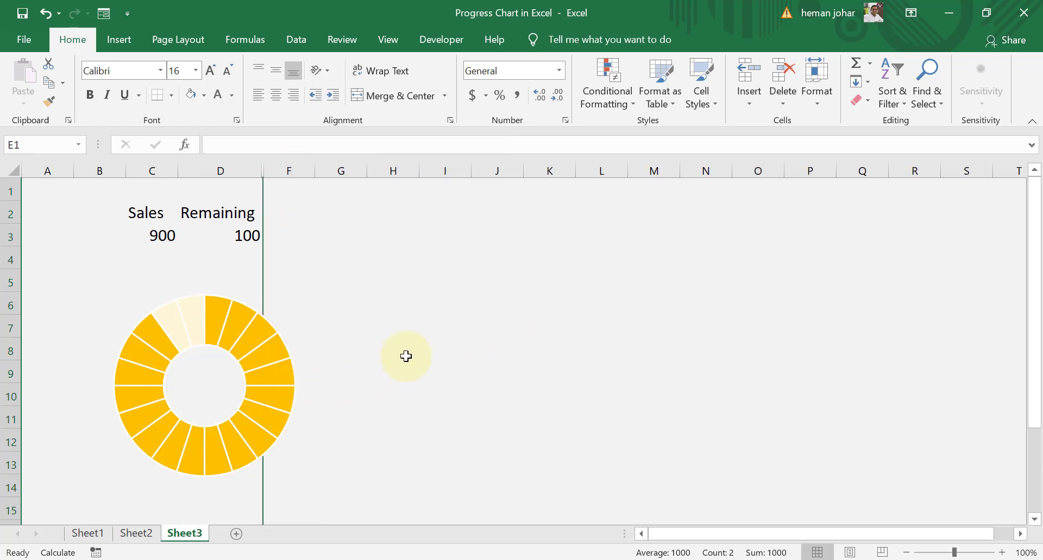
left_click(405, 349)
left_click_drag(163, 215, 210, 212)
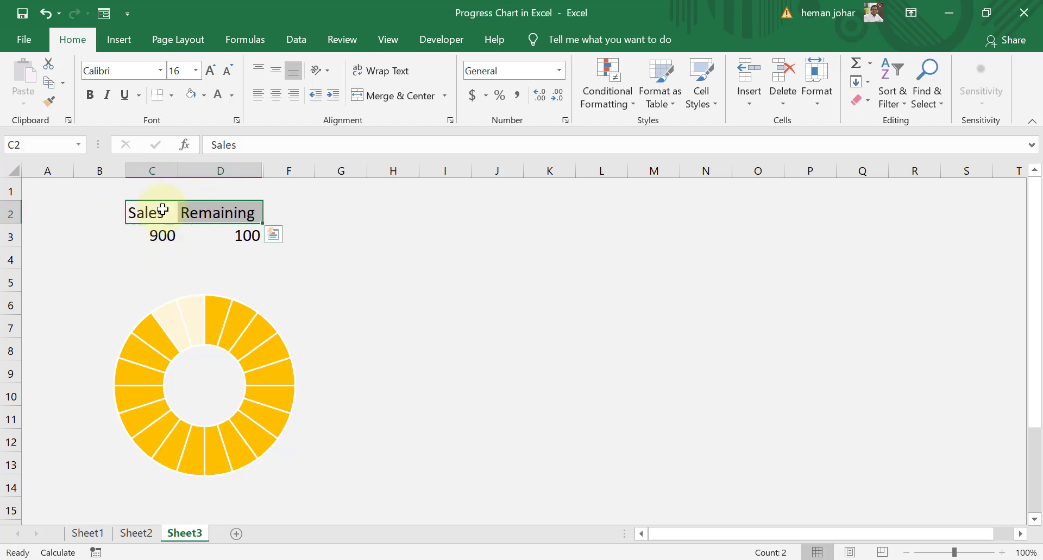
Fill the C2:D2 headings gold and the C3:D3 values light gold.
left_click(204, 98)
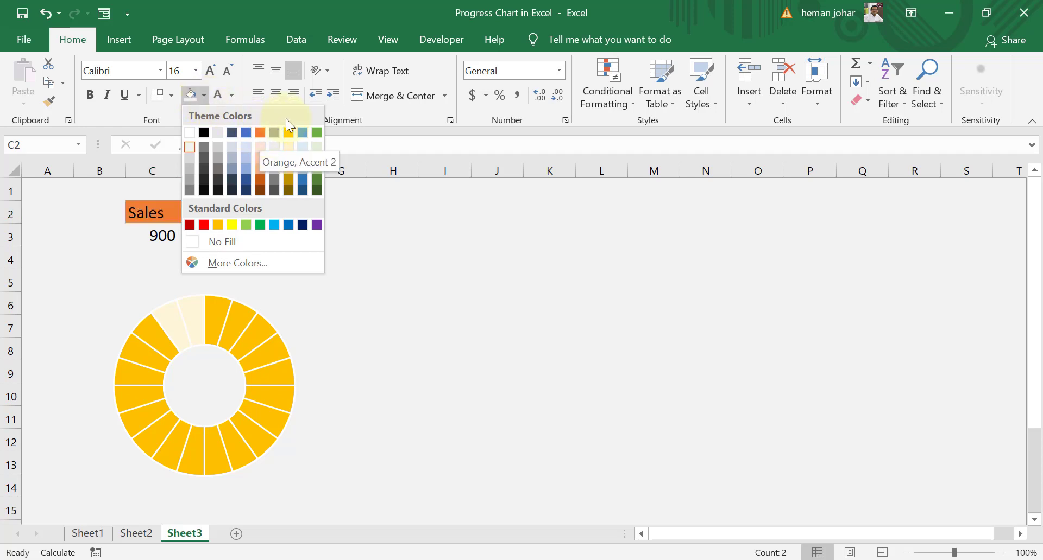
left_click(288, 132)
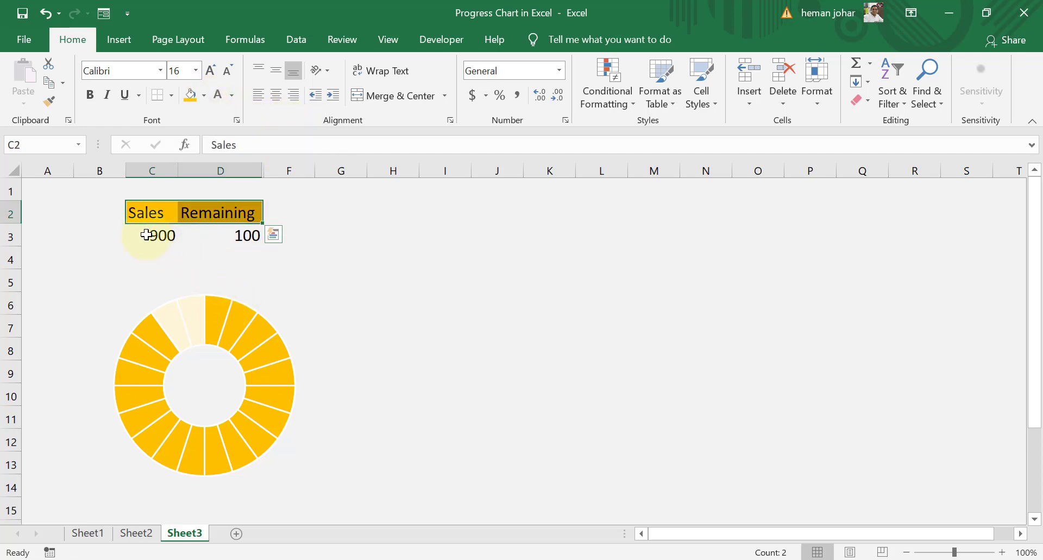
left_click_drag(144, 235, 231, 238)
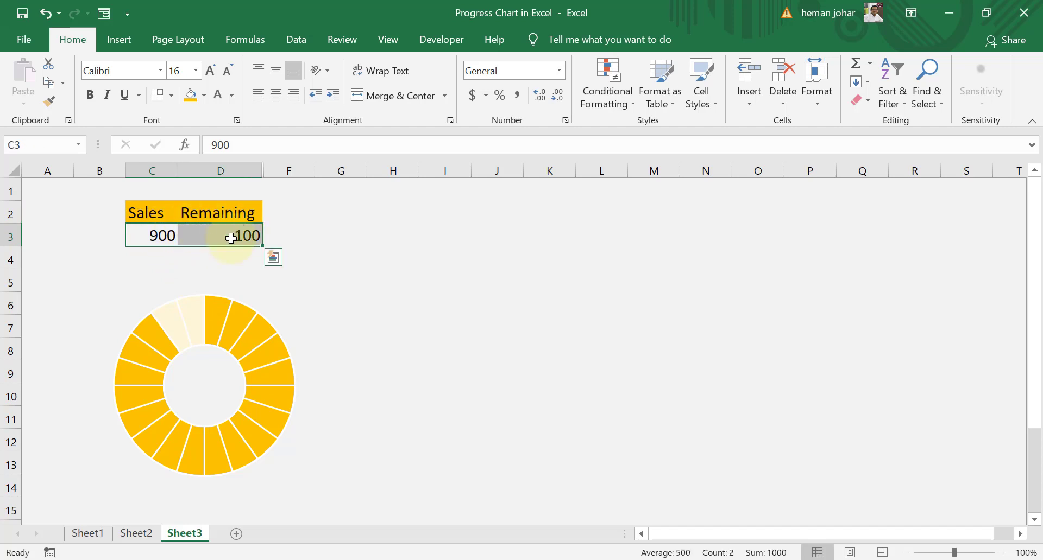
left_click(204, 95)
left_click(287, 146)
Enlarge the text in rows 2 and 3 to 20 point.
left_click_drag(11, 213, 12, 234)
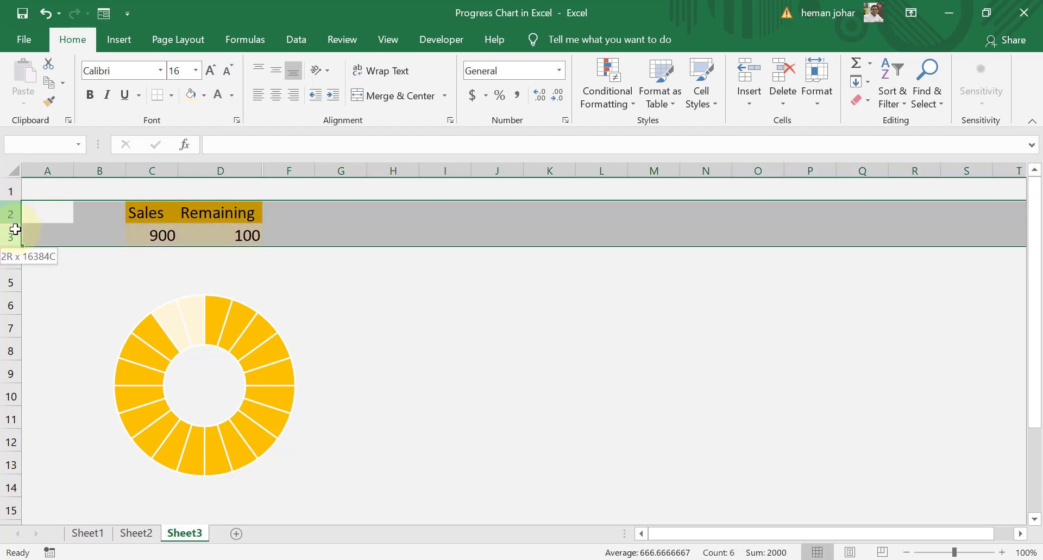
left_click(211, 71)
left_click(211, 71)
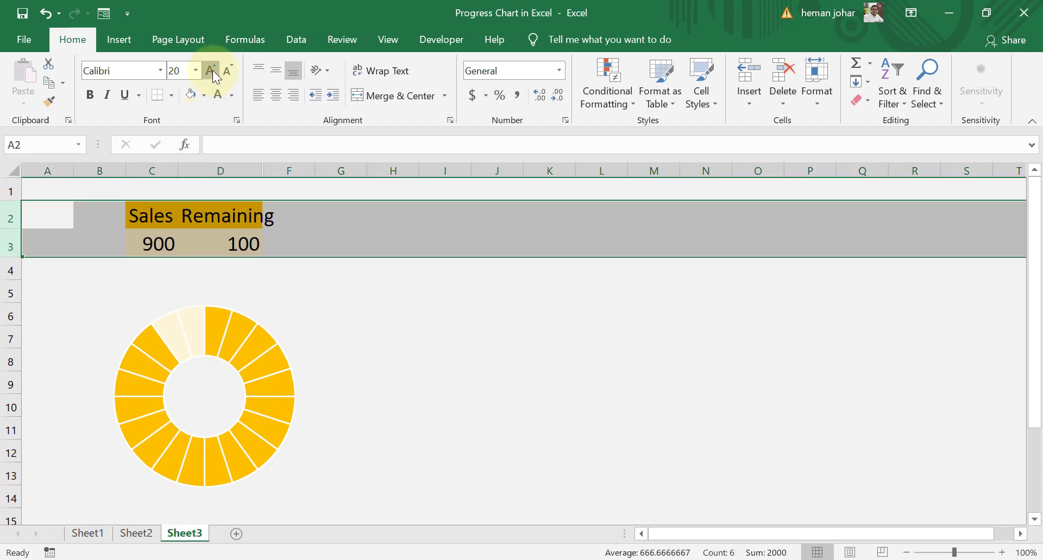
left_click(211, 70)
left_click(212, 70)
Widen column C, AutoFit column D, and move the chart slightly up and left.
left_click(324, 337)
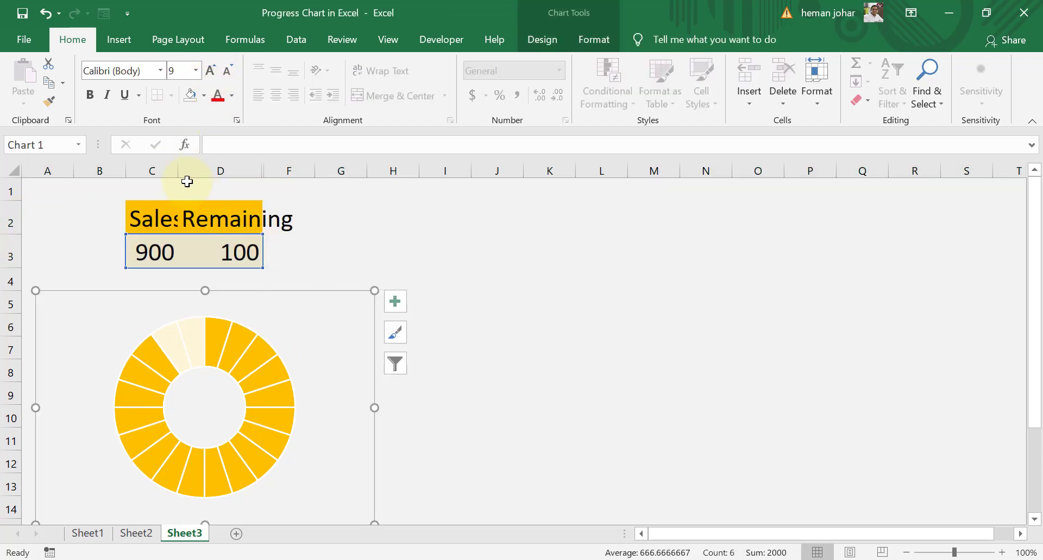
left_click_drag(177, 171, 188, 171)
left_click_drag(276, 171, 272, 170)
double_click(273, 170)
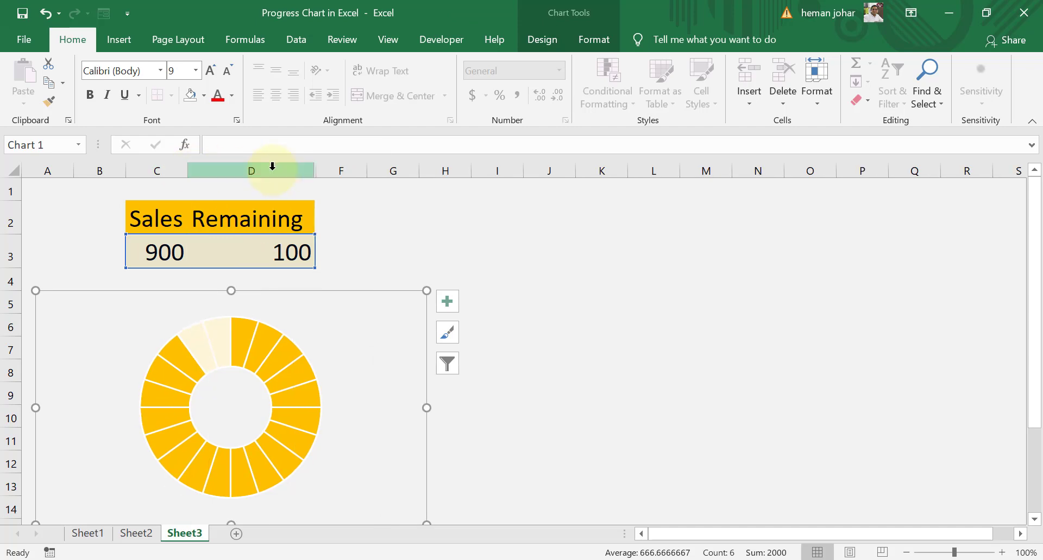
left_click(497, 327)
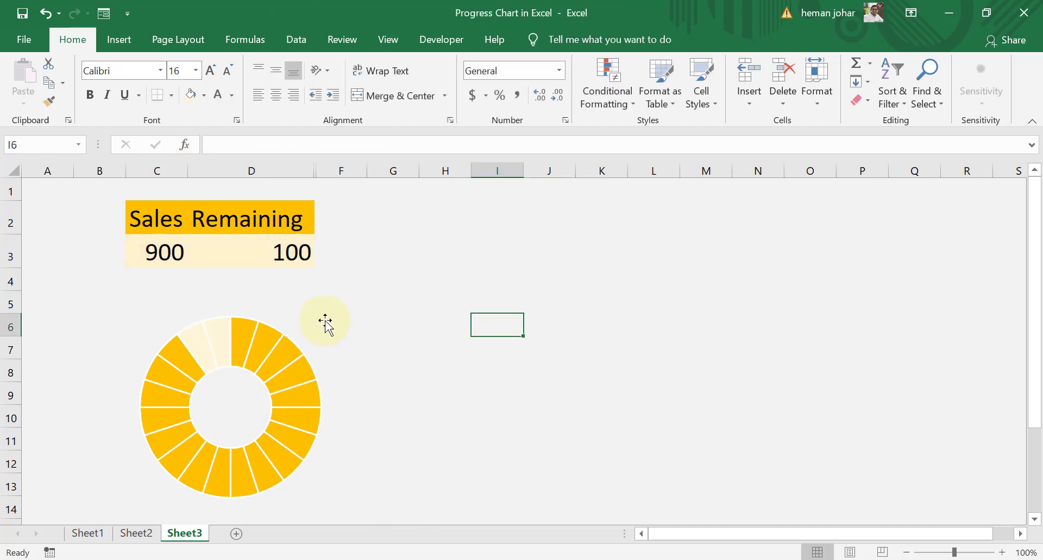
left_click_drag(318, 324, 293, 298)
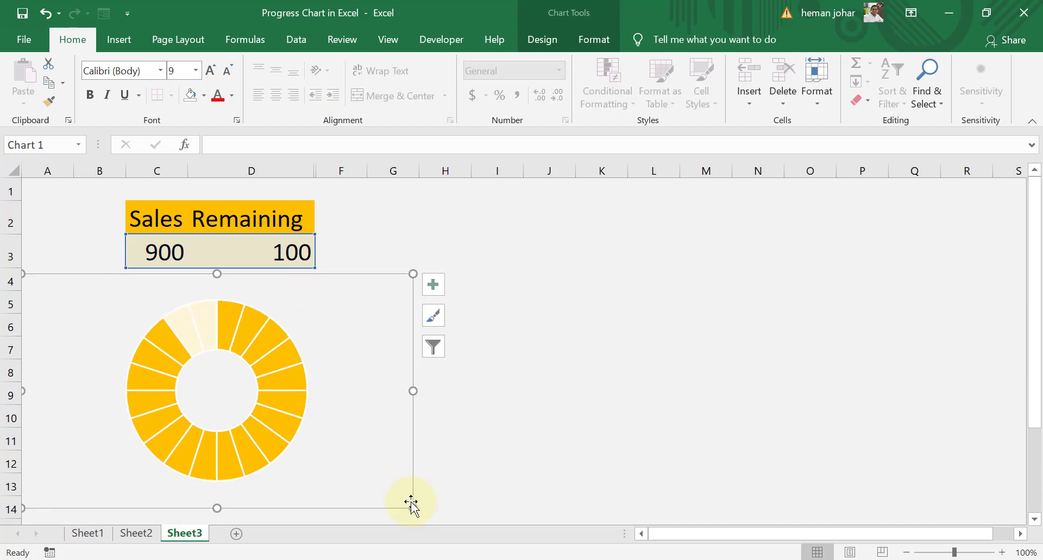
Narrow the chart frame and align it beneath the Sales and Remaining table.
left_click_drag(413, 391, 350, 391)
left_click_drag(290, 306, 319, 305)
left_click(491, 405)
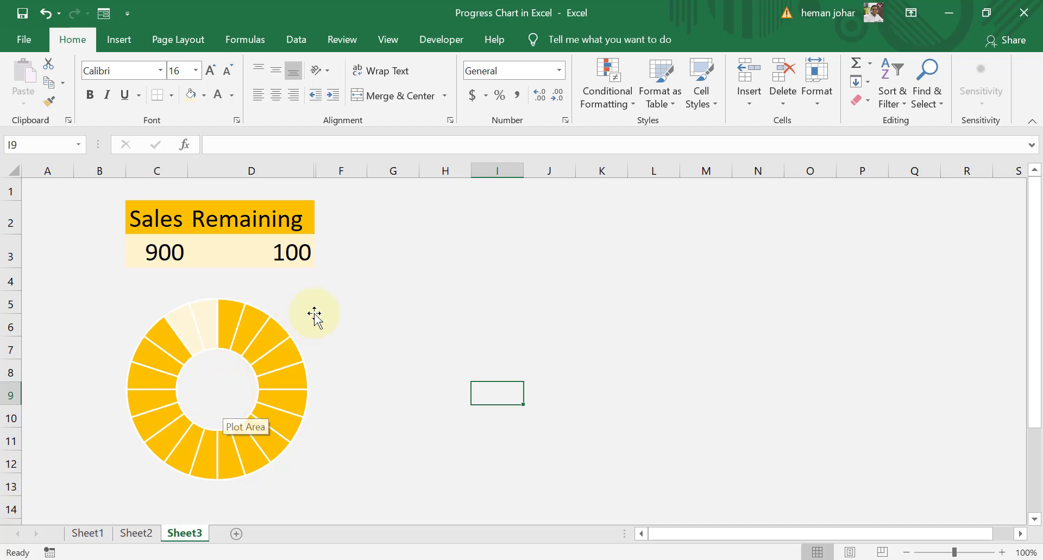
left_click(344, 252)
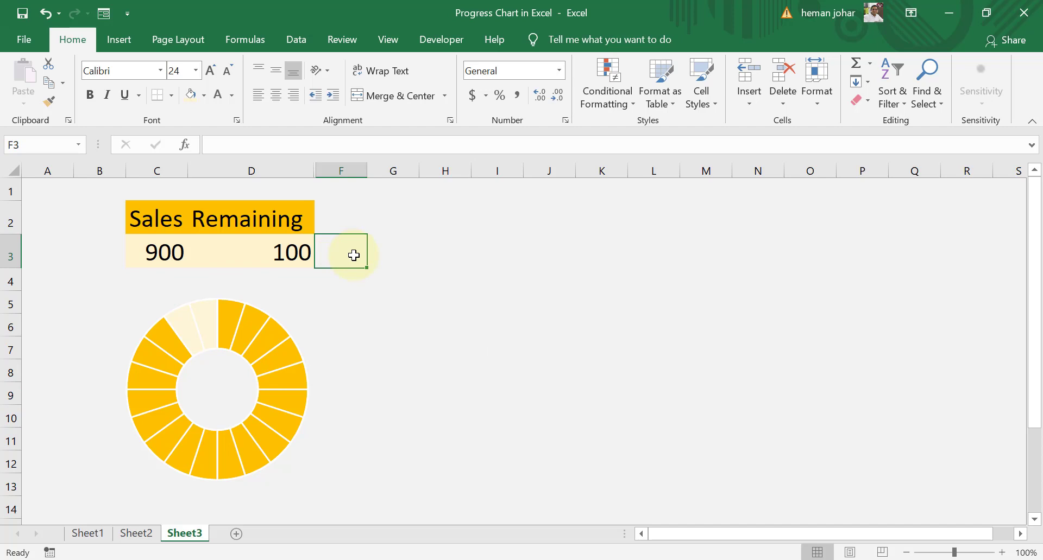
Enter the formula =900/SUM(C3:D3) in cell F3.
type("=")
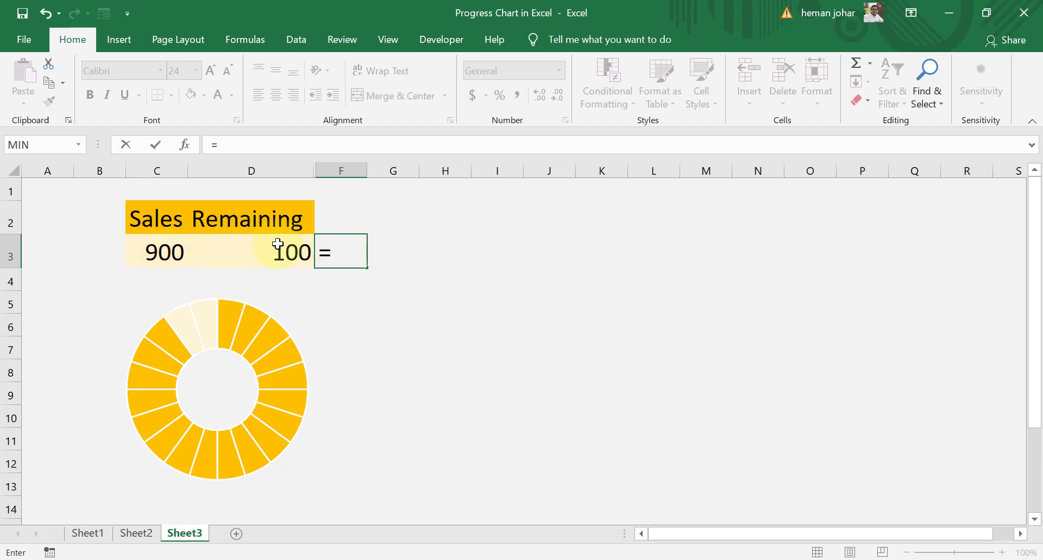
type("900")
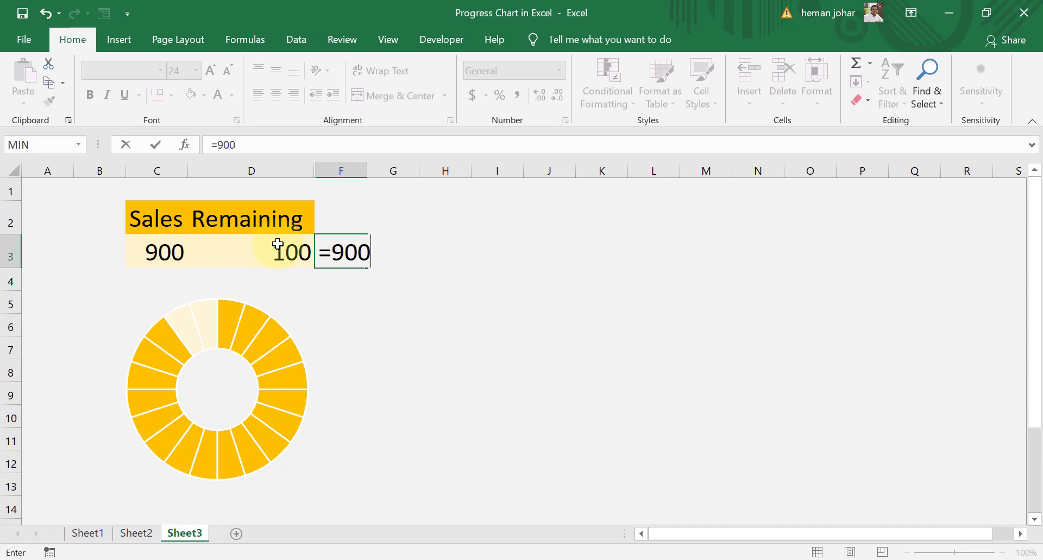
type("/sum")
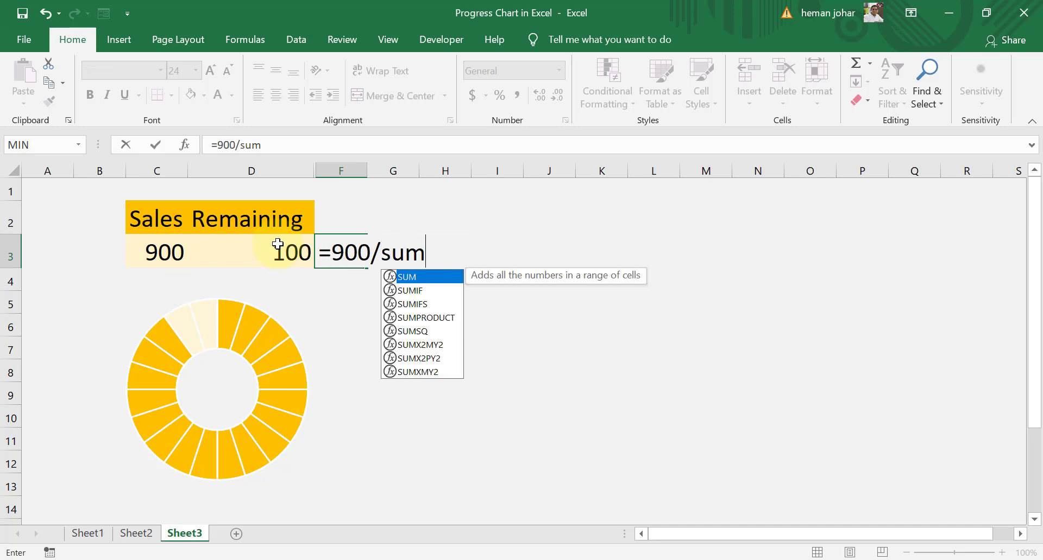
key("Tab")
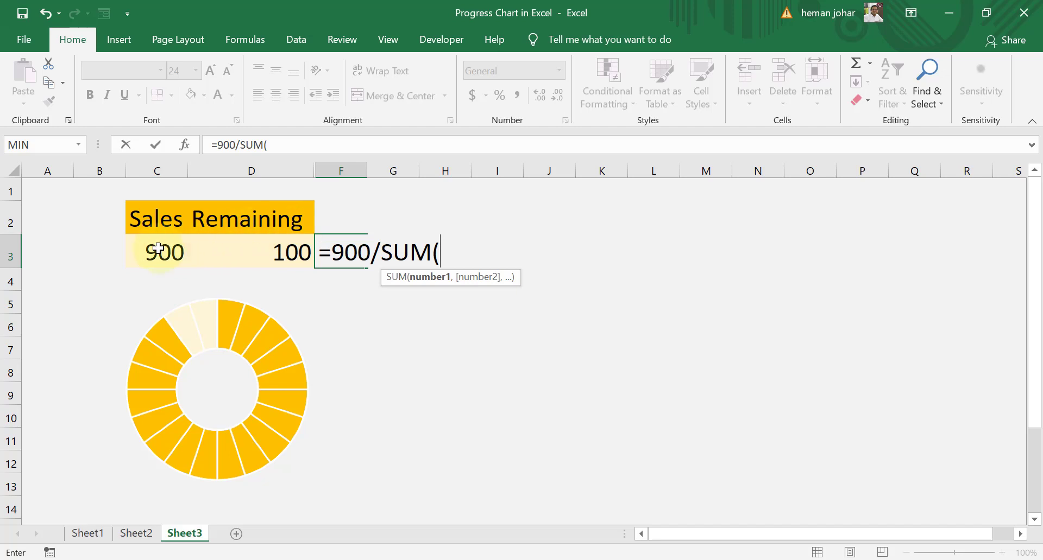
left_click_drag(158, 256, 230, 250)
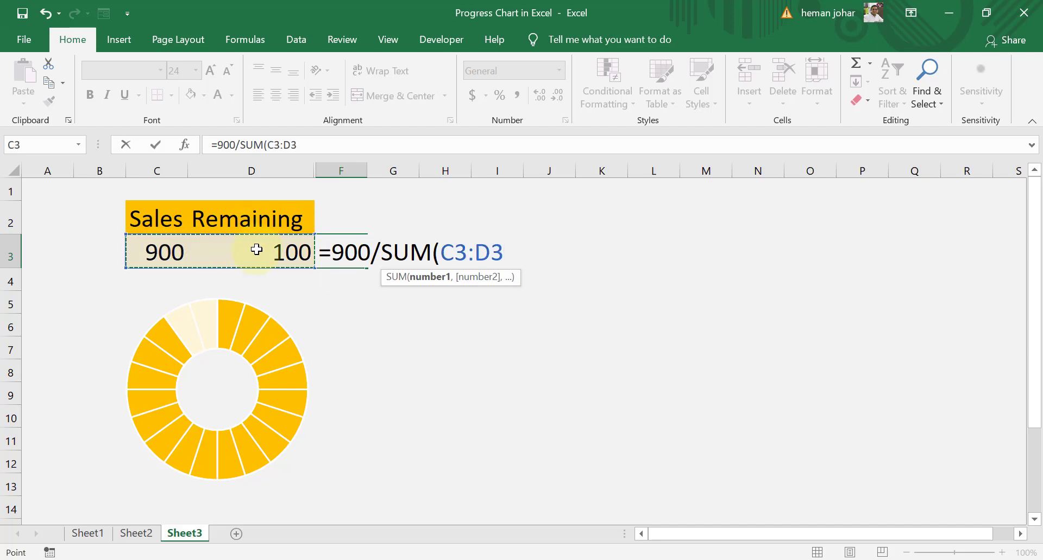
type(")")
key("Return")
key("Up")
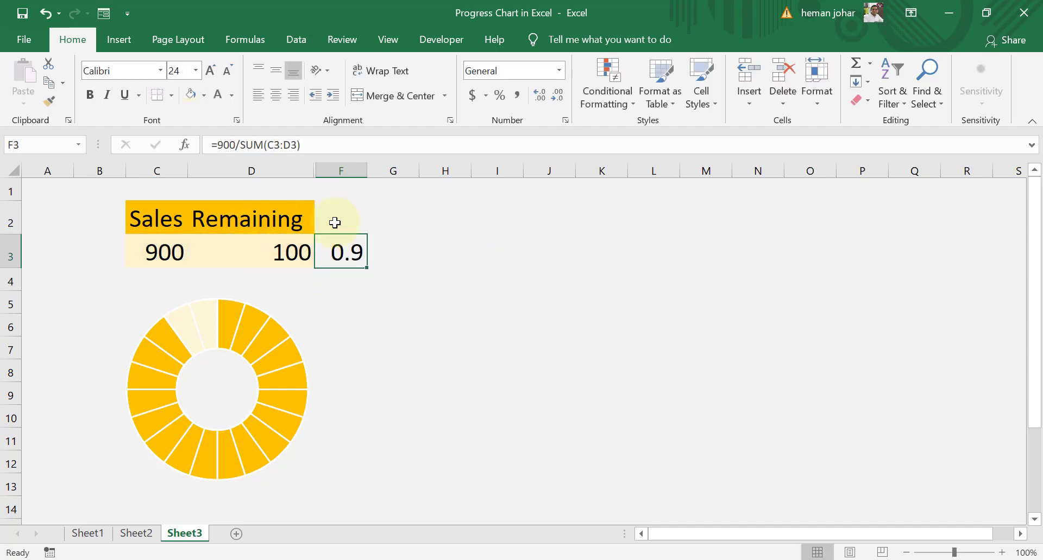
Format F3 as a percentage (90%) and hide it with the light background font colour.
left_click(499, 96)
left_click(446, 301)
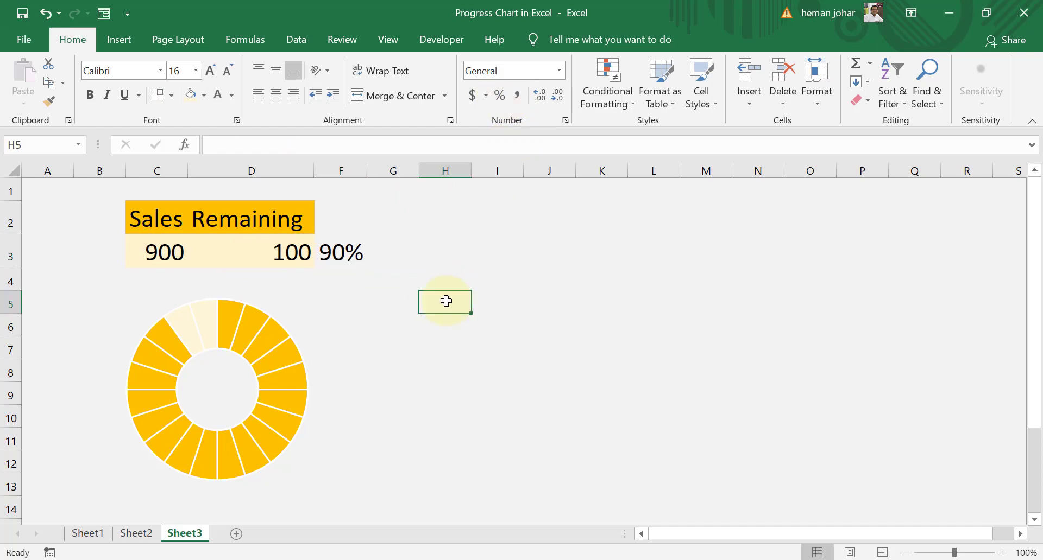
left_click(349, 251)
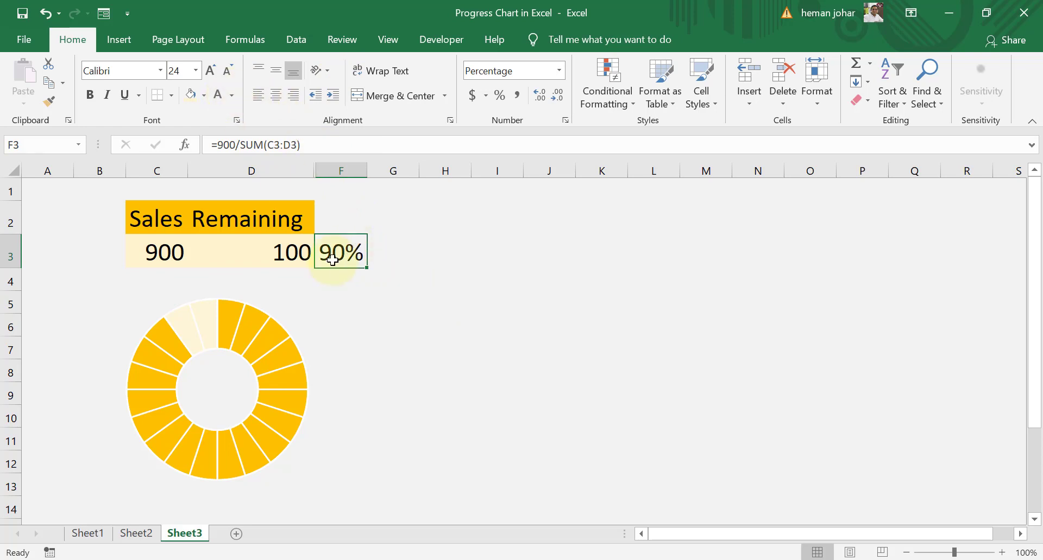
left_click(233, 95)
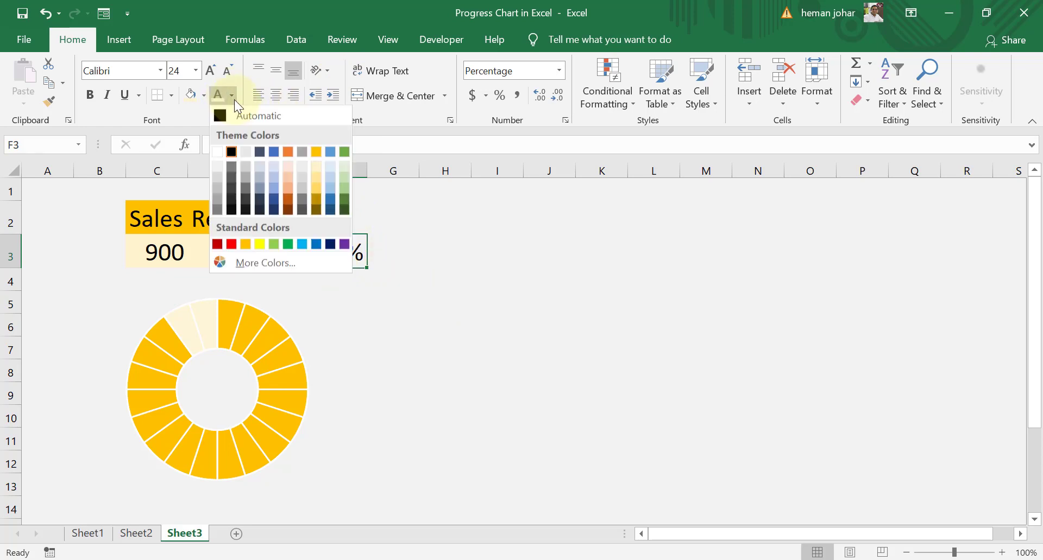
left_click(216, 166)
left_click(415, 324)
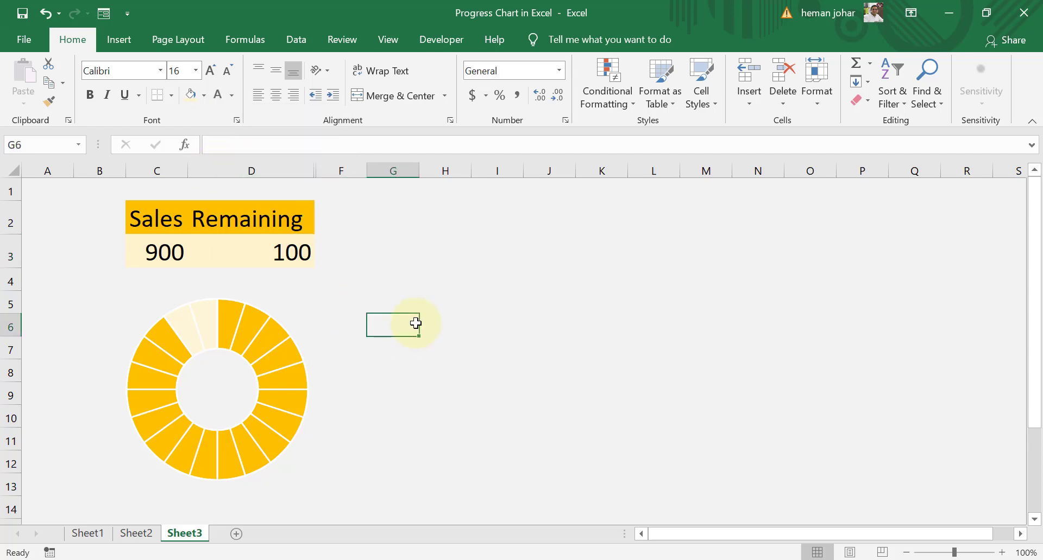
left_click(342, 252)
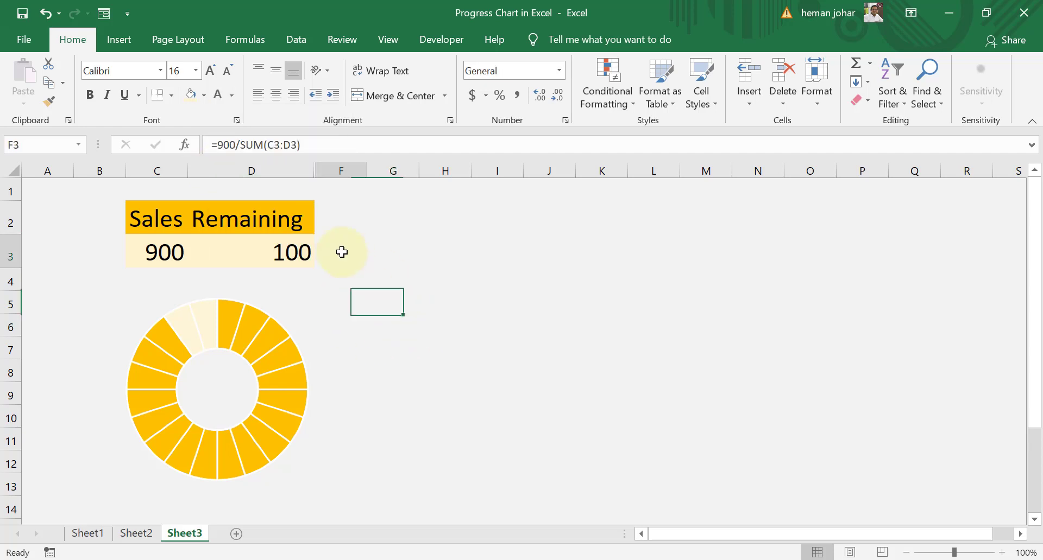
left_click(392, 371)
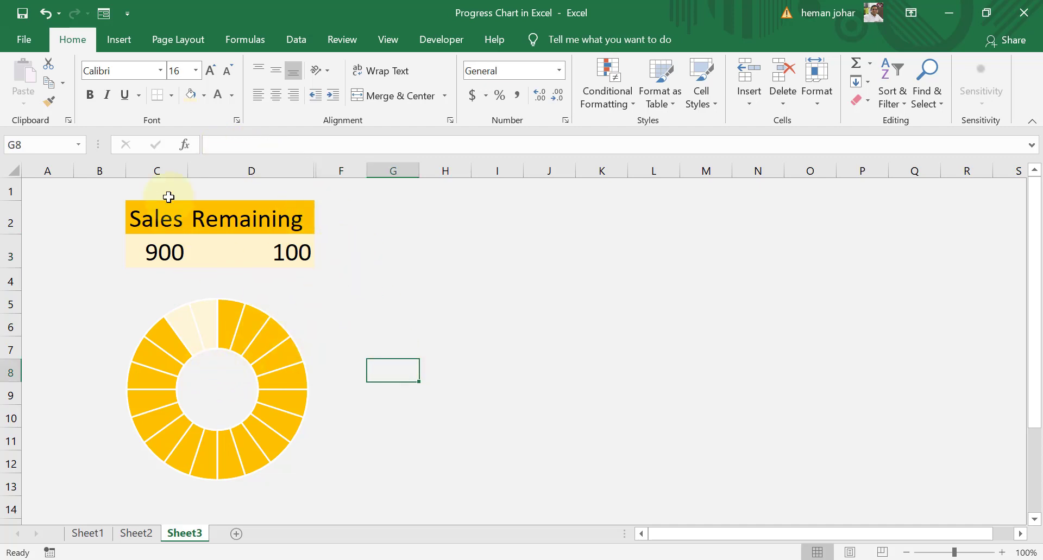
Draw a text box in the doughnut hole and link it to cell F3.
left_click(106, 40)
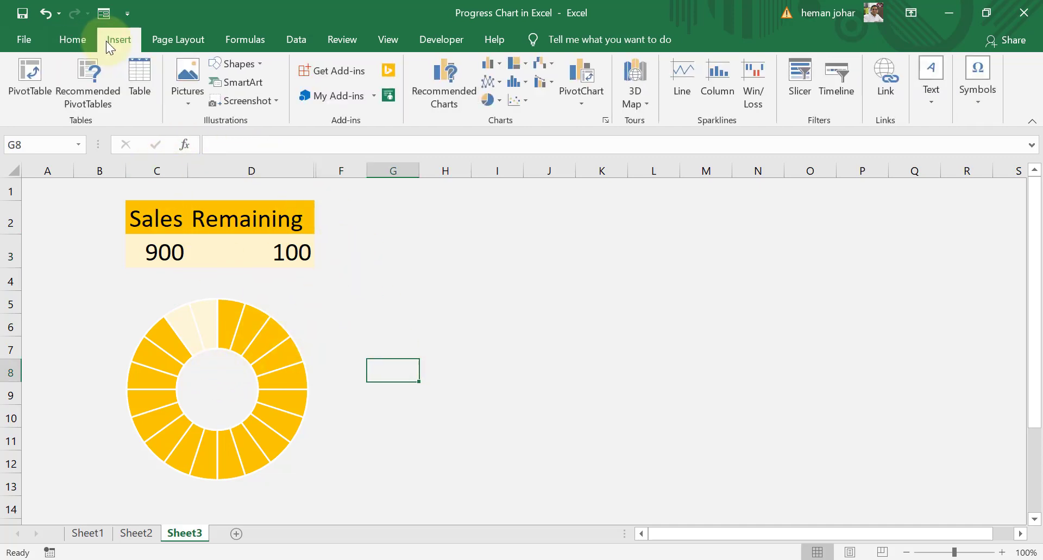
left_click(937, 70)
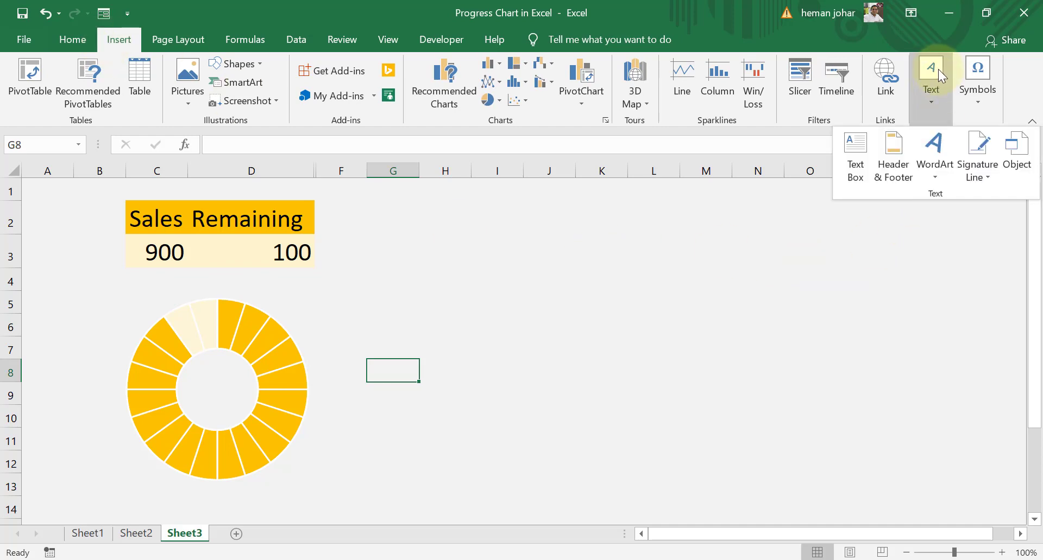
left_click(855, 150)
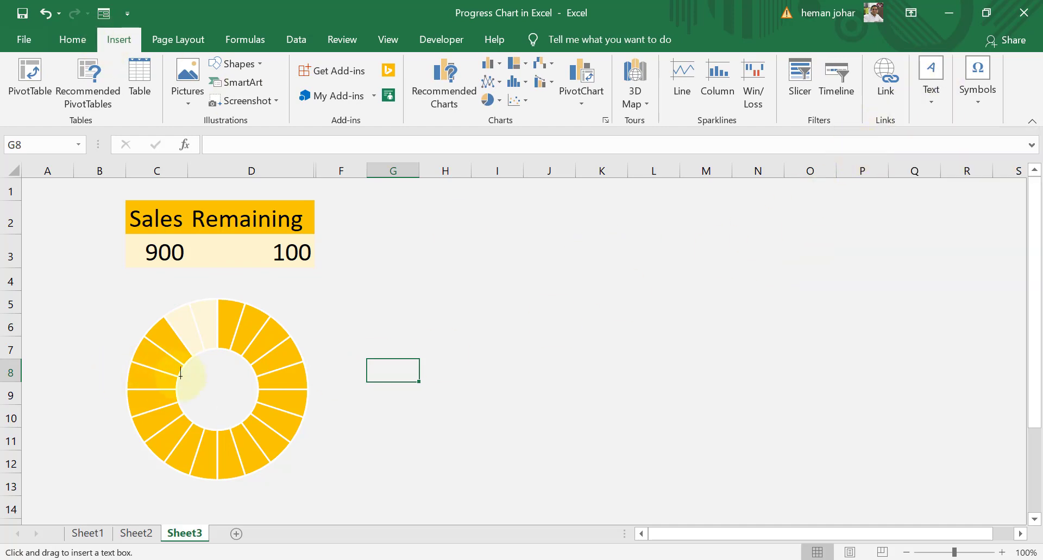
mouse_move(186, 372)
left_mouse_down()
mouse_move(205, 411)
mouse_move(255, 408)
left_mouse_up()
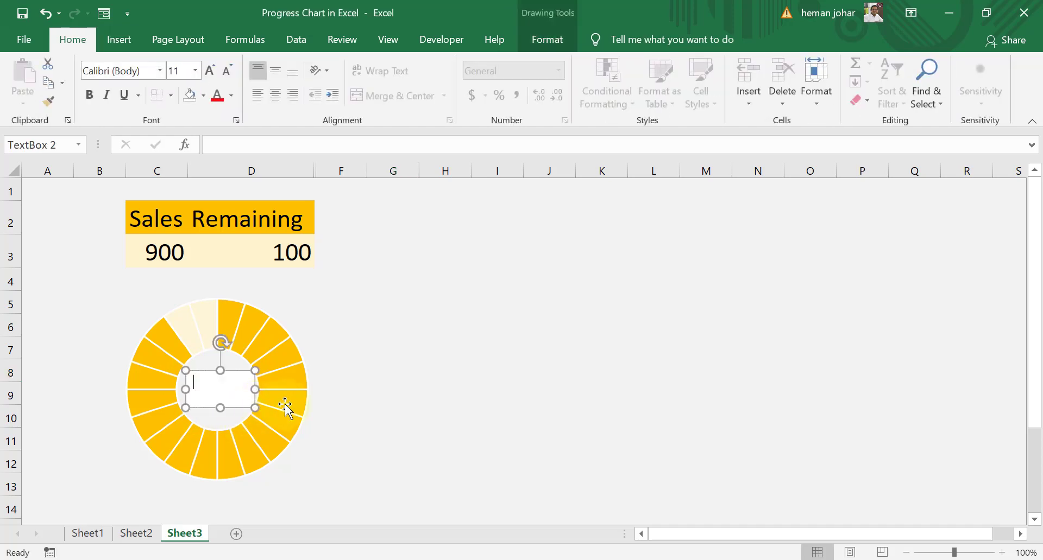
left_click(226, 148)
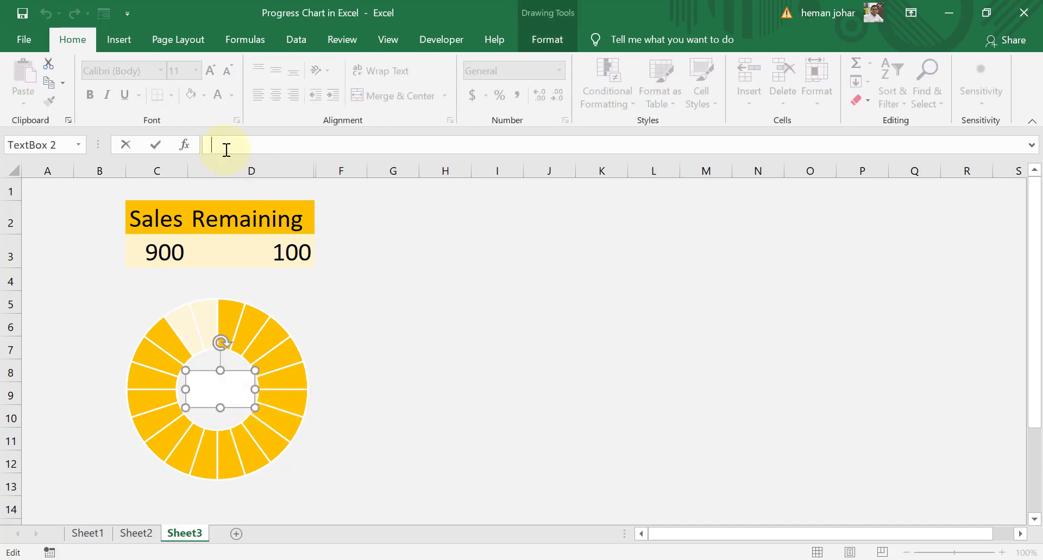
type("=")
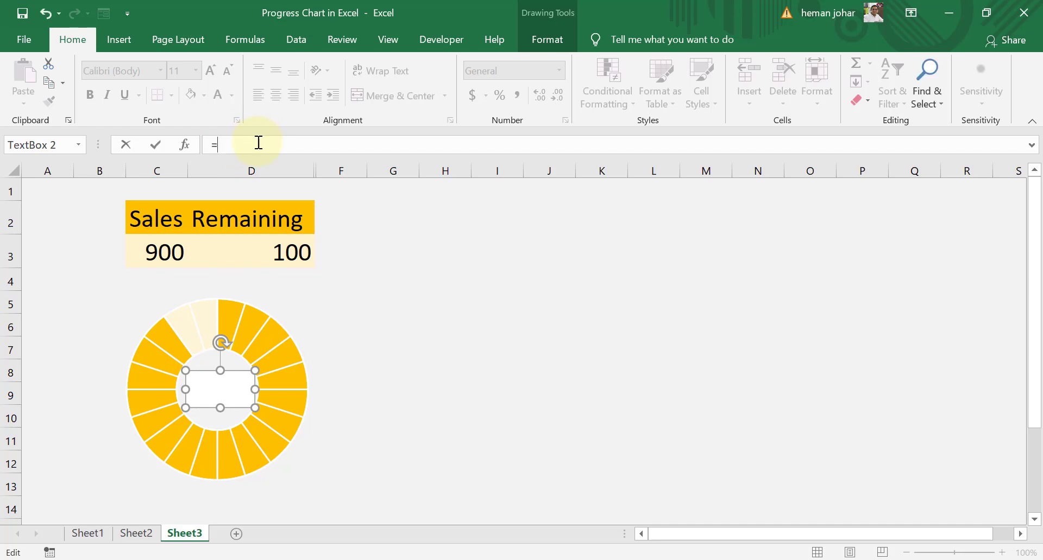
left_click(338, 259)
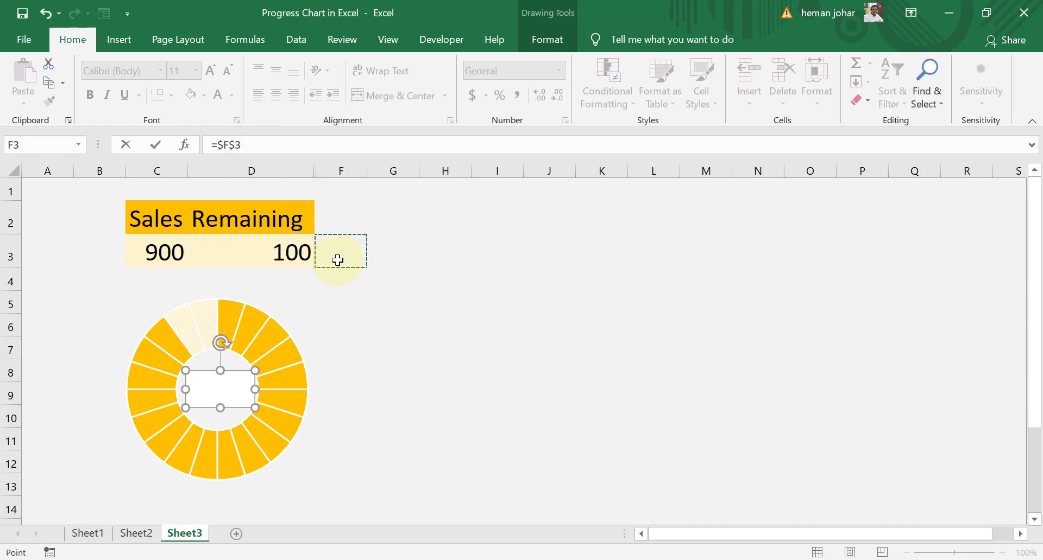
key("Return")
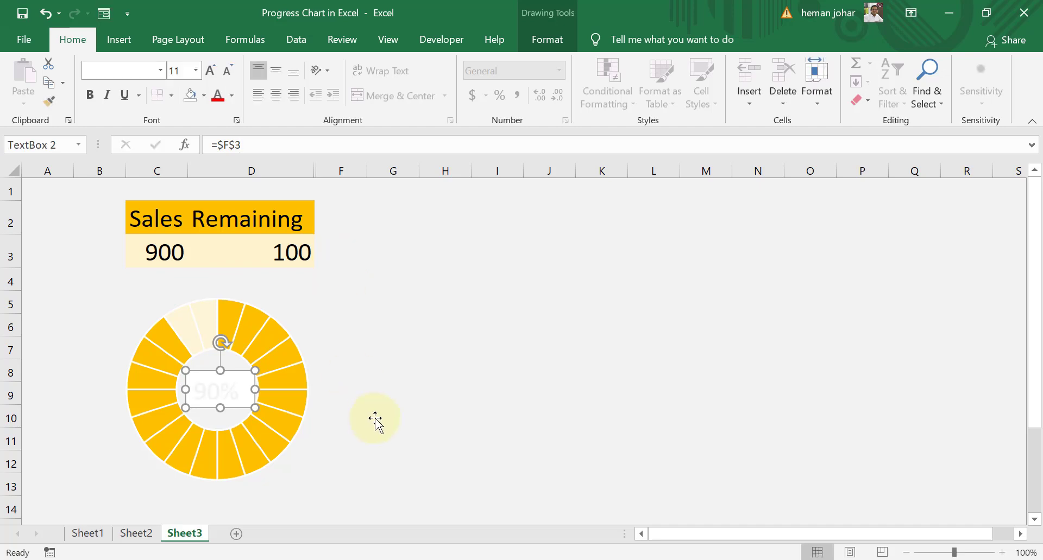
Make the 90% centre label's text black.
left_click(302, 417)
left_click(227, 394)
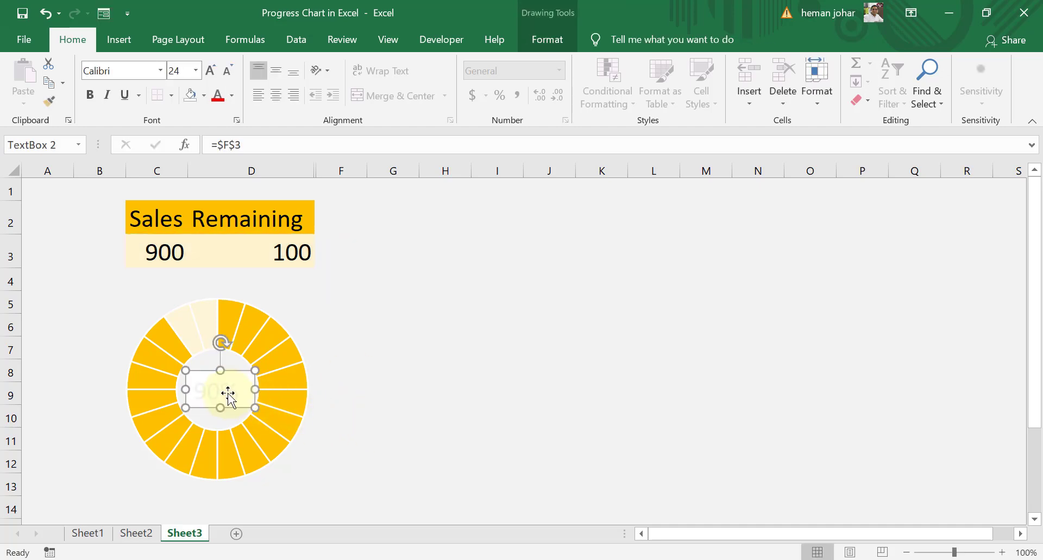
left_click(545, 38)
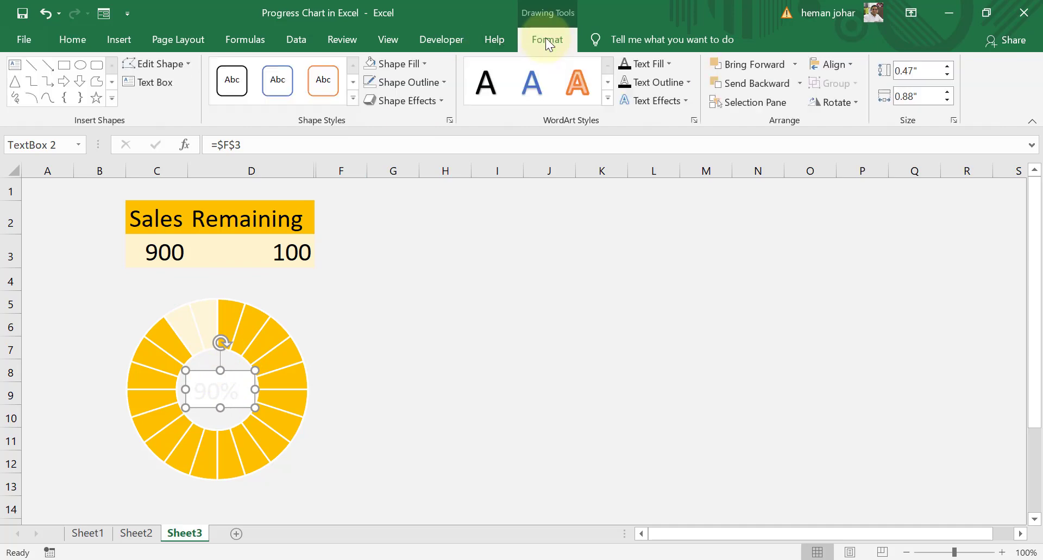
left_click(76, 43)
left_click(232, 97)
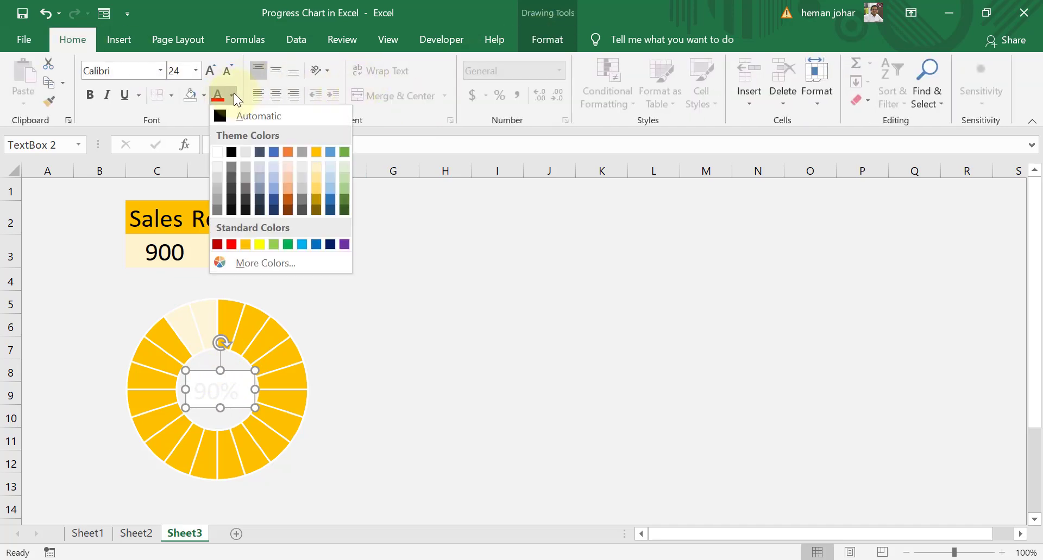
left_click(230, 154)
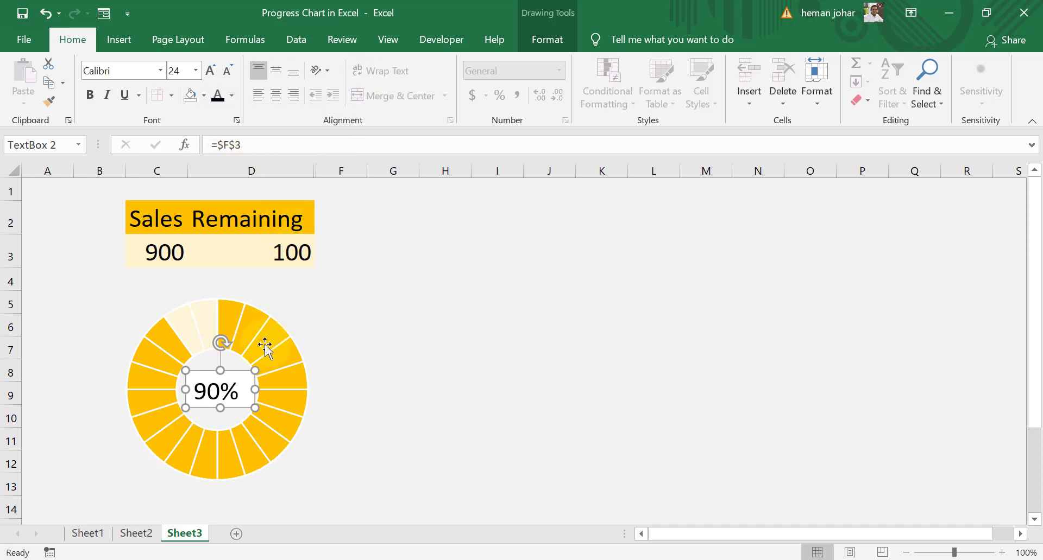
Remove the label text box's fill and outline.
left_click(538, 39)
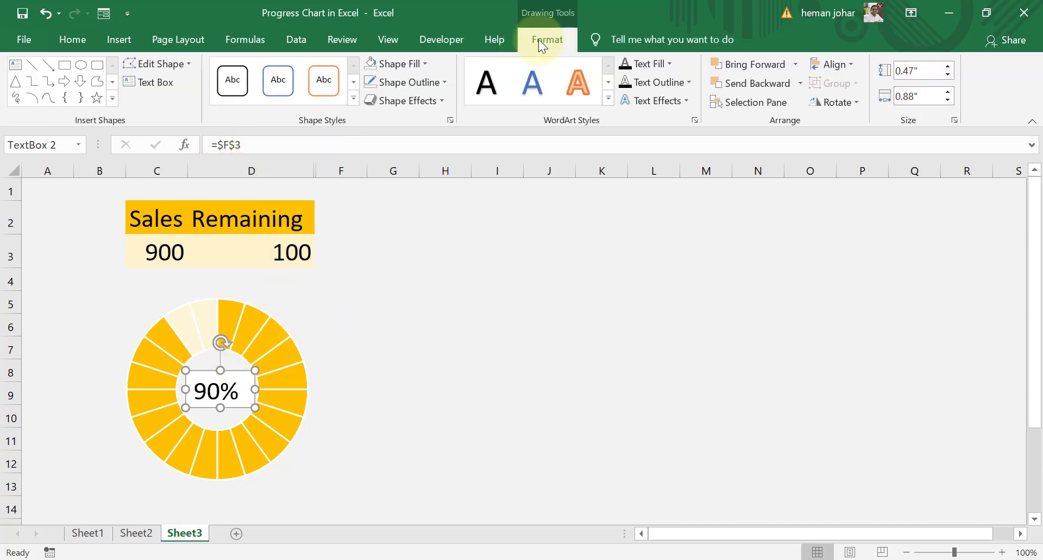
left_click(427, 64)
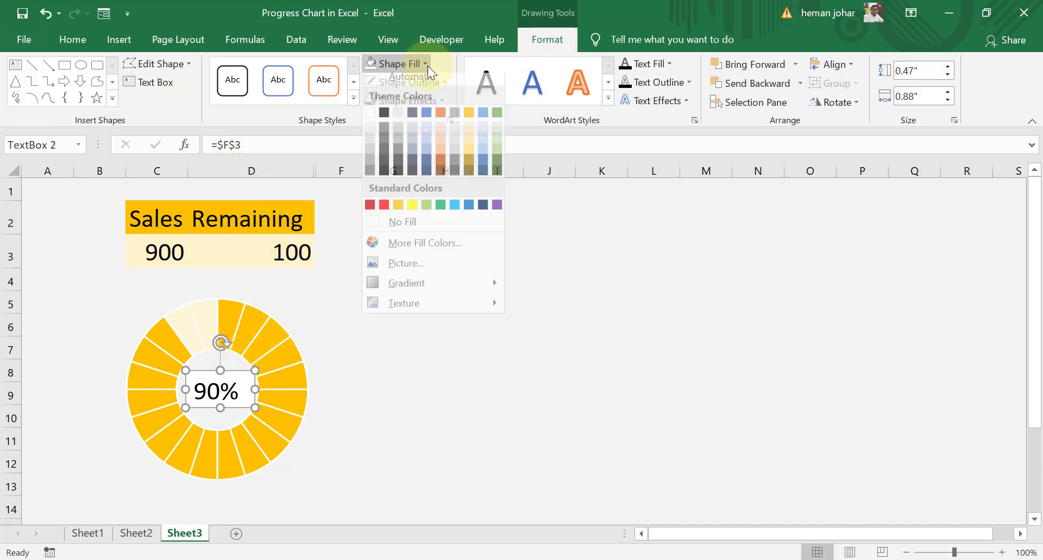
left_click(396, 223)
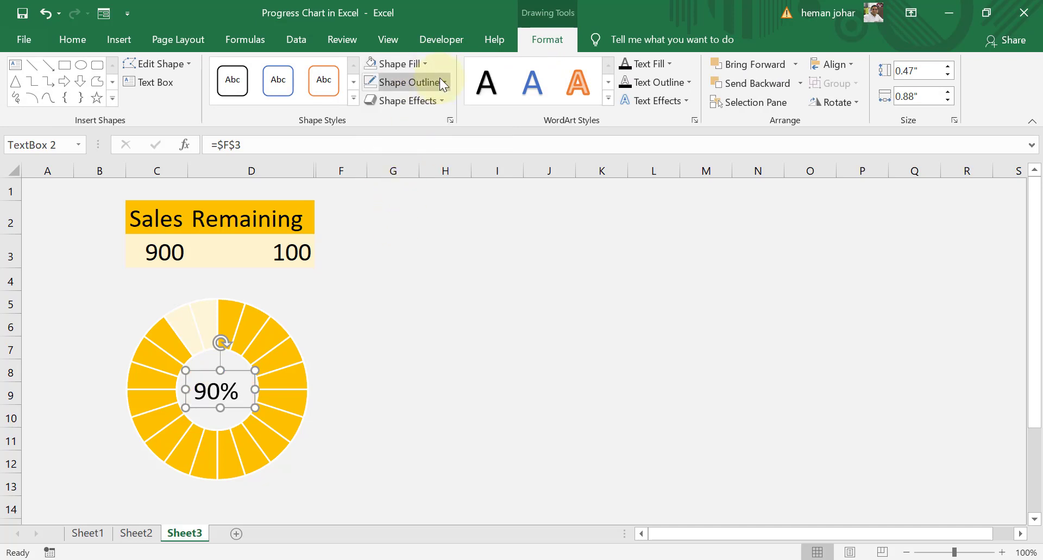
left_click(439, 82)
left_click(394, 249)
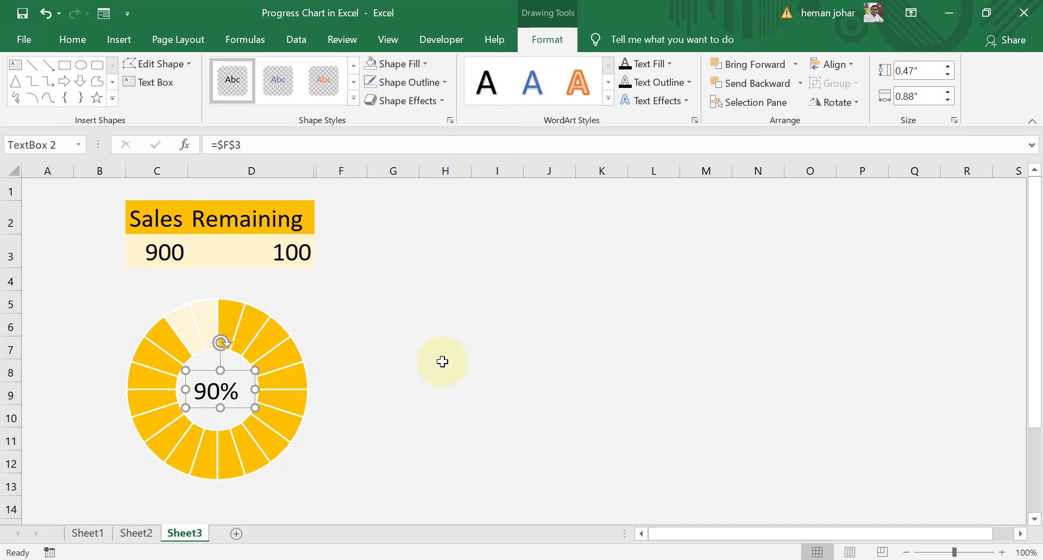
left_click(442, 364)
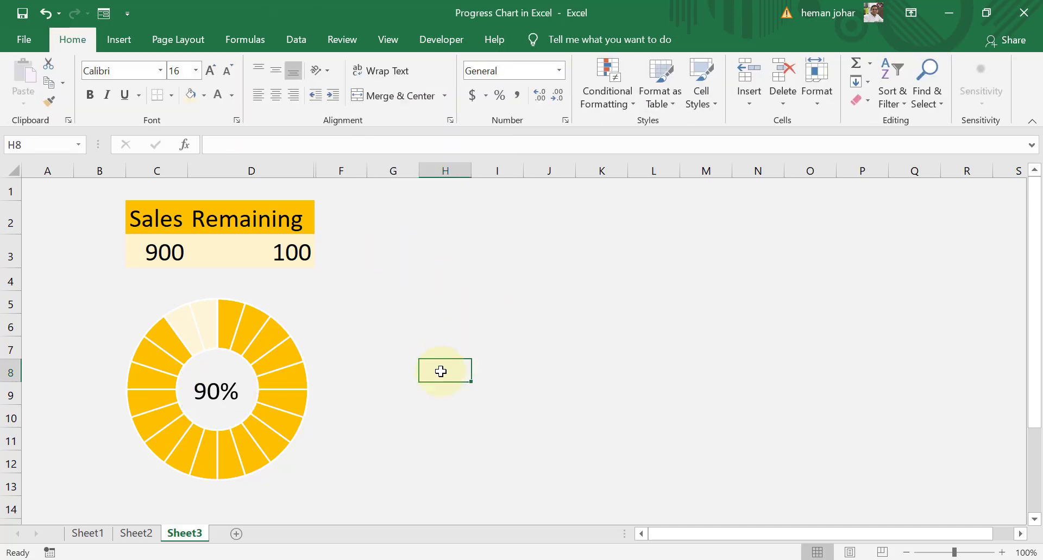
left_click(223, 392)
Nudge the centre label into place and change Sales in C3 to 750.
left_click_drag(232, 375, 237, 373)
left_click(166, 252)
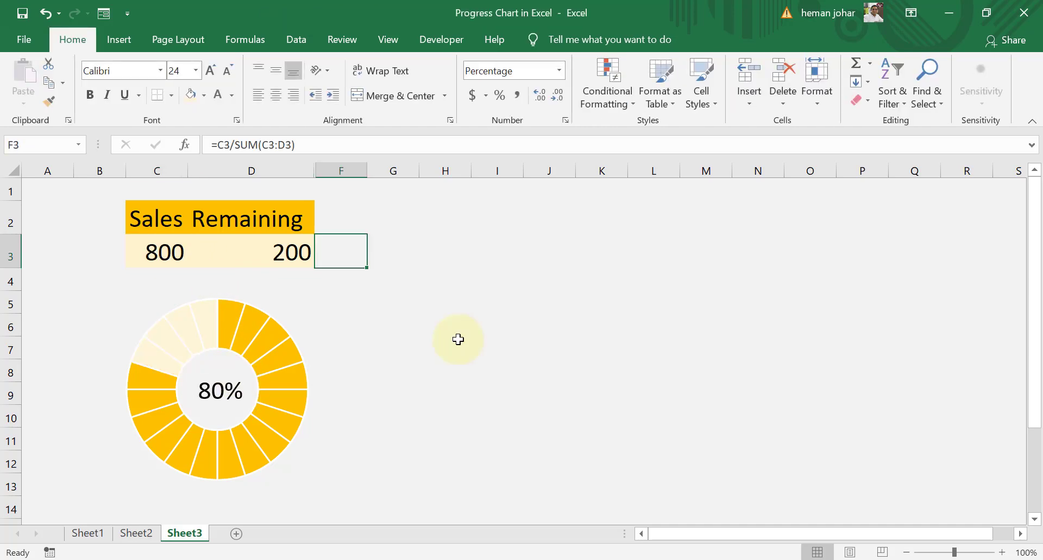
left_click(459, 339)
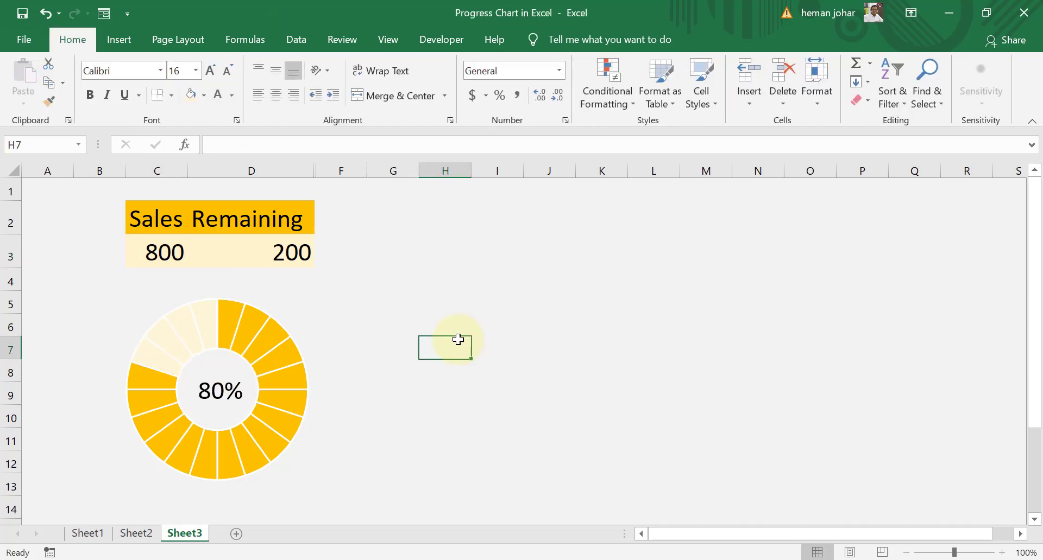
left_click(163, 257)
type("750")
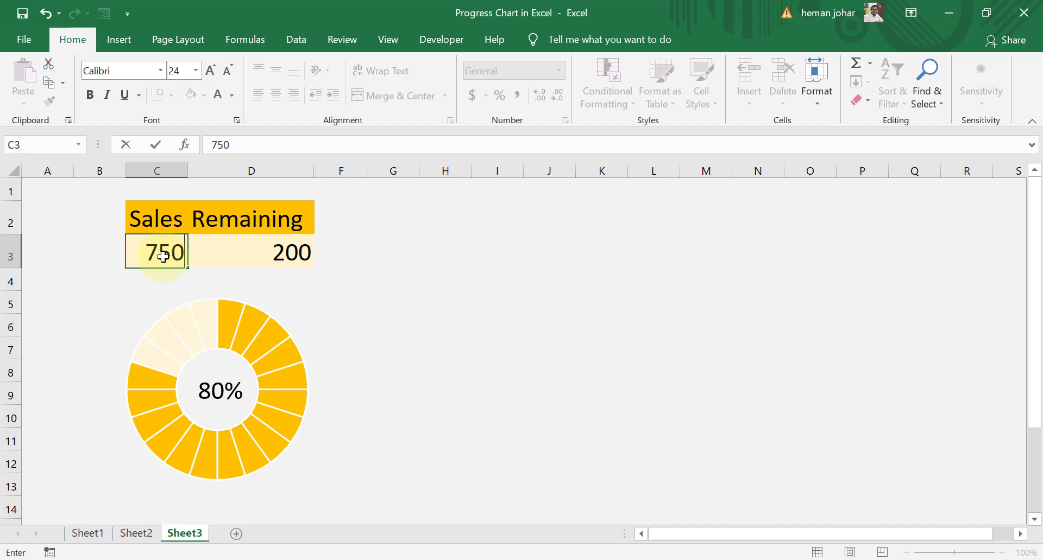
key("Return")
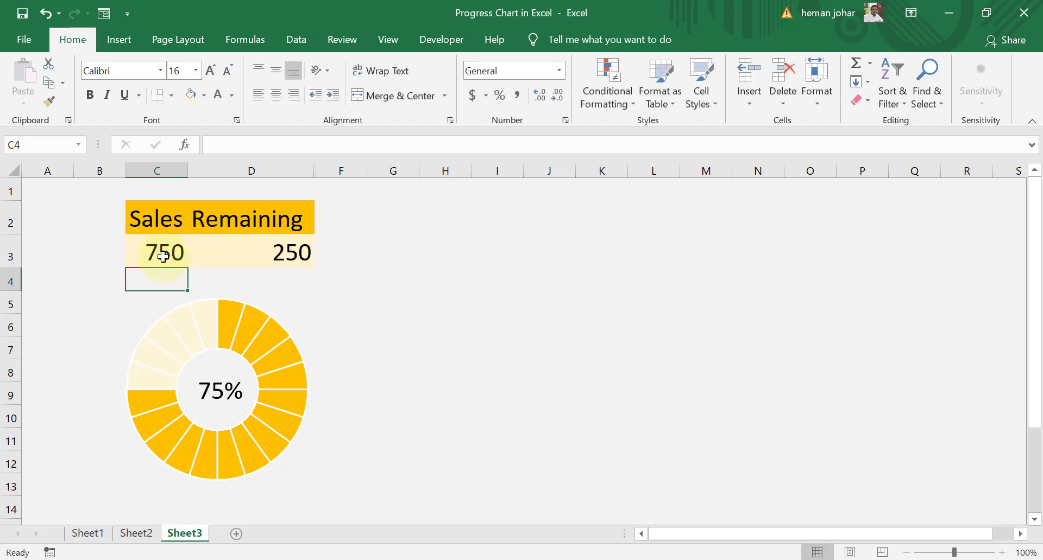
Hide the Remaining cells D2:D3 with white font and no fill.
key("Up")
key("Right")
key("Right")
key("Left")
key("Left")
key("Down")
key("Down")
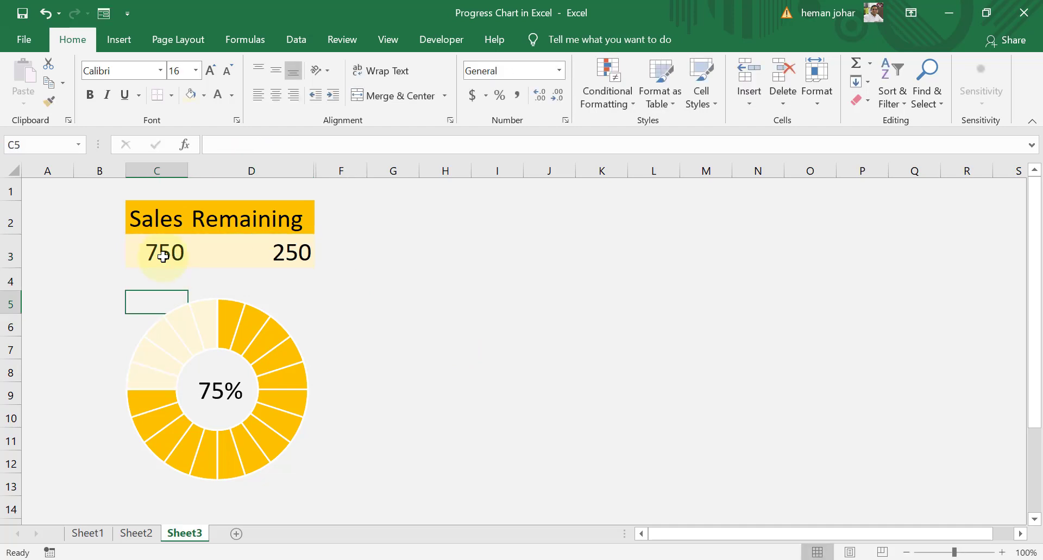
key("Up")
key("Up")
key("Right")
key("Up")
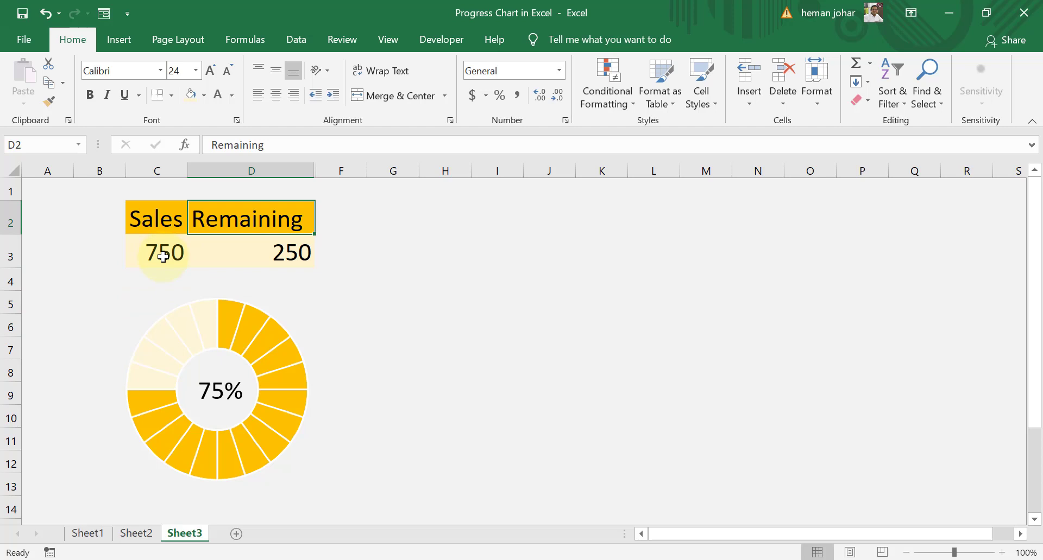
key("shift+Down")
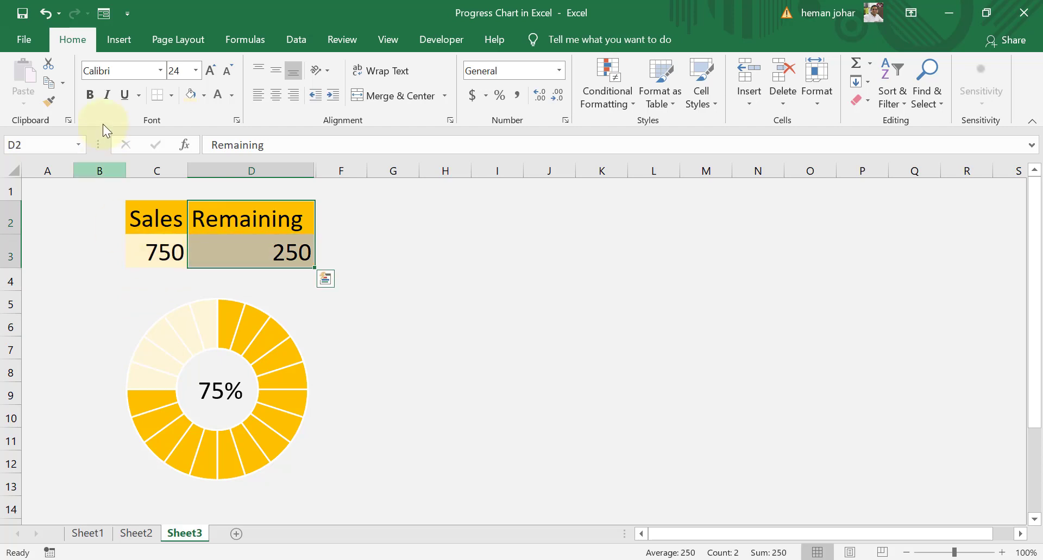
left_click(218, 96)
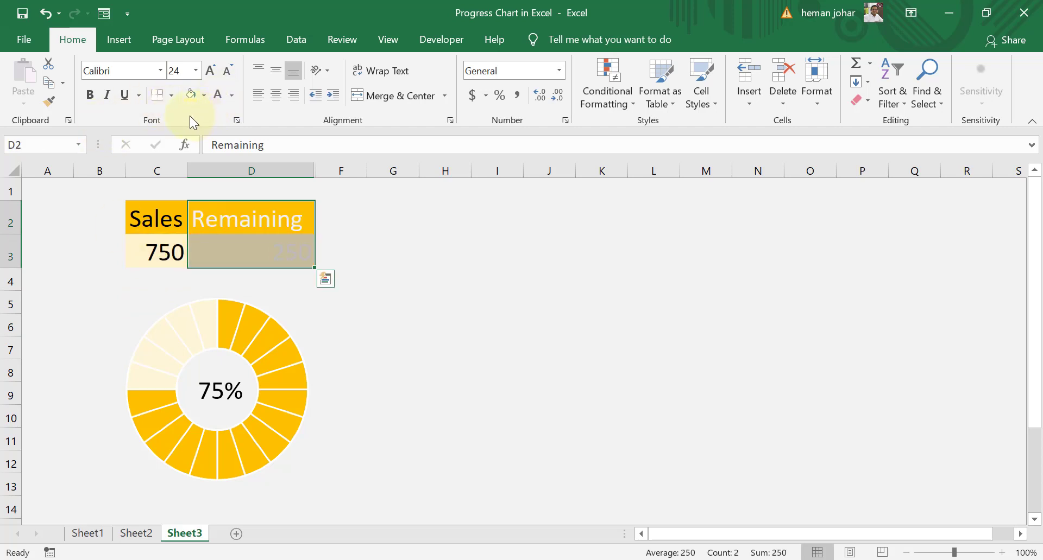
left_click(205, 95)
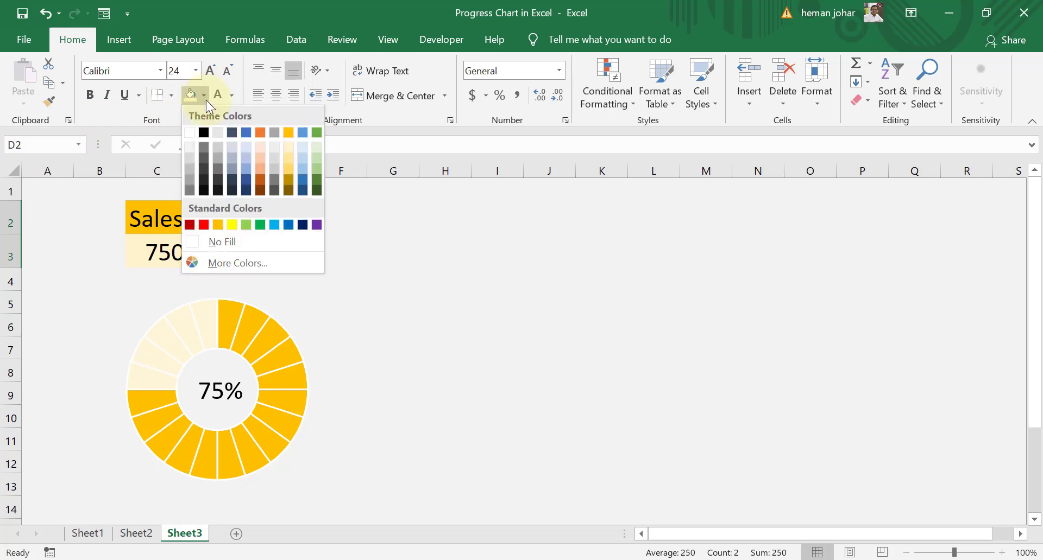
left_click(196, 144)
Move the doughnut chart slightly up and left.
left_click(443, 399)
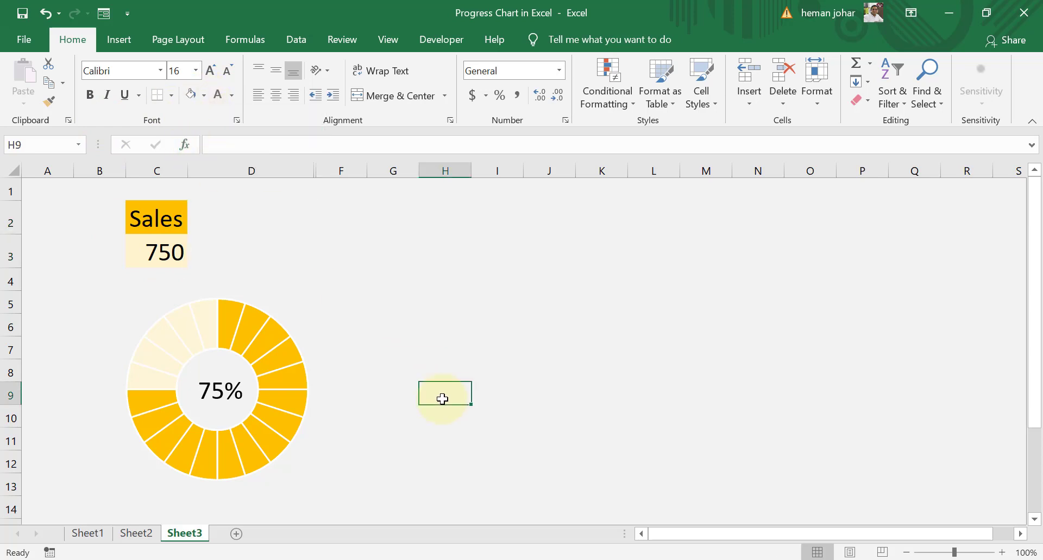
left_click(305, 291)
left_click_drag(305, 291, 279, 287)
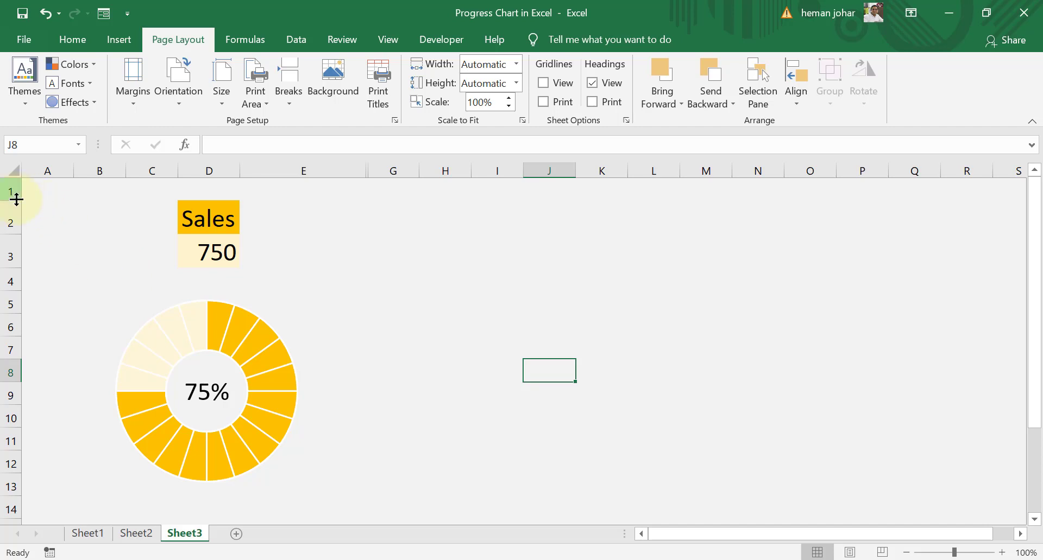
Heighten row 1 and draw a text box spanning the full width of row 1.
left_click_drag(11, 196, 11, 231)
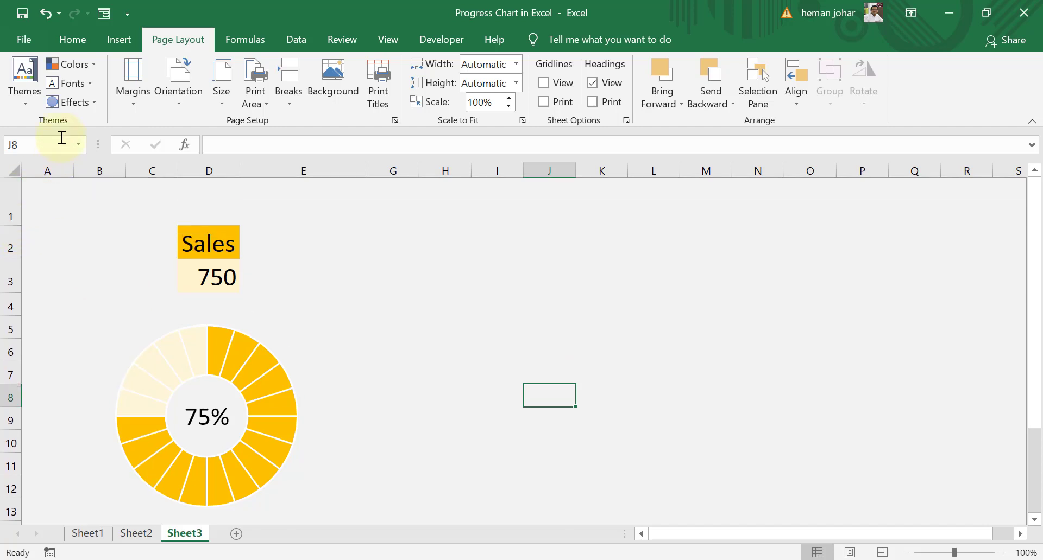
left_click(116, 43)
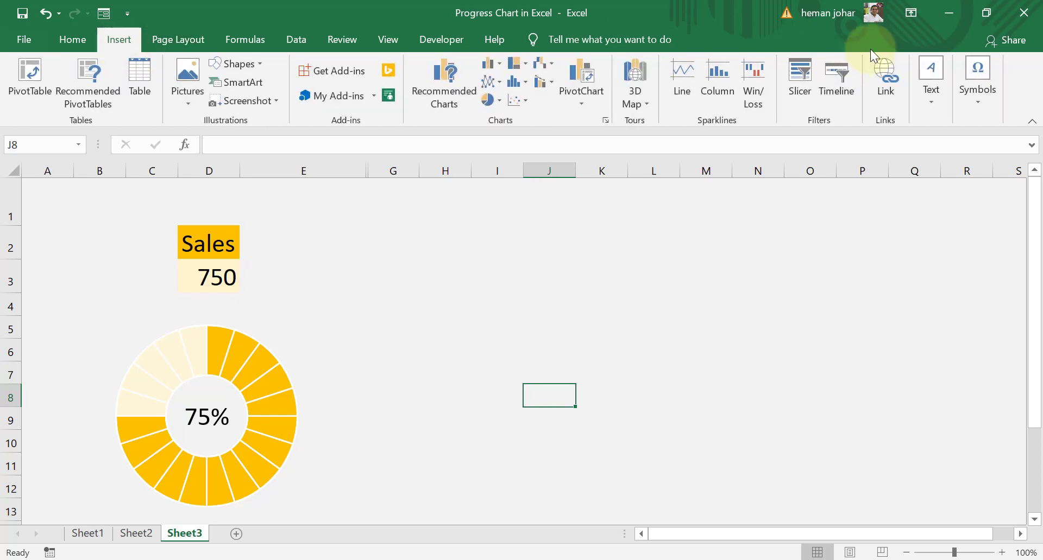
left_click(929, 71)
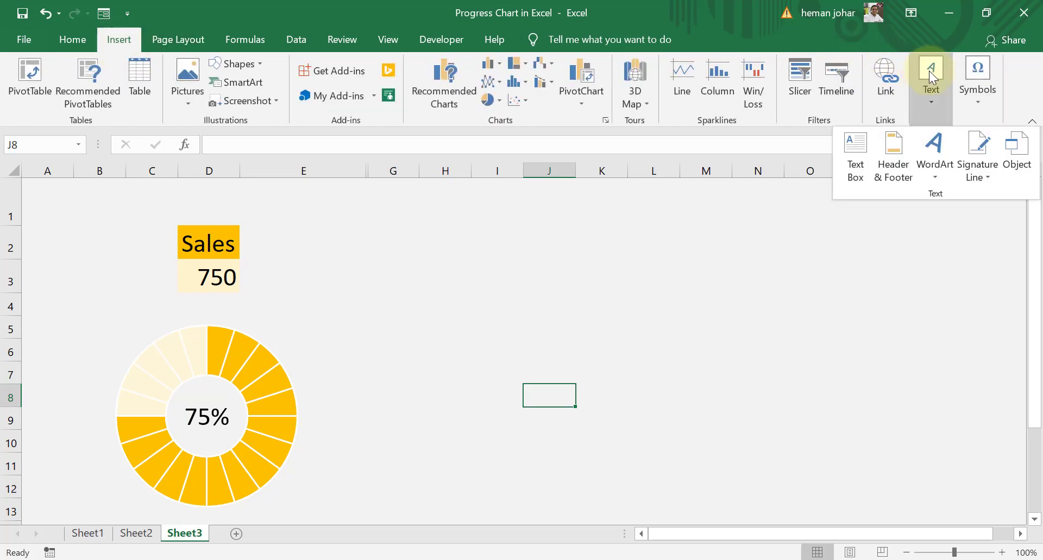
left_click(867, 145)
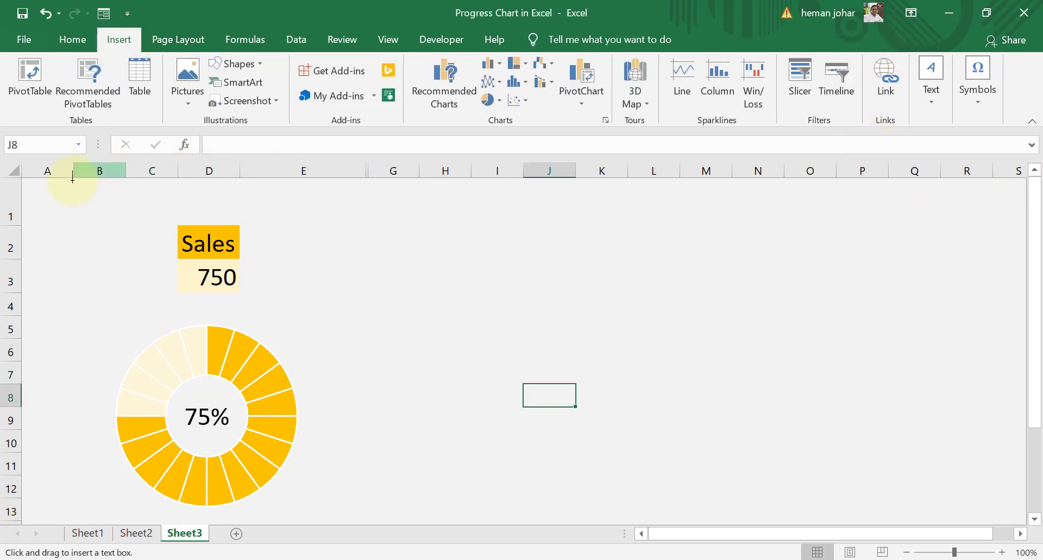
mouse_move(27, 186)
left_mouse_down()
mouse_move(39, 214)
mouse_move(422, 239)
mouse_move(1004, 228)
mouse_move(1024, 208)
left_mouse_up()
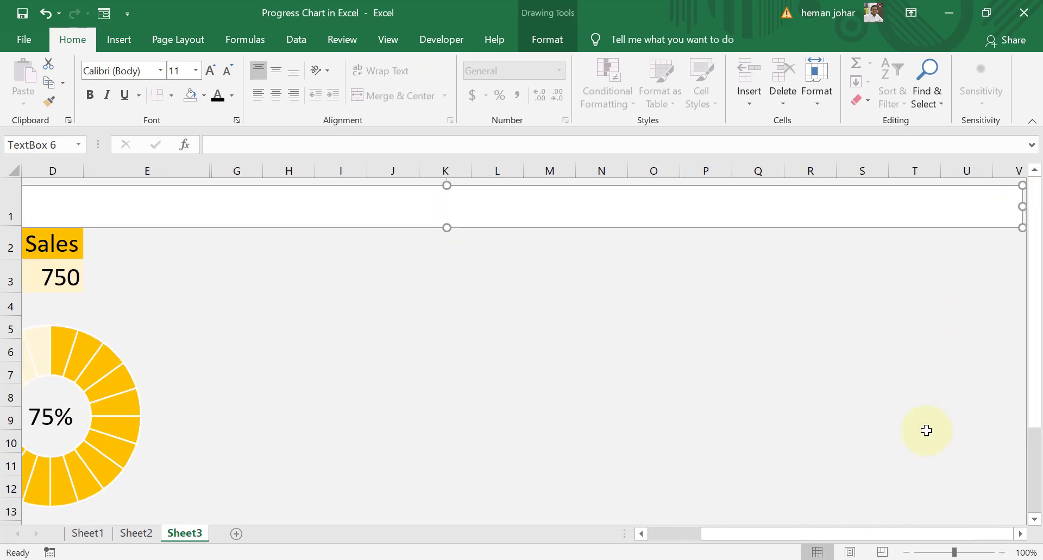
left_click_drag(879, 533, 755, 530)
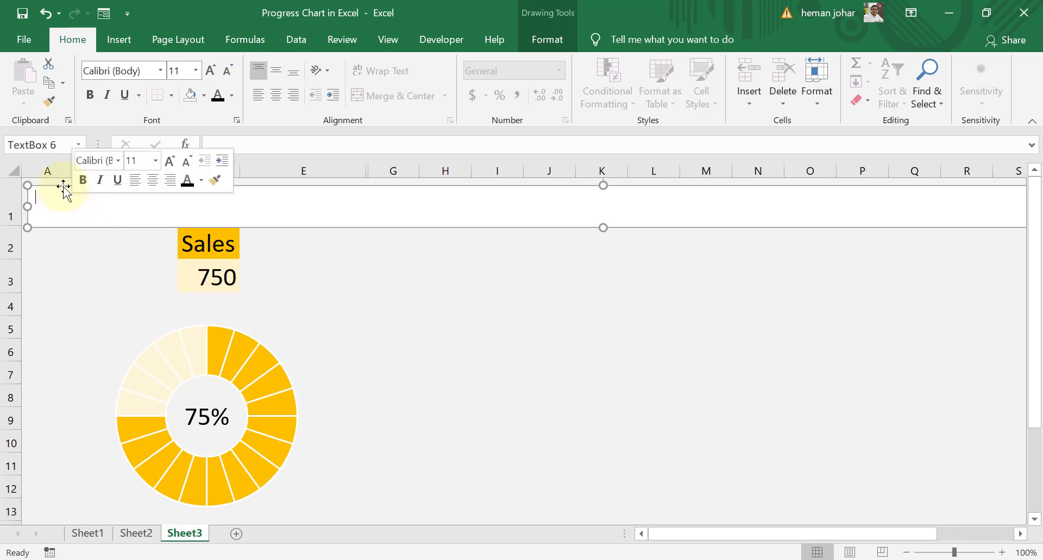
left_click_drag(63, 185, 58, 179)
Give the row-1 title text box a gray shape fill.
left_click(535, 40)
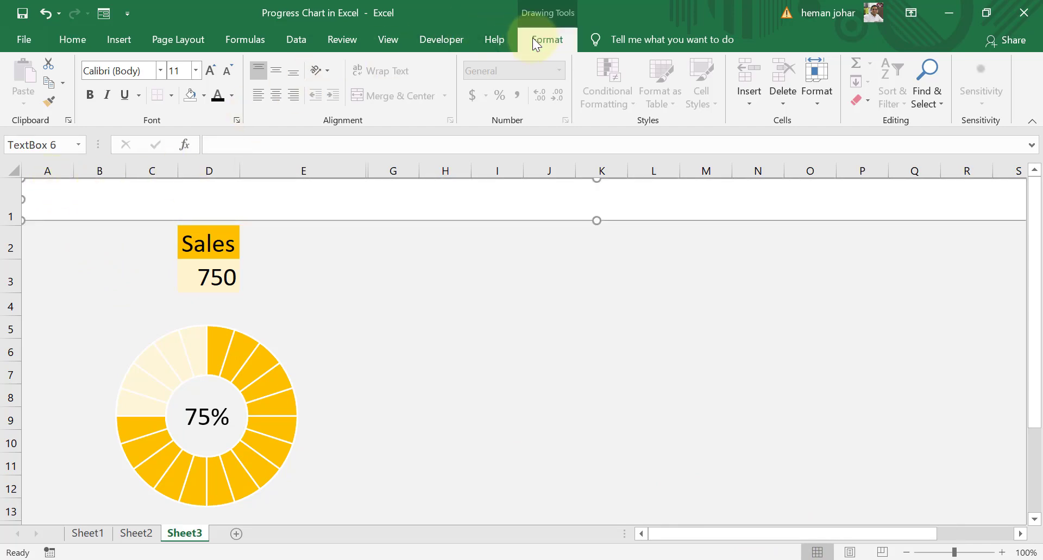
left_click(426, 63)
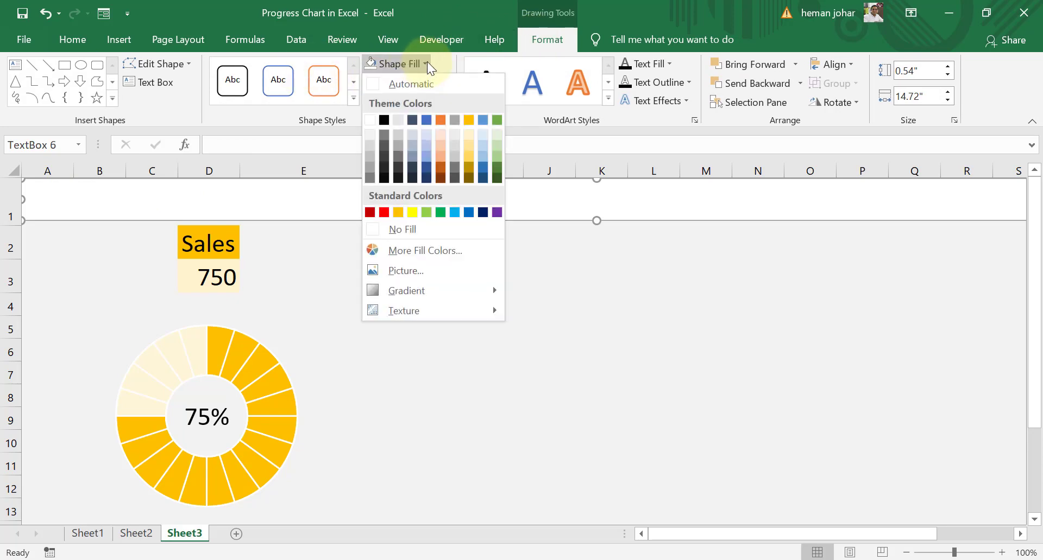
left_click(372, 144)
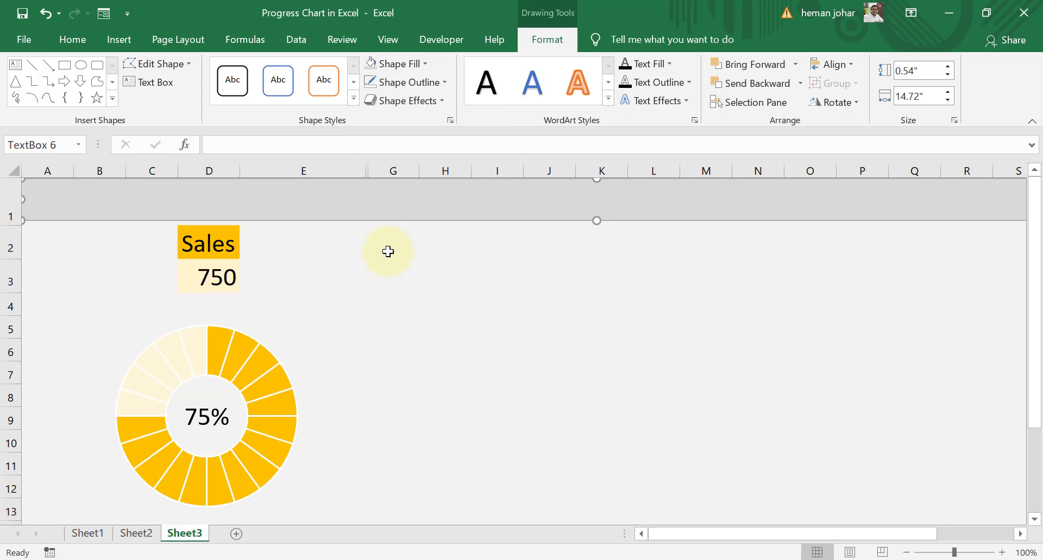
left_click(423, 67)
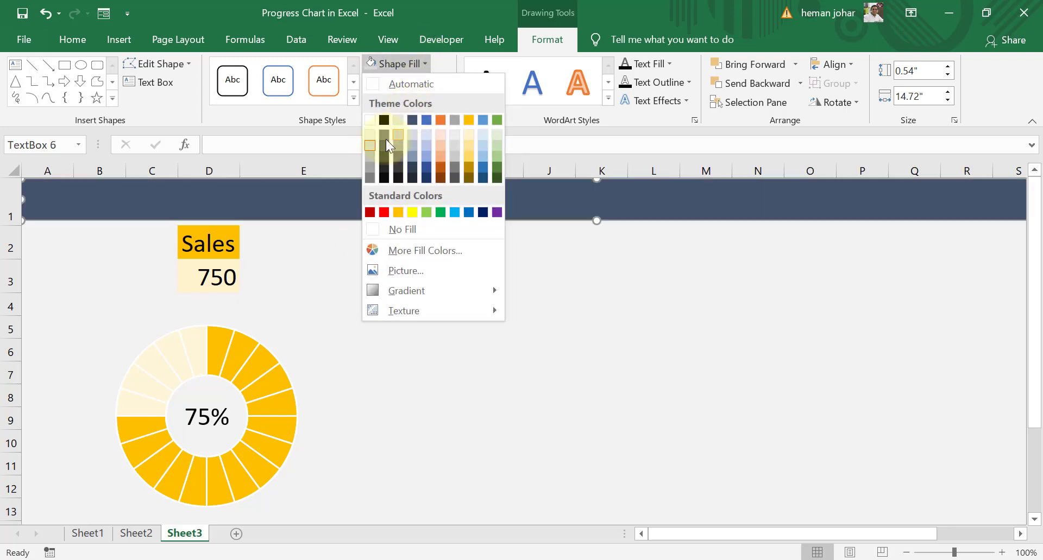
left_click(370, 151)
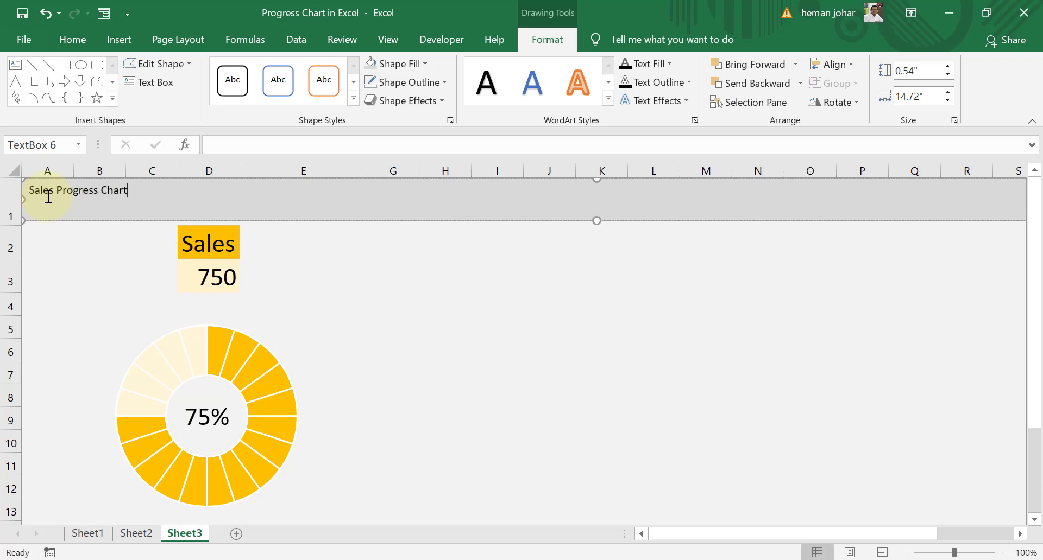
Enlarge the 'Sales Progress Chart' title text by five font-size steps.
triple_click(47, 196)
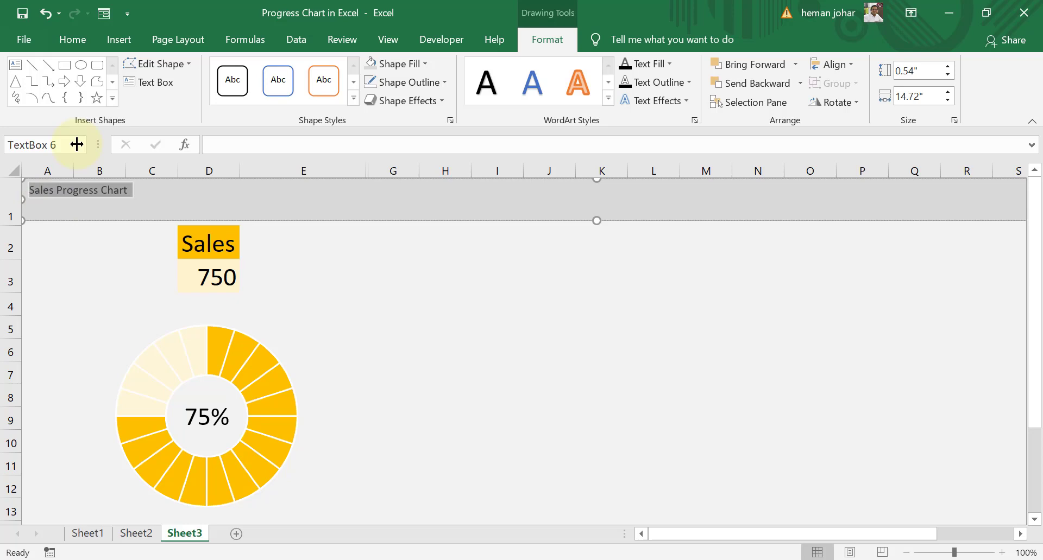
left_click(75, 41)
left_click(213, 70)
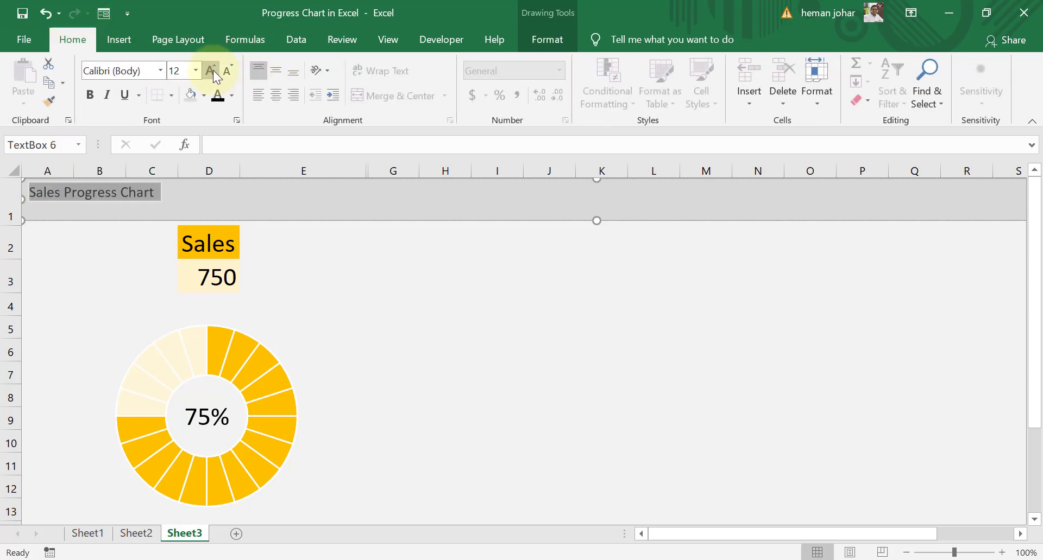
left_click(212, 70)
left_click(213, 70)
left_click(213, 70)
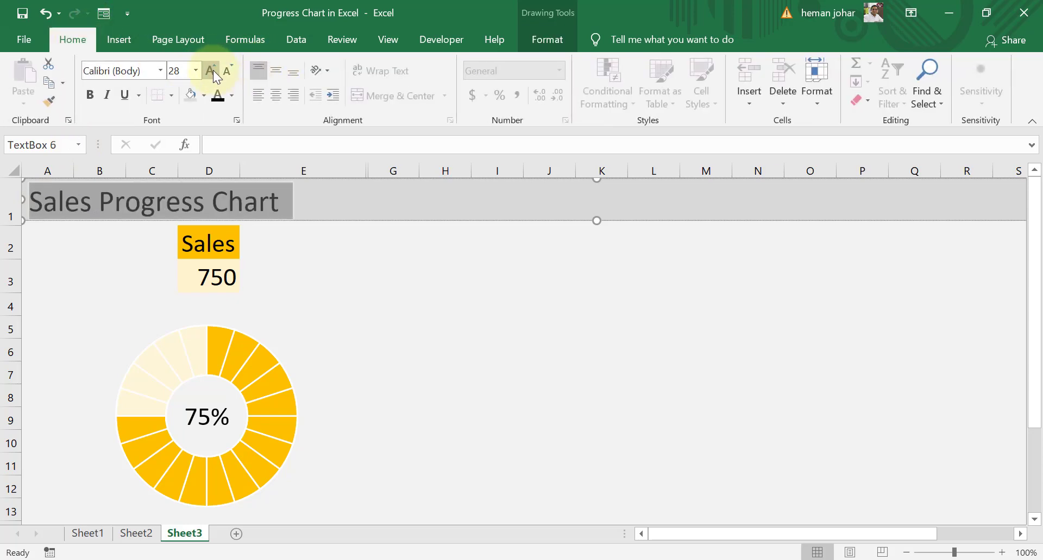
left_click(213, 71)
left_click(373, 299)
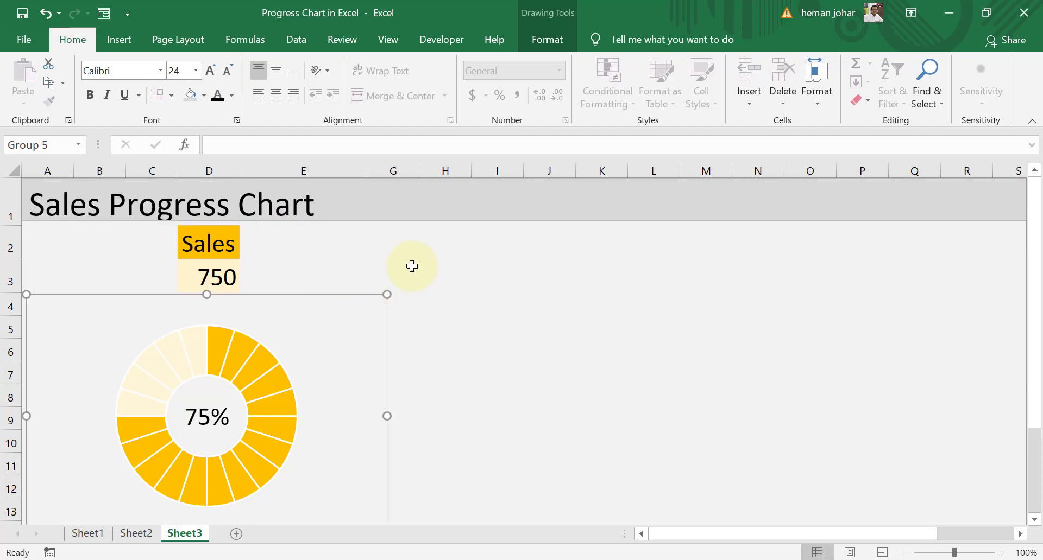
left_click(568, 312)
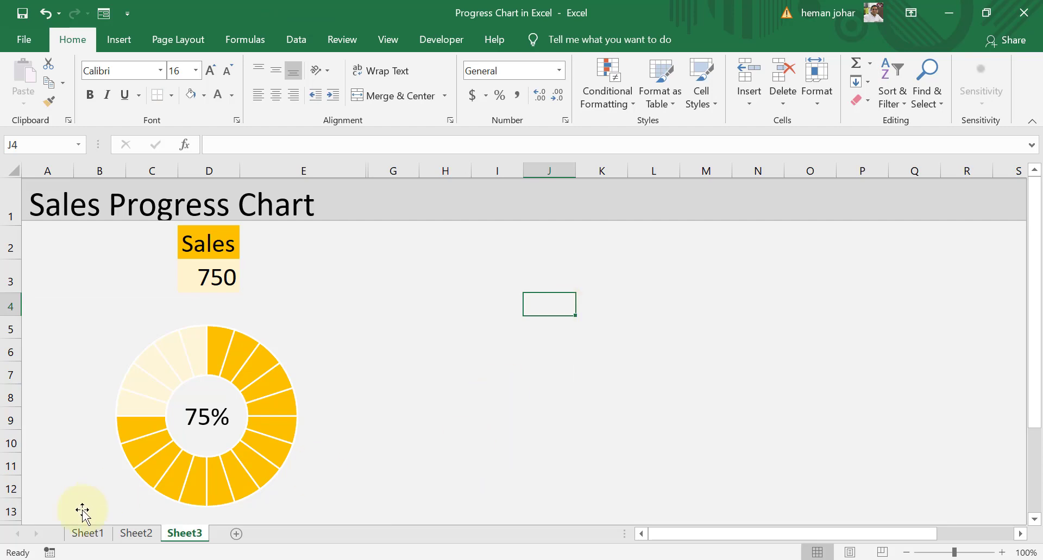
Switch to Sheet1 to view the 17%, 45% and 70% example charts.
left_click(90, 534)
left_click(976, 350)
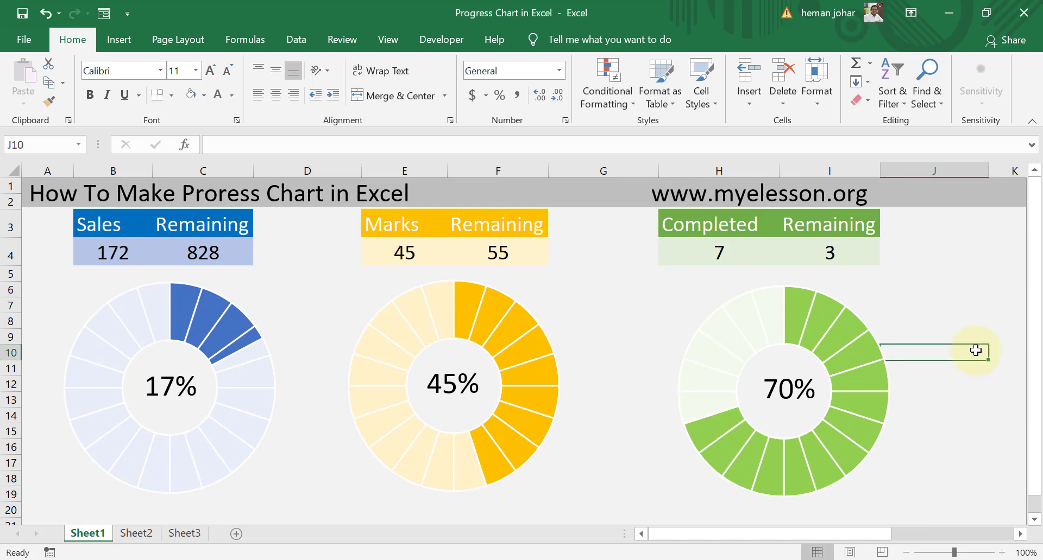